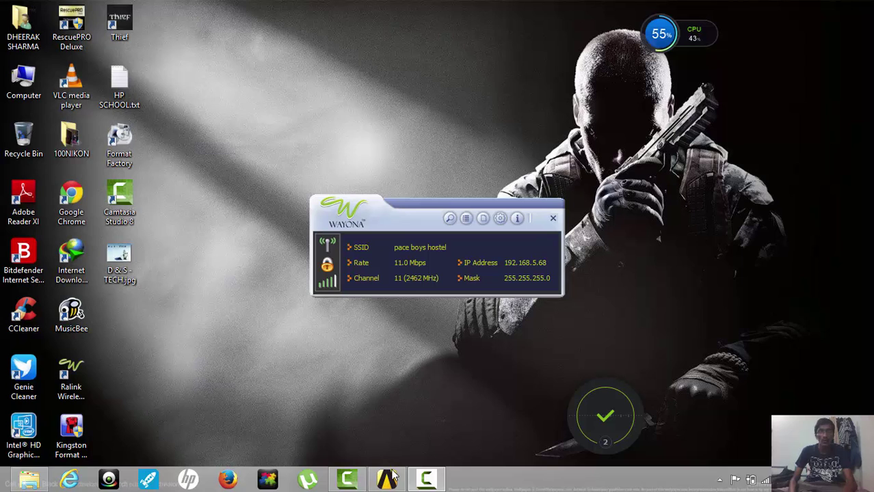
Switch to ANSYS Workbench and add Fluid Flow (Fluent) and Static Structural analysis systems to the project
{"action": "left_click", "coordinate": [388, 482]}
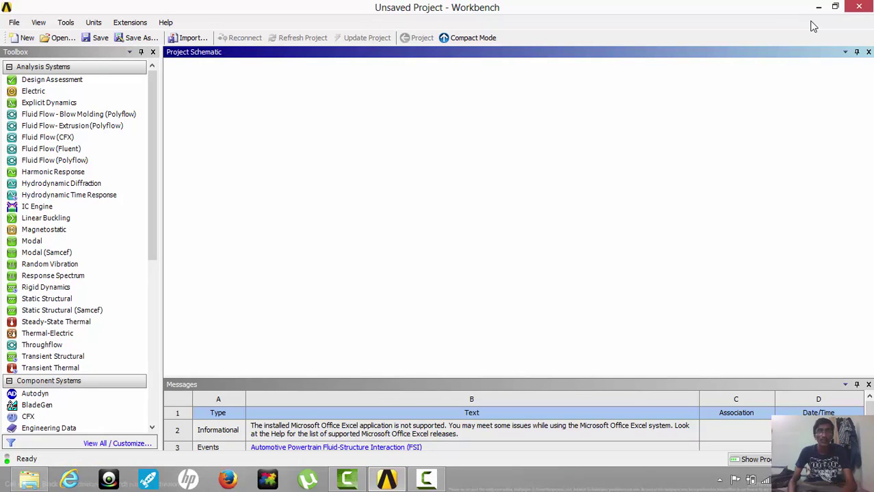
{"action": "left_click", "coordinate": [96, 140]}
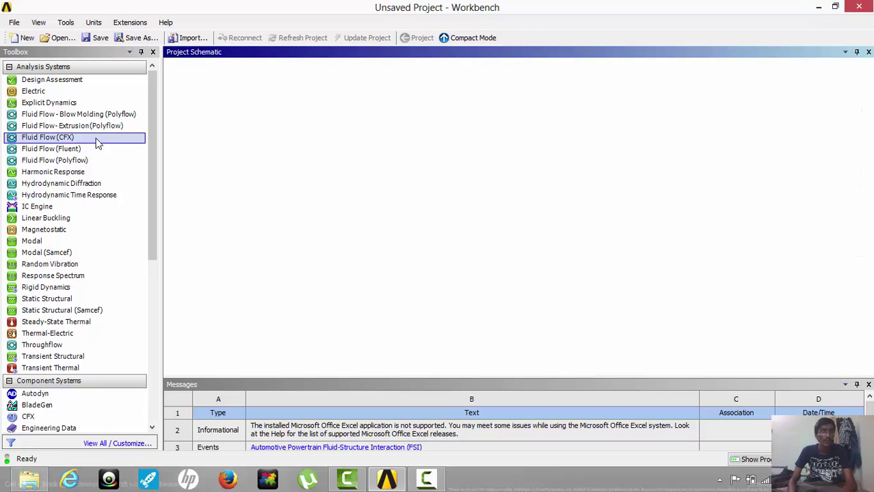
{"action": "left_click", "coordinate": [69, 149]}
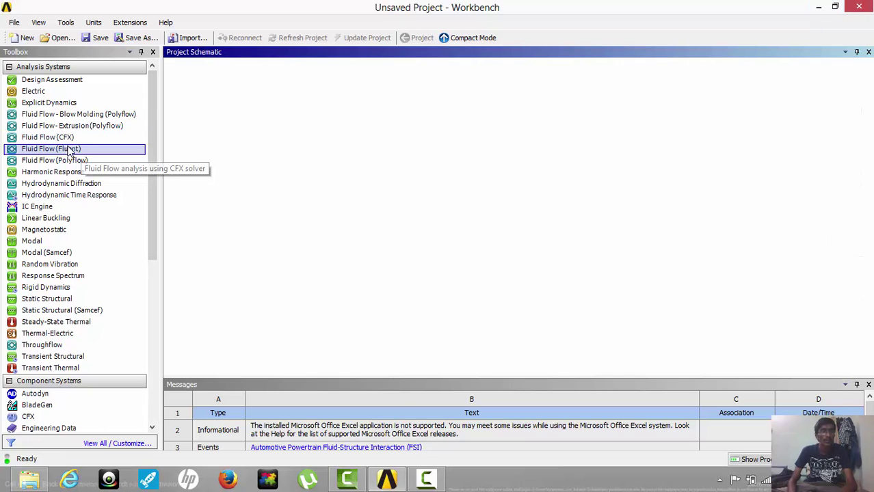
{"action": "left_click_drag", "start_coordinate": [69, 149], "coordinate": [257, 145]}
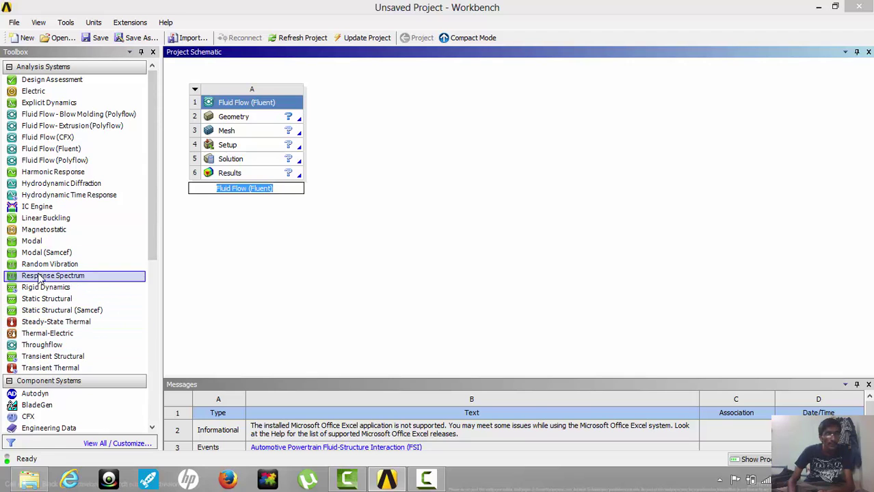
{"action": "double_click", "coordinate": [41, 301]}
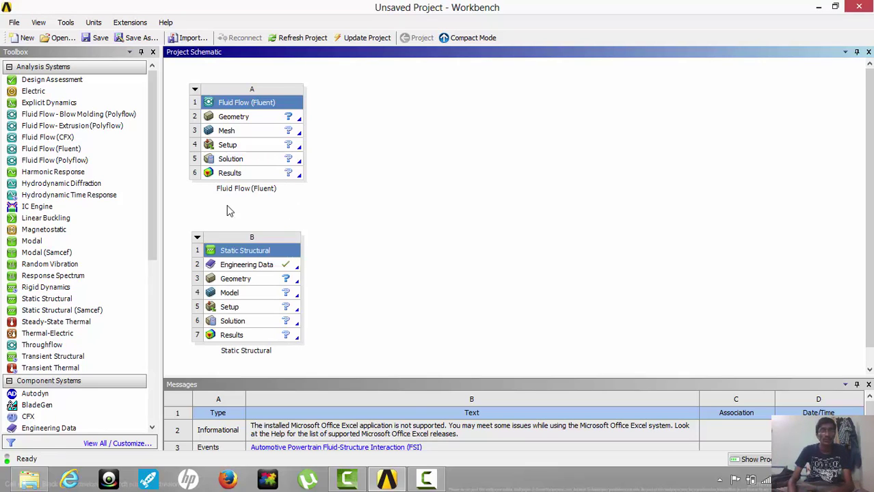
Import the geometry file asm0001_asm.igs into the Fluid Flow (Fluent) system
{"action": "double_click", "coordinate": [239, 117]}
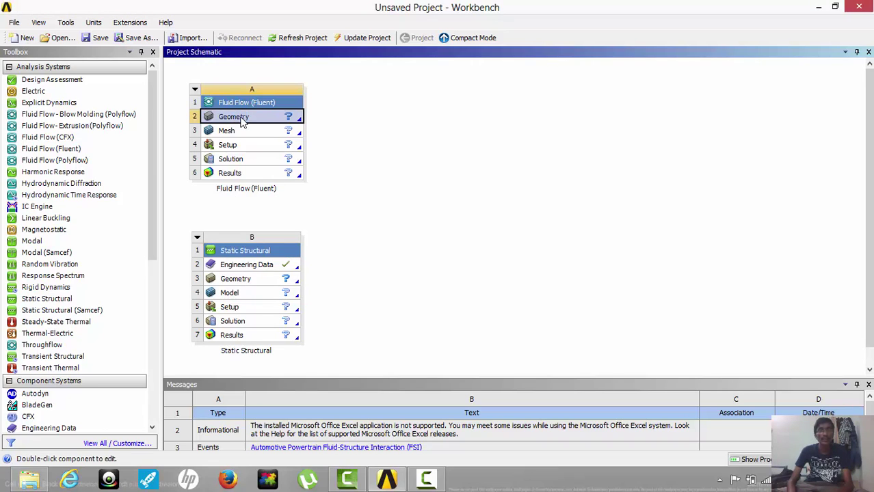
{"action": "right_click", "coordinate": [243, 121]}
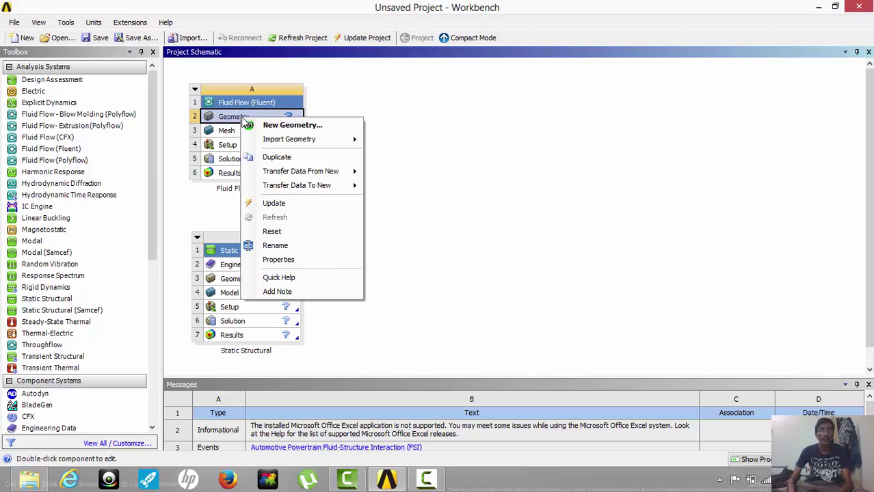
{"action": "mouse_move", "coordinate": [277, 142]}
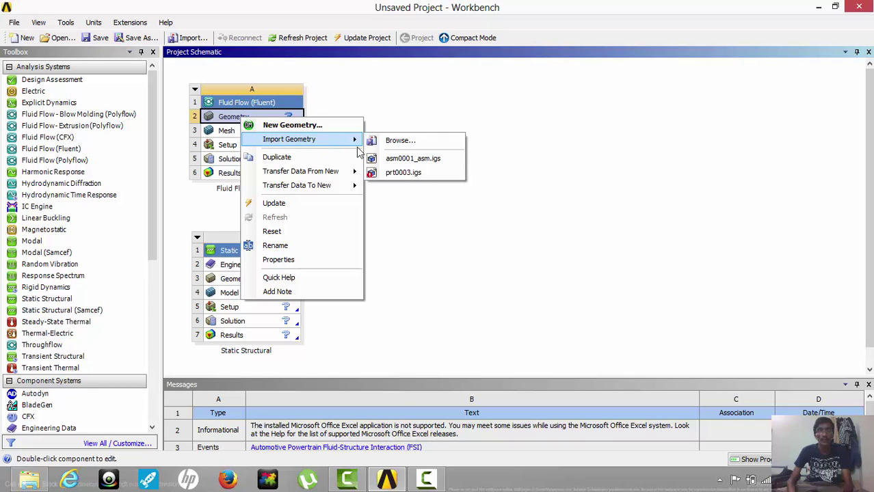
{"action": "left_click", "coordinate": [397, 160]}
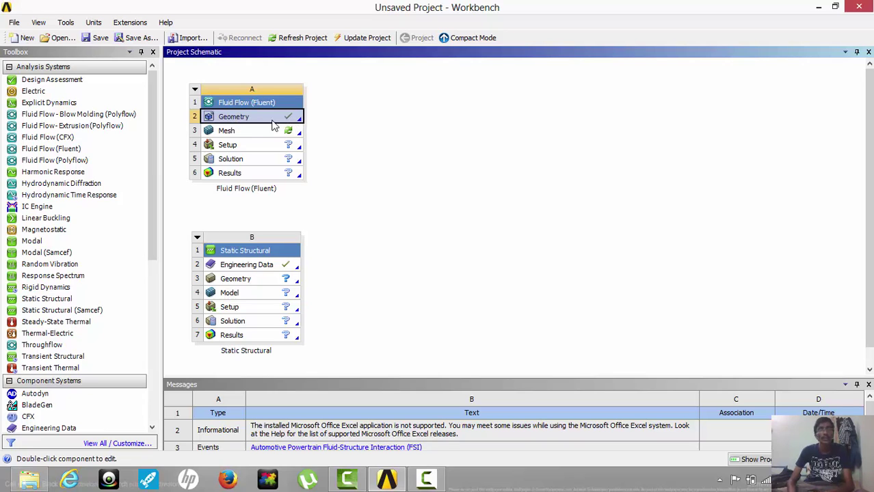
Open the Fluid Flow (Fluent) system's mesh for editing in the Meshing application
{"action": "left_click", "coordinate": [251, 138]}
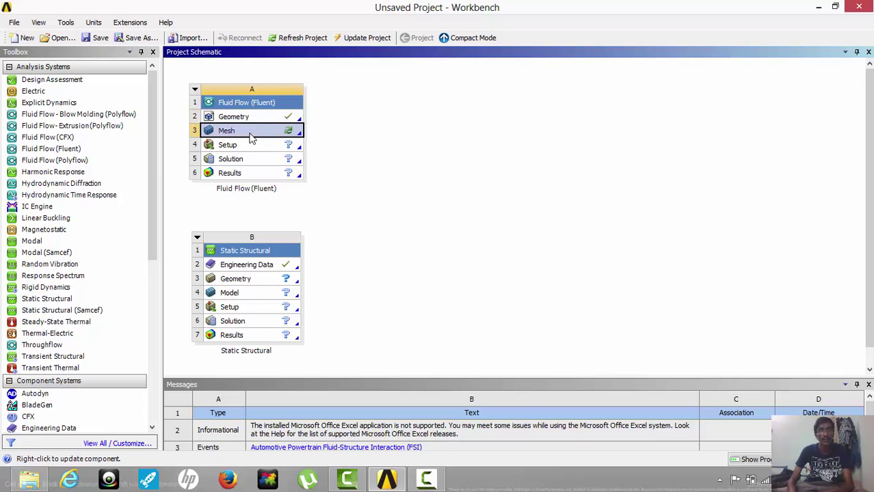
{"action": "right_click", "coordinate": [253, 139]}
{"action": "left_click", "coordinate": [270, 142]}
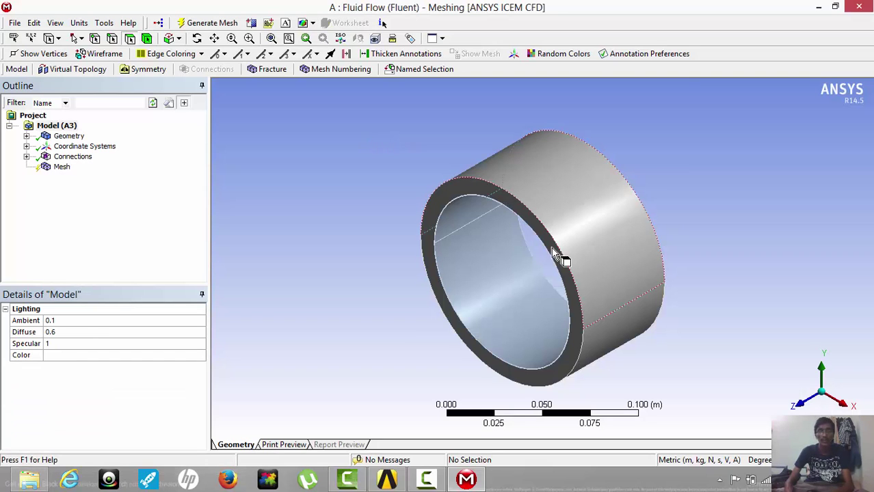
Identify the two MSBR bodies in the model and suppress the thick outer ring
{"action": "middle_click_drag", "start_coordinate": [493, 280], "coordinate": [484, 231]}
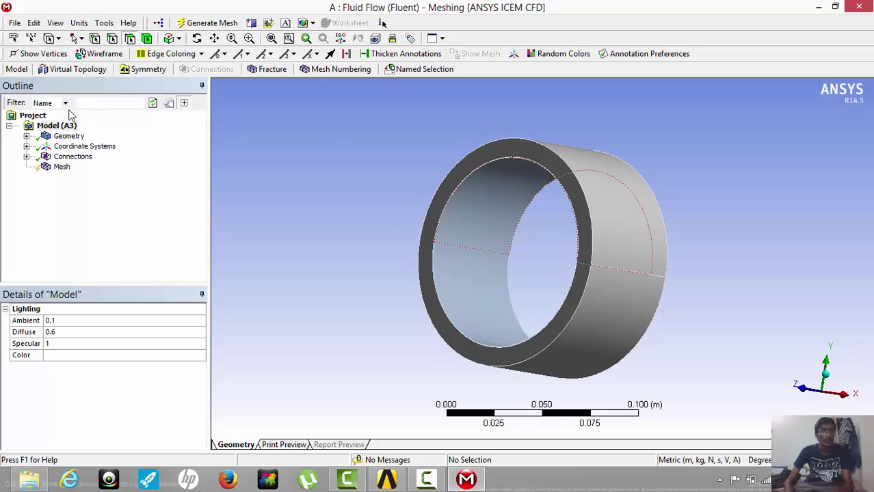
{"action": "left_click", "coordinate": [26, 136]}
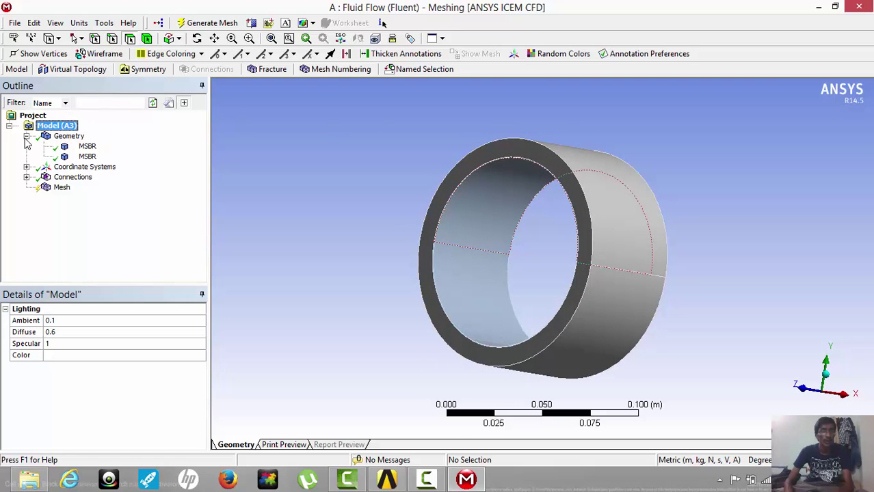
{"action": "left_click", "coordinate": [80, 148]}
{"action": "left_click", "coordinate": [86, 156]}
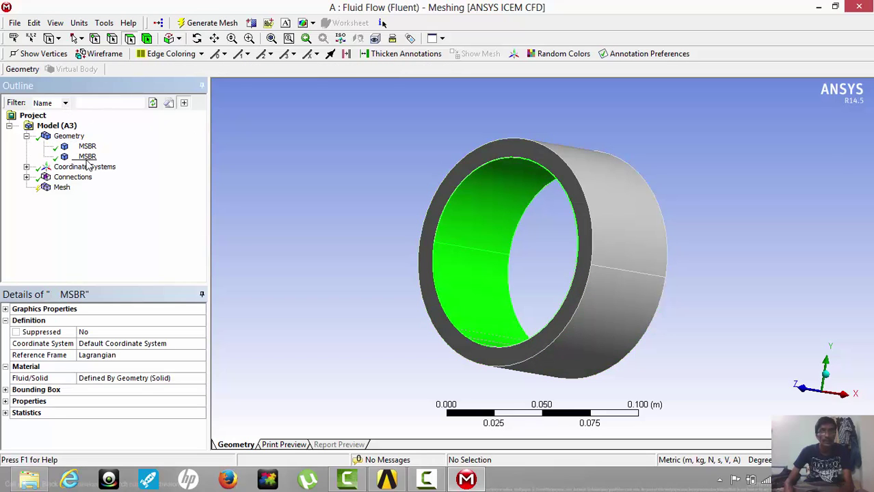
{"action": "left_click", "coordinate": [85, 147]}
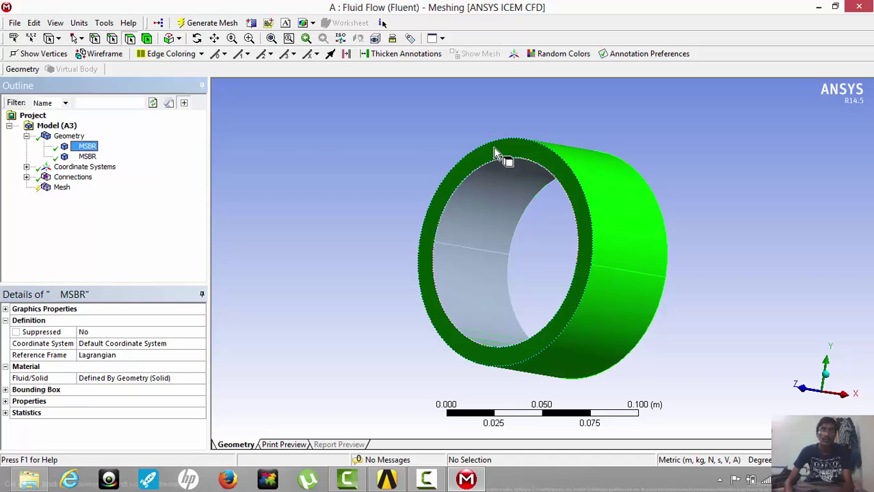
{"action": "left_click", "coordinate": [84, 156]}
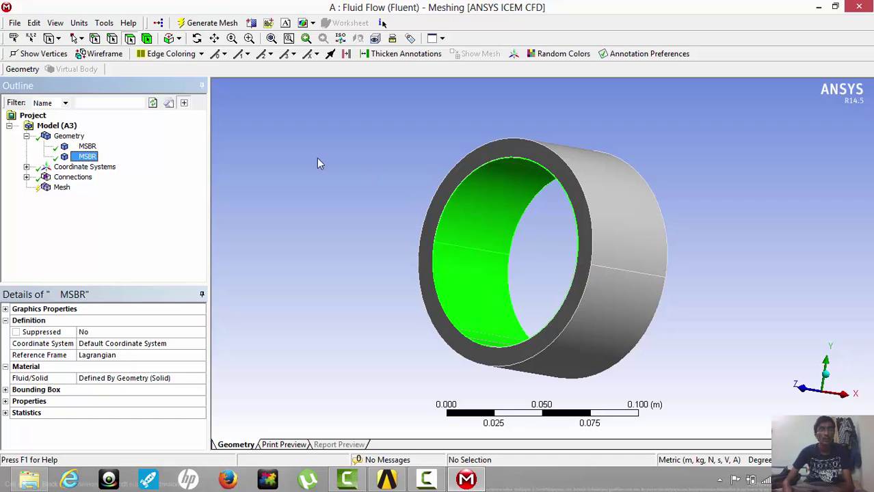
{"action": "left_click", "coordinate": [87, 147]}
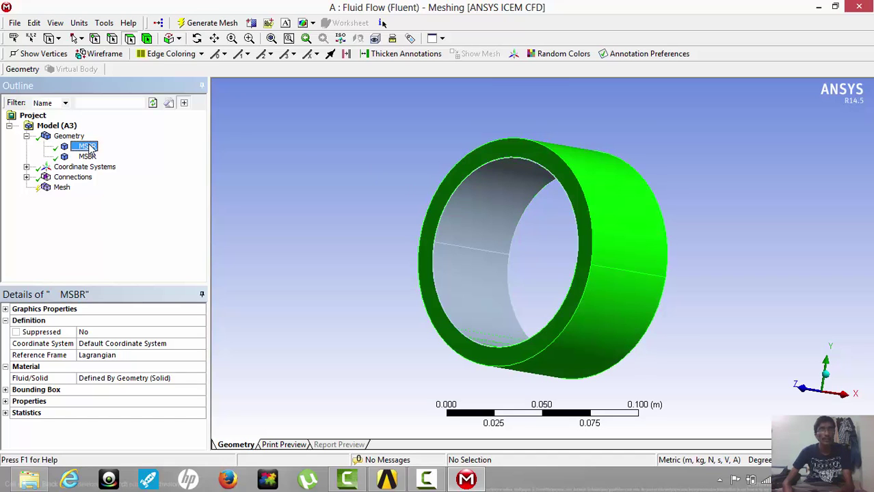
{"action": "right_click", "coordinate": [89, 147]}
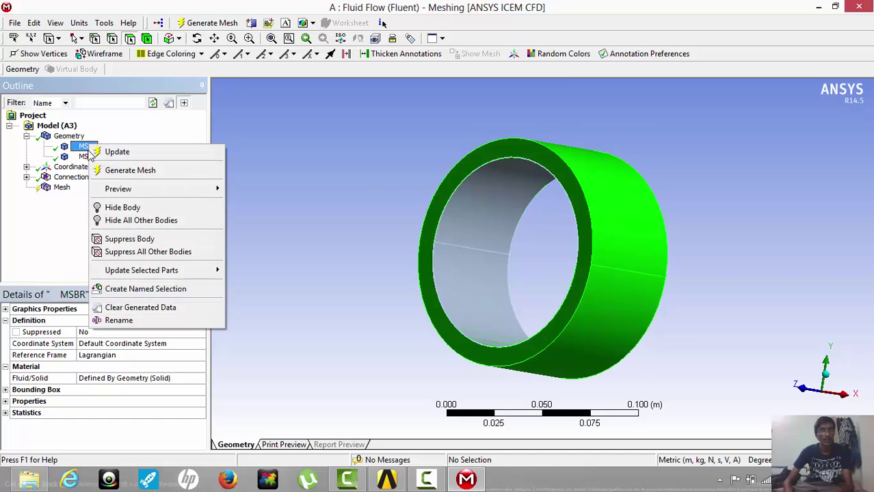
{"action": "left_click", "coordinate": [115, 241]}
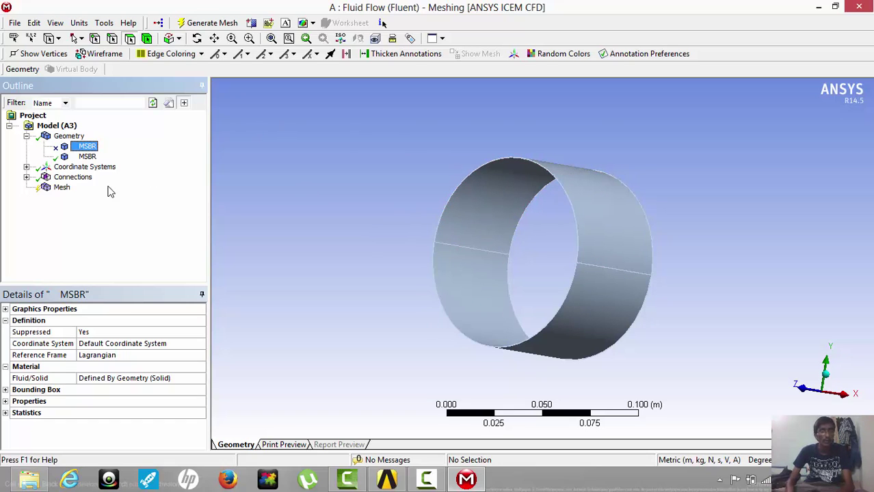
Set the mesh sizing's Relevance Center to Fine
{"action": "left_click", "coordinate": [62, 187]}
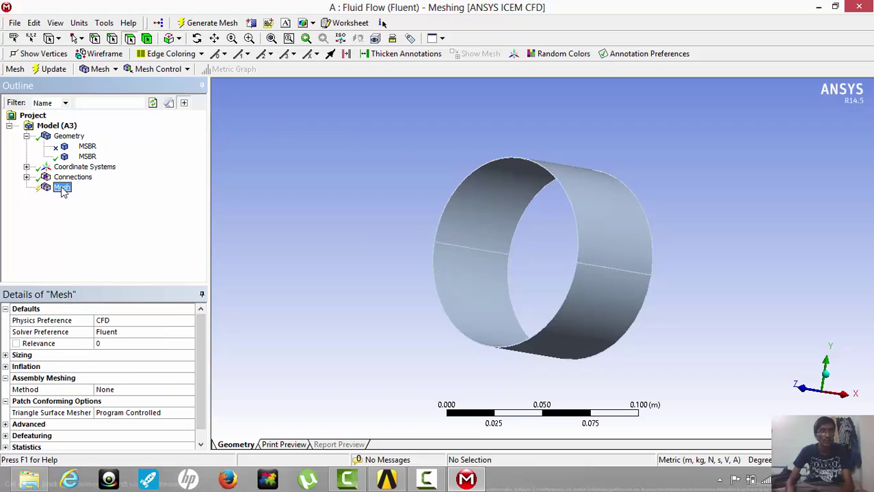
{"action": "double_click", "coordinate": [30, 355]}
{"action": "left_click", "coordinate": [137, 383]}
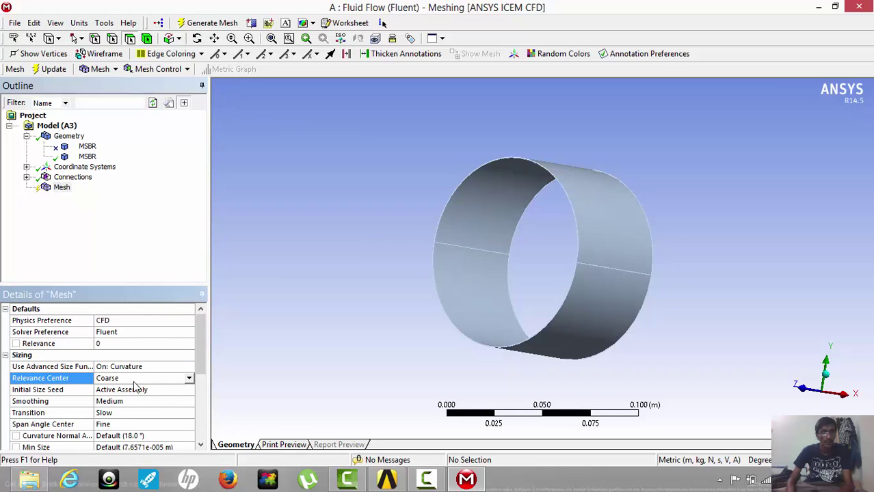
{"action": "left_click", "coordinate": [189, 381]}
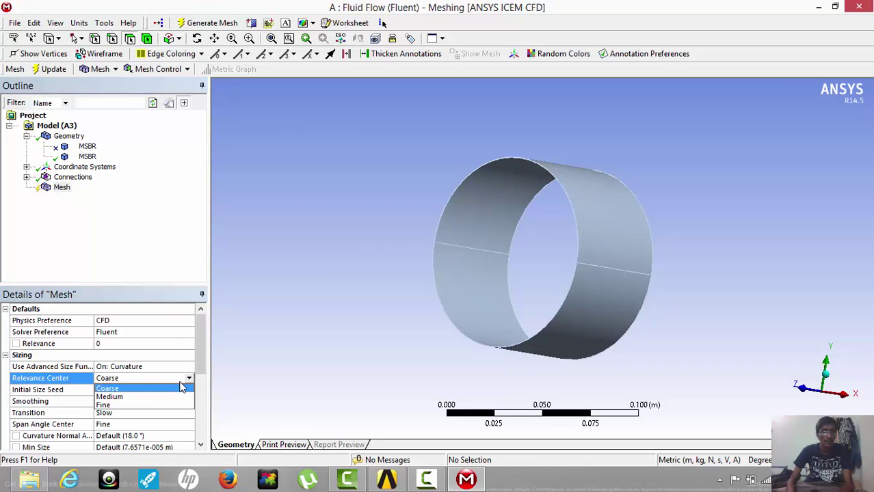
{"action": "left_click", "coordinate": [182, 406]}
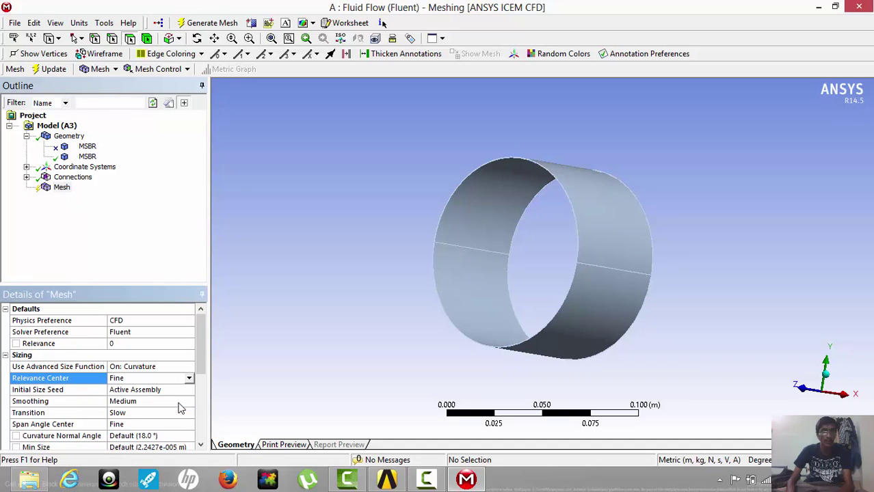
Generate the mesh on the remaining thin inner body
{"action": "left_click", "coordinate": [62, 189]}
{"action": "right_click", "coordinate": [62, 189]}
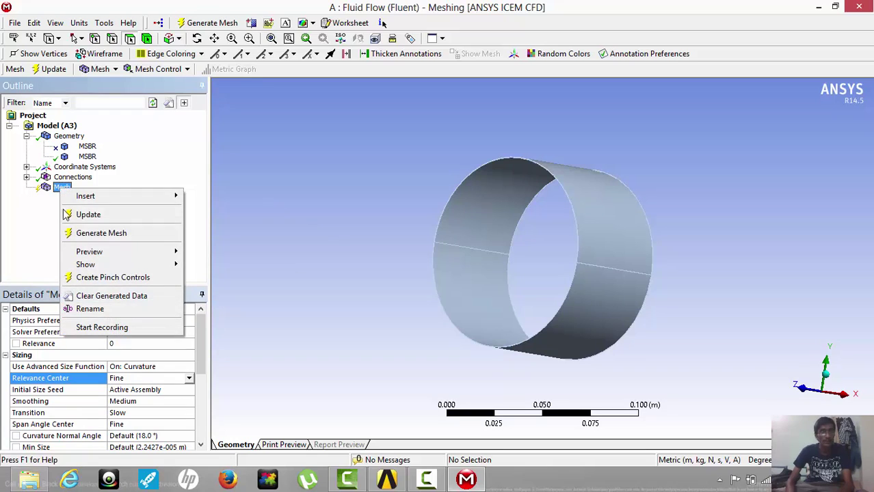
{"action": "left_click", "coordinate": [79, 235]}
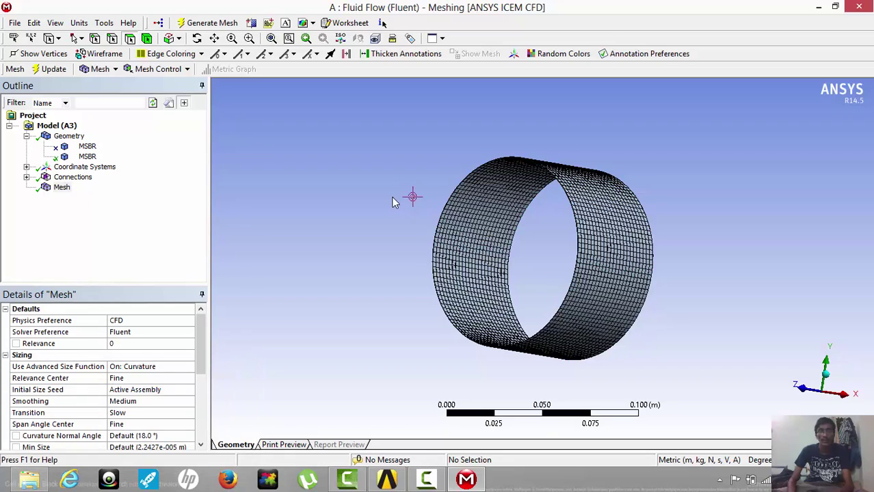
Create a named selection "inlet" on the thin annular end face at the near end of the meshed body
{"action": "scroll", "coordinate": [503, 248], "scroll_direction": "up", "scroll_amount": 5}
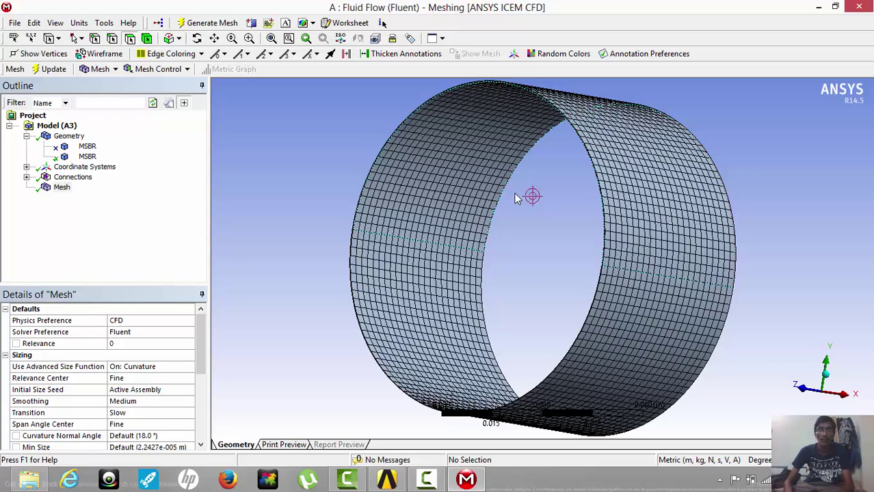
{"action": "scroll", "coordinate": [581, 194], "scroll_direction": "up", "scroll_amount": 1}
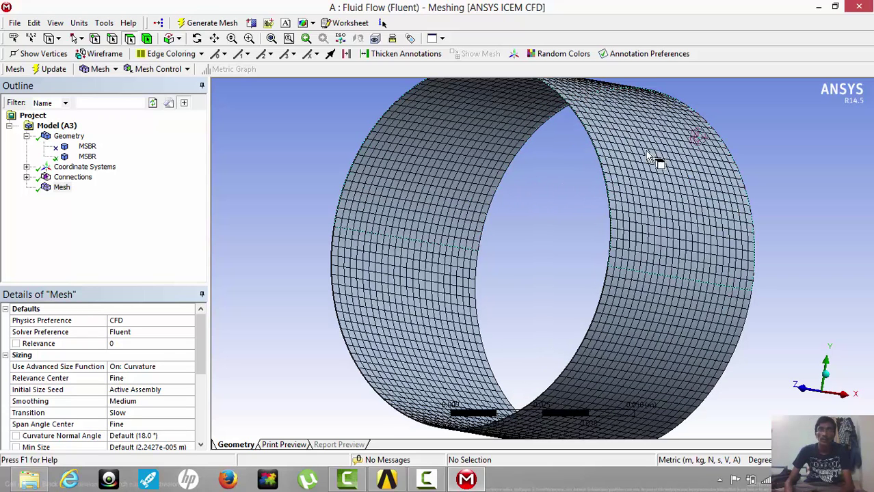
{"action": "left_click", "coordinate": [586, 133]}
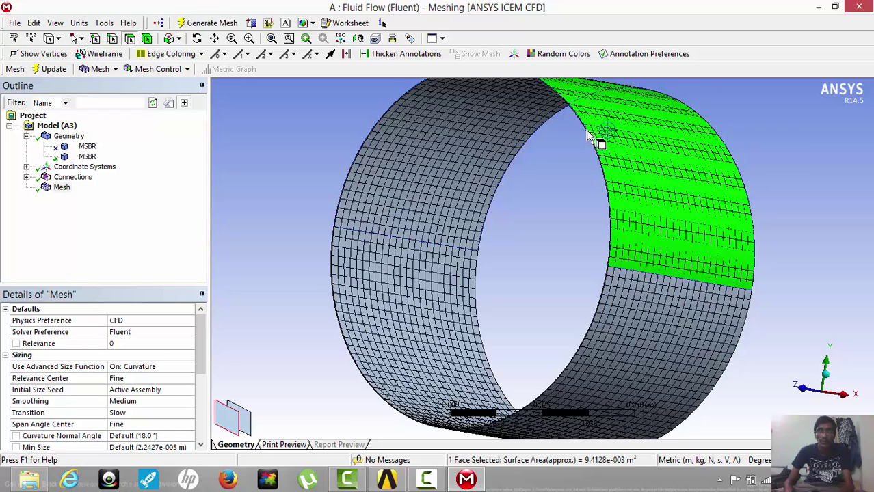
{"action": "left_click", "coordinate": [556, 163]}
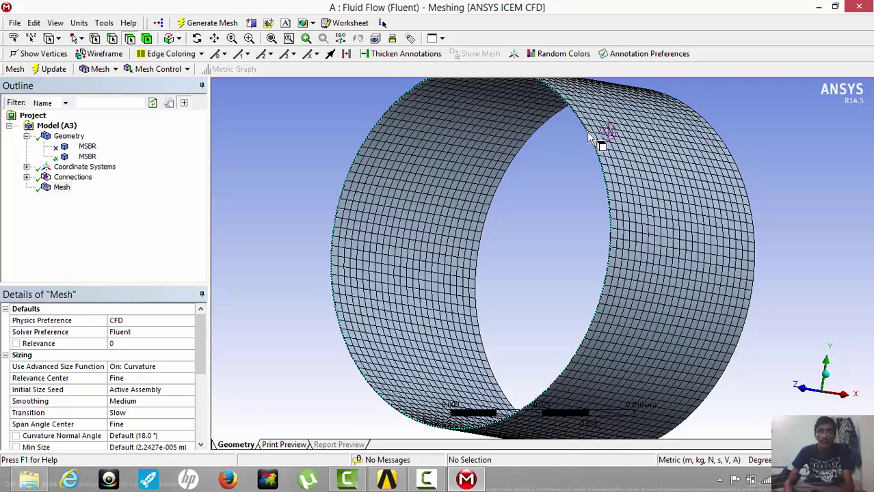
{"action": "left_click", "coordinate": [590, 136]}
{"action": "right_click", "coordinate": [587, 130]}
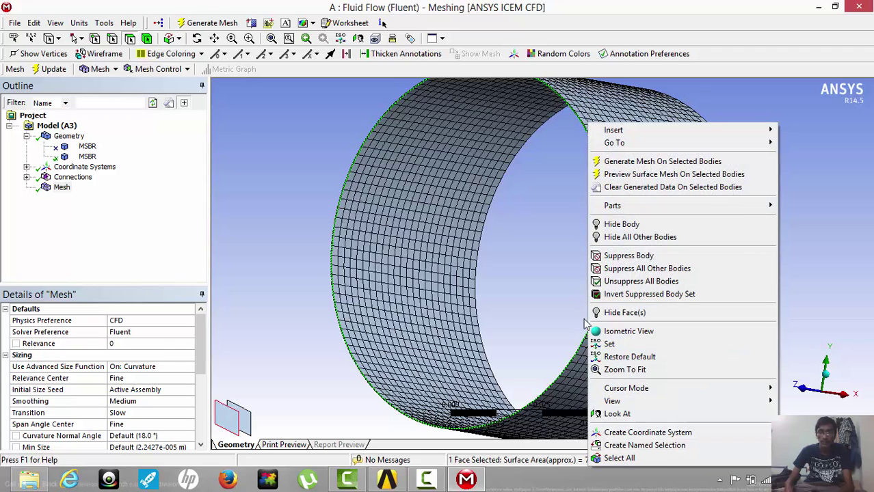
{"action": "left_click", "coordinate": [621, 449]}
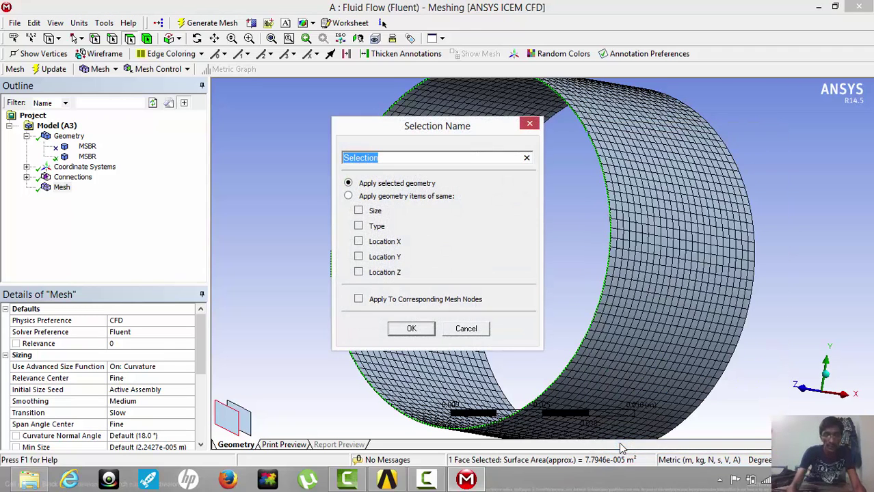
{"action": "type", "text": "inlet"}
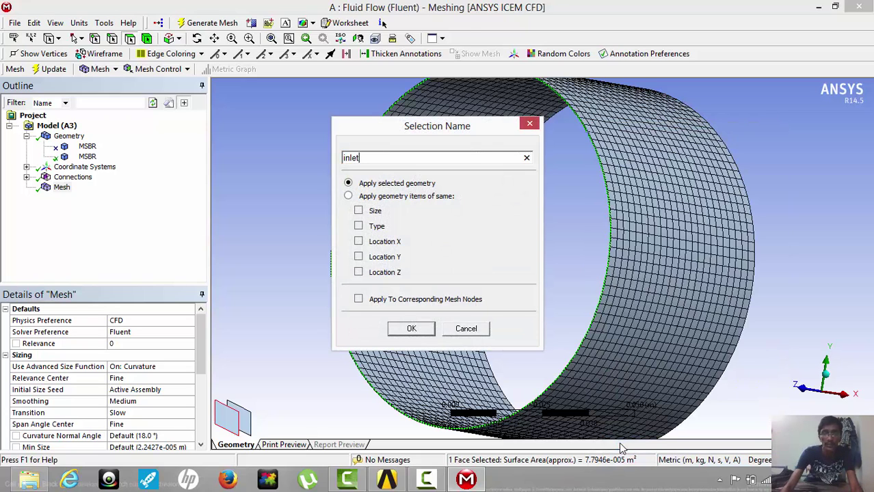
{"action": "key", "text": "Return"}
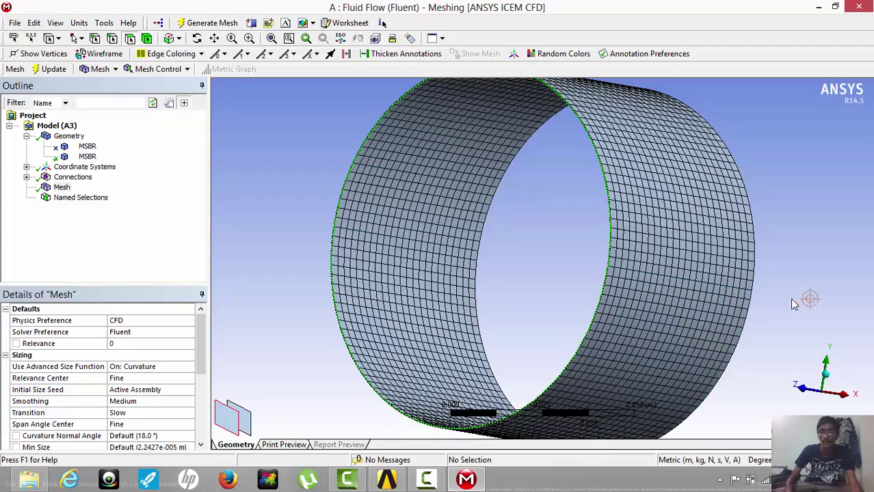
Create a named selection "outlet" on the thin annular end face opposite the inlet of the meshed body
{"action": "scroll", "coordinate": [714, 297], "scroll_direction": "up", "scroll_amount": 2}
{"action": "scroll", "coordinate": [714, 298], "scroll_direction": "down", "scroll_amount": 5}
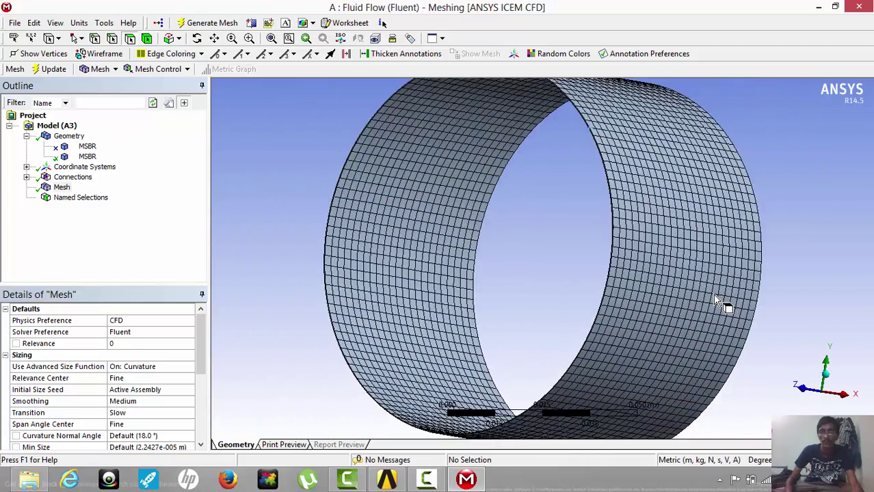
{"action": "middle_click_drag", "start_coordinate": [691, 285], "coordinate": [517, 259]}
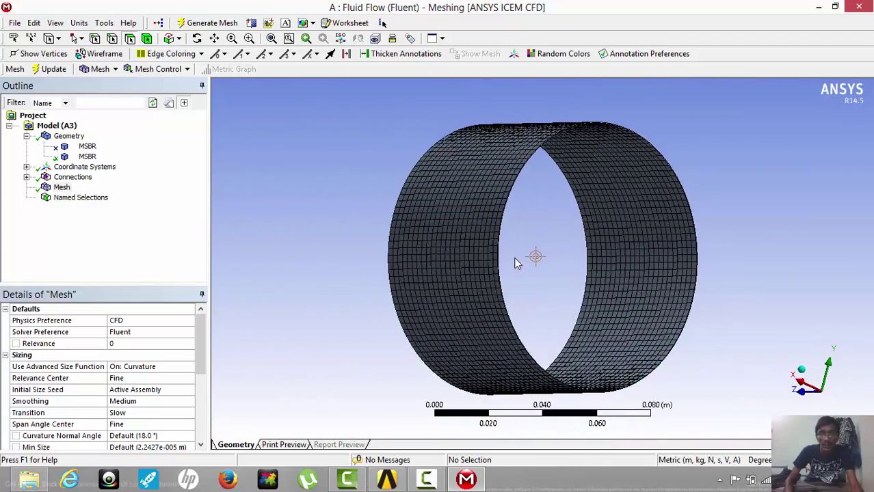
{"action": "left_click", "coordinate": [503, 298]}
{"action": "right_click", "coordinate": [503, 294]}
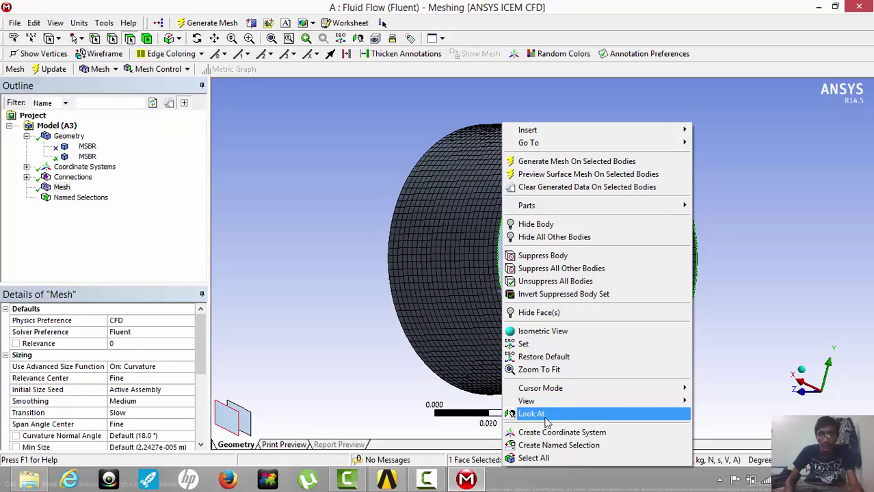
{"action": "left_click", "coordinate": [551, 445]}
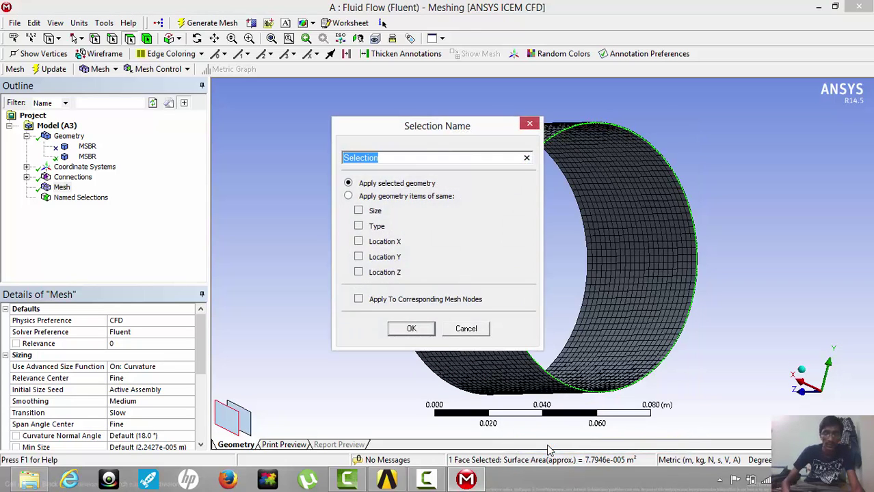
{"action": "type", "text": "outl"}
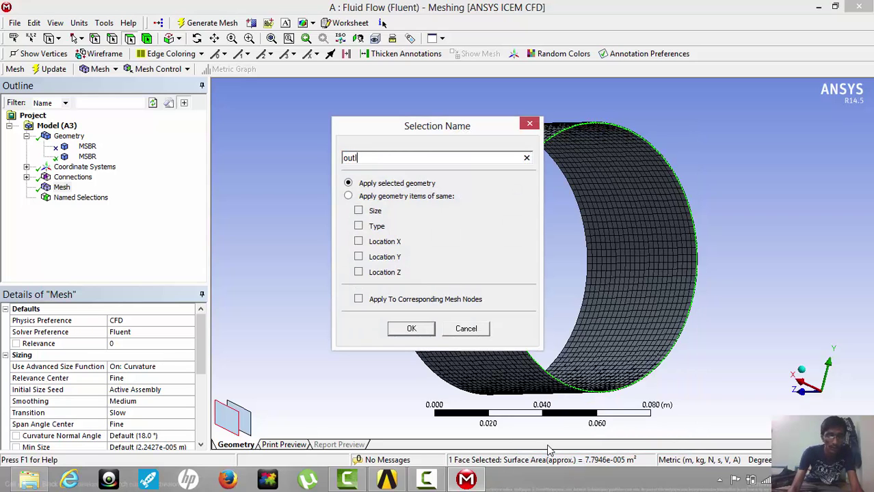
{"action": "type", "text": "et"}
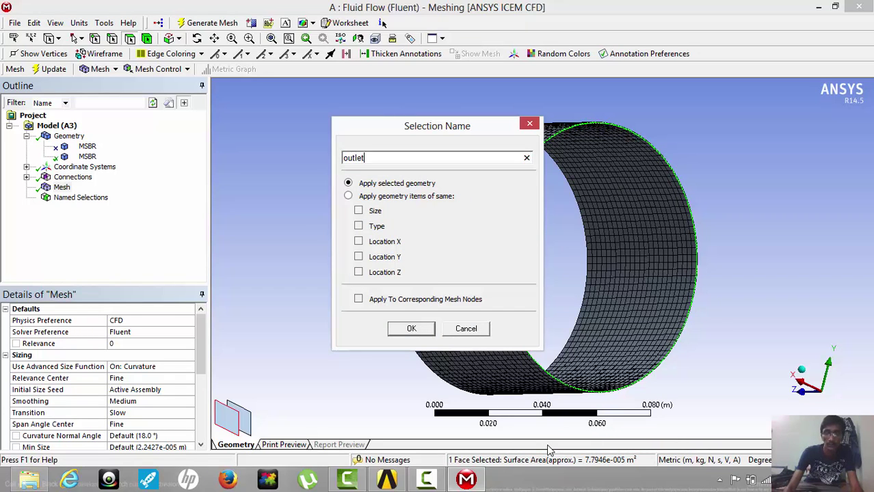
{"action": "key", "text": "Return"}
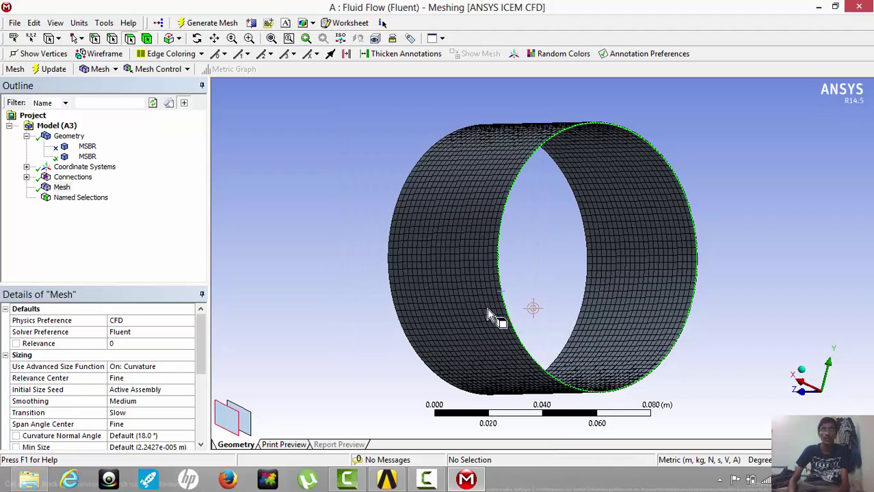
{"action": "scroll", "coordinate": [446, 318], "scroll_direction": "up", "scroll_amount": 2}
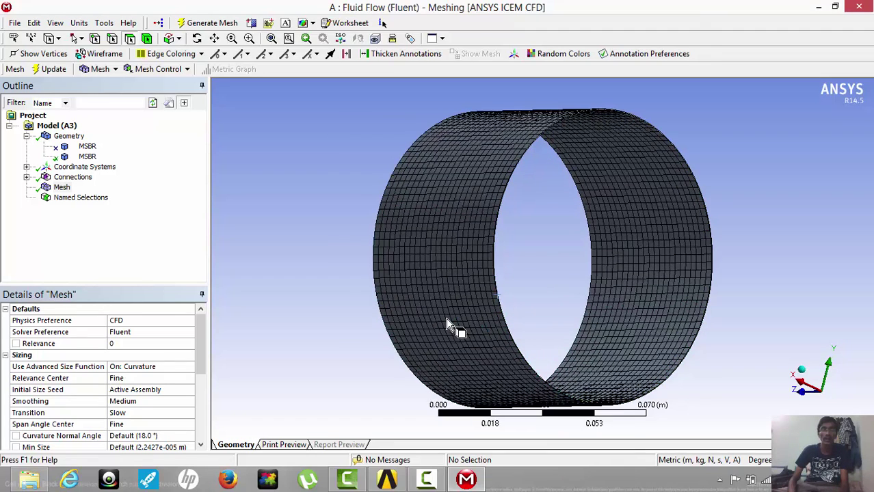
{"action": "scroll", "coordinate": [447, 317], "scroll_direction": "down", "scroll_amount": 3}
{"action": "middle_click_drag", "start_coordinate": [455, 309], "coordinate": [484, 294]}
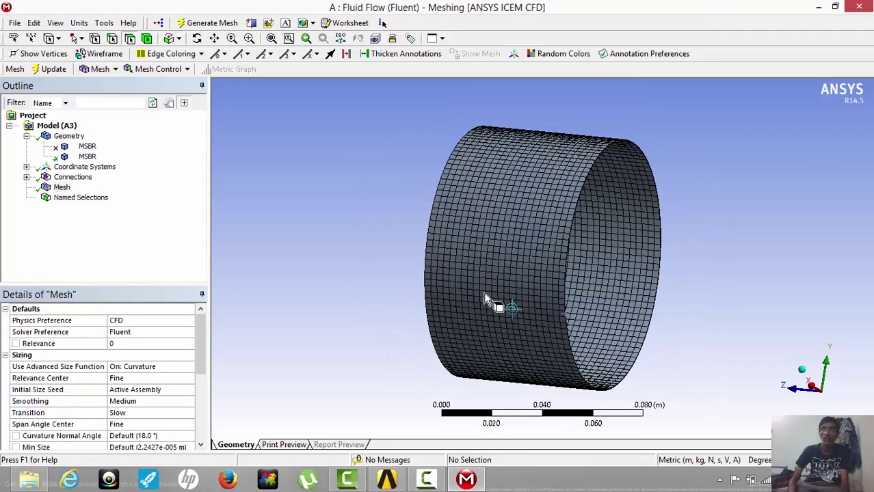
Return to the Workbench project schematic and update the Fluent system's Mesh cell
{"action": "left_click", "coordinate": [819, 8]}
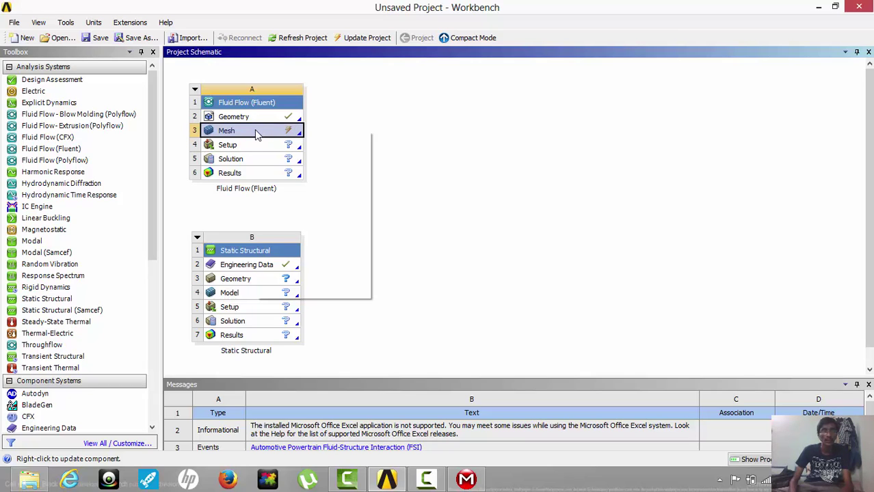
{"action": "right_click", "coordinate": [256, 134]}
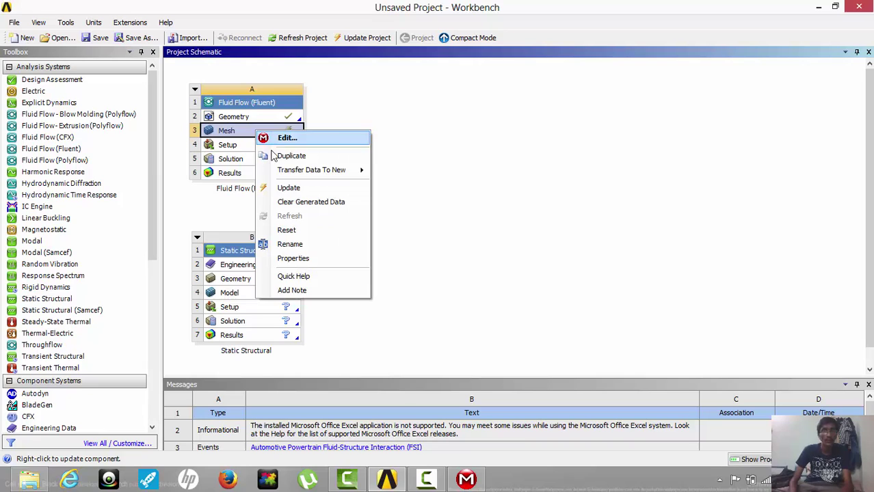
{"action": "left_click", "coordinate": [285, 188]}
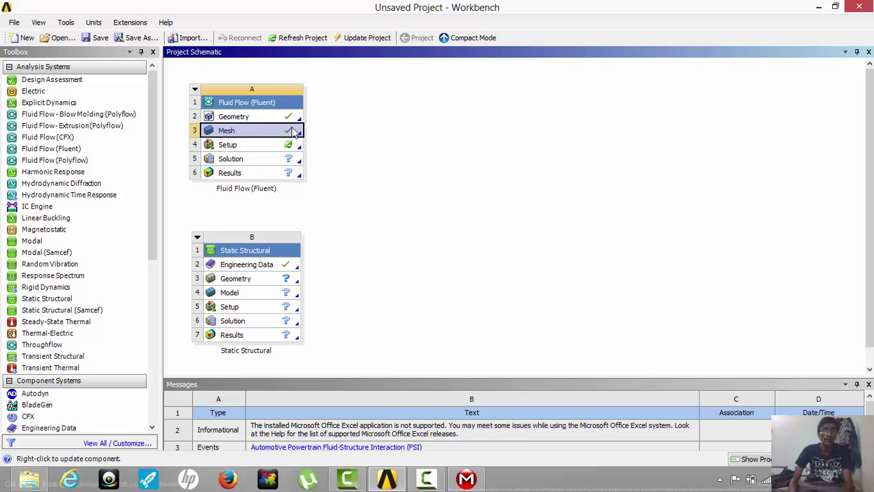
Open the Fluent system's Setup for editing and launch Fluent with the default 3D, serial options
{"action": "left_click", "coordinate": [253, 146]}
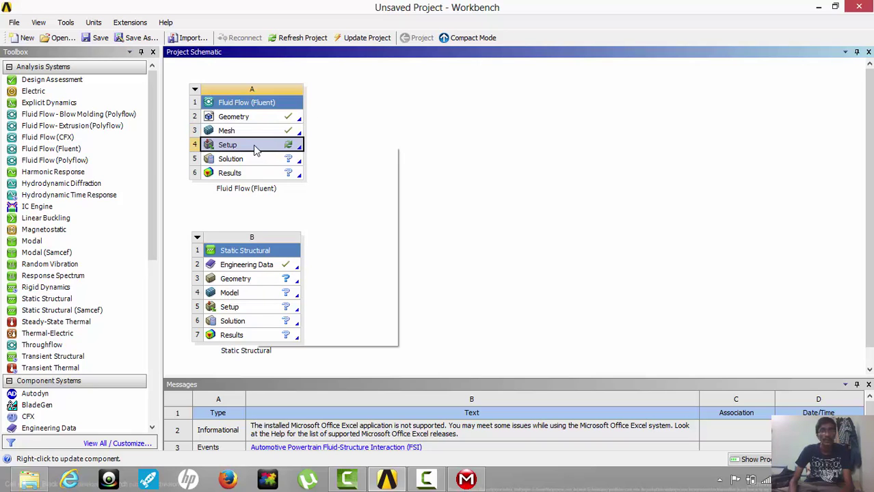
{"action": "right_click", "coordinate": [253, 145]}
{"action": "left_click", "coordinate": [271, 154]}
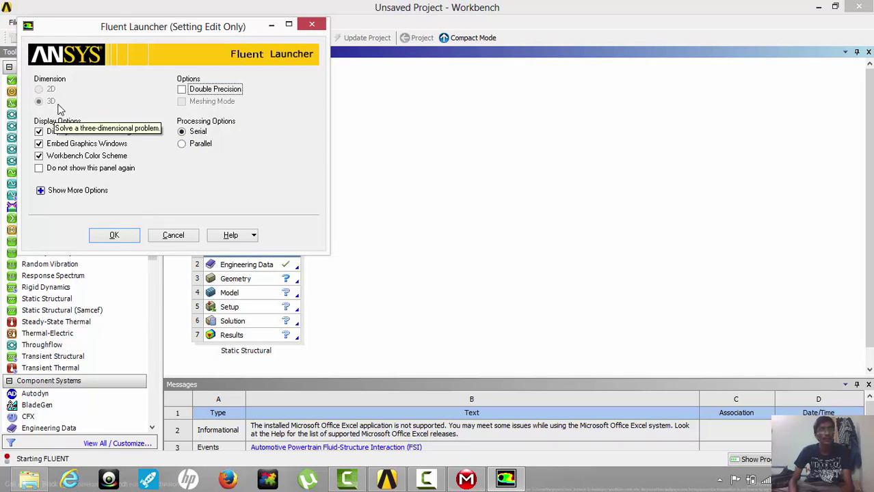
{"action": "left_click", "coordinate": [114, 237]}
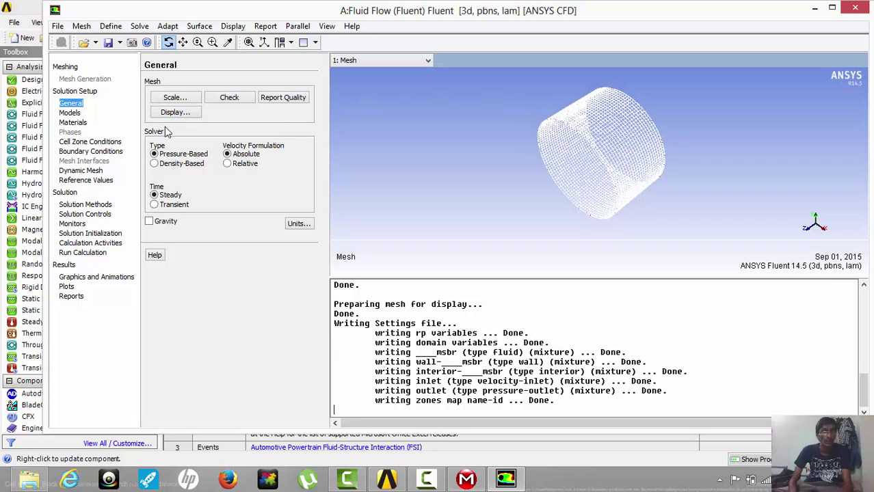
Enable the energy equation in the Fluent models
{"action": "left_click", "coordinate": [71, 113]}
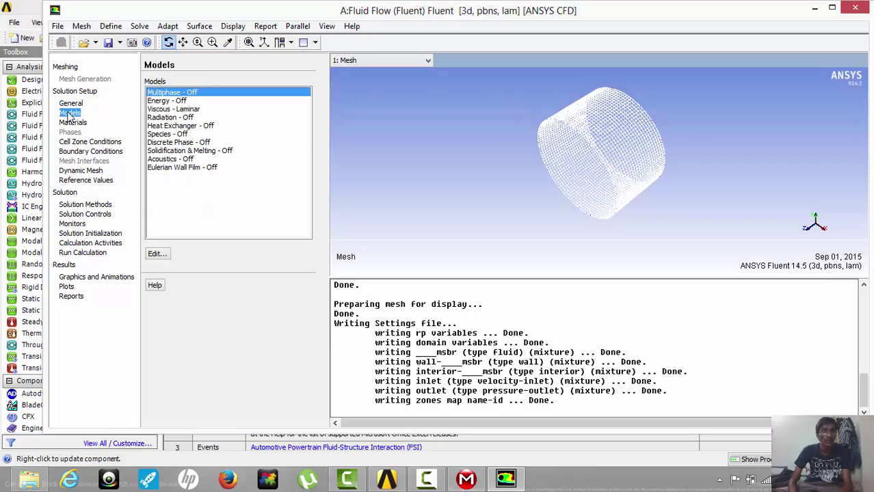
{"action": "left_click", "coordinate": [158, 101]}
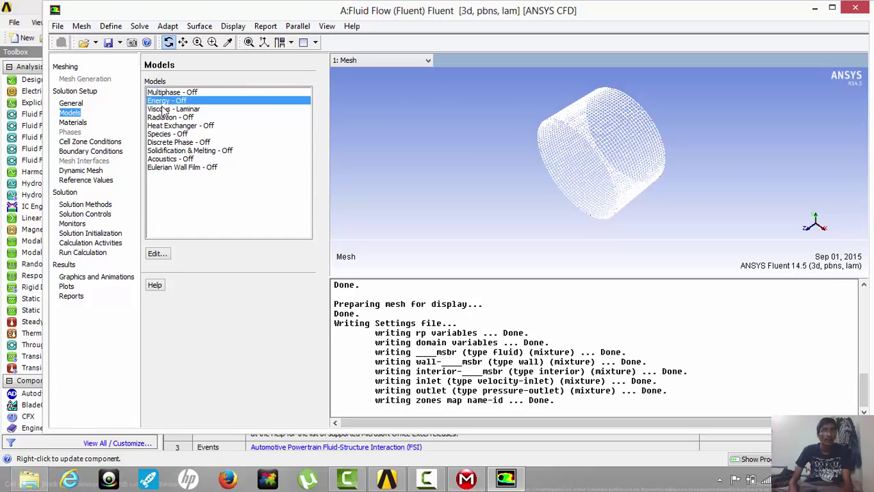
{"action": "left_click", "coordinate": [157, 254]}
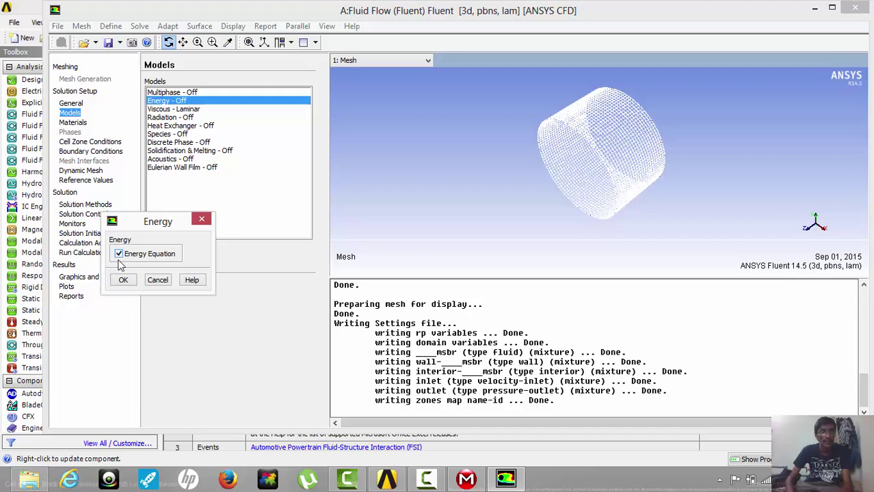
{"action": "left_click", "coordinate": [123, 282]}
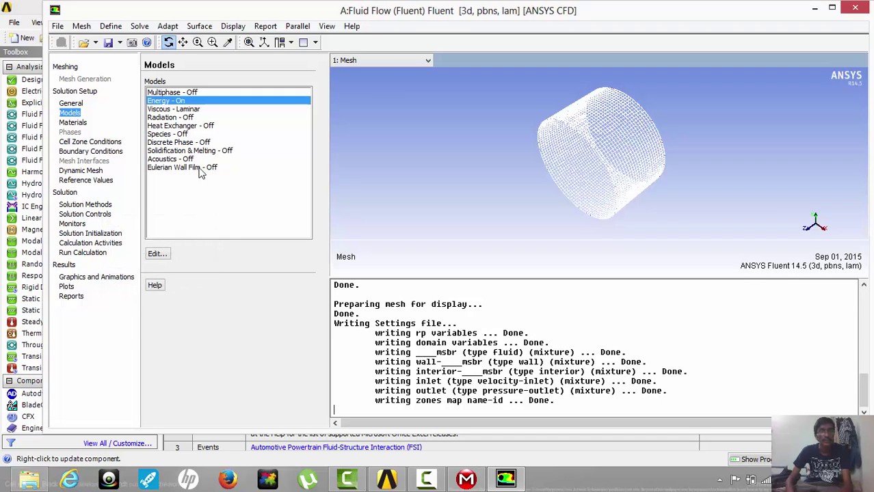
Set the viscous model to k-epsilon (2 eqn), keeping the Standard model and Standard Wall Functions
{"action": "left_click", "coordinate": [187, 110]}
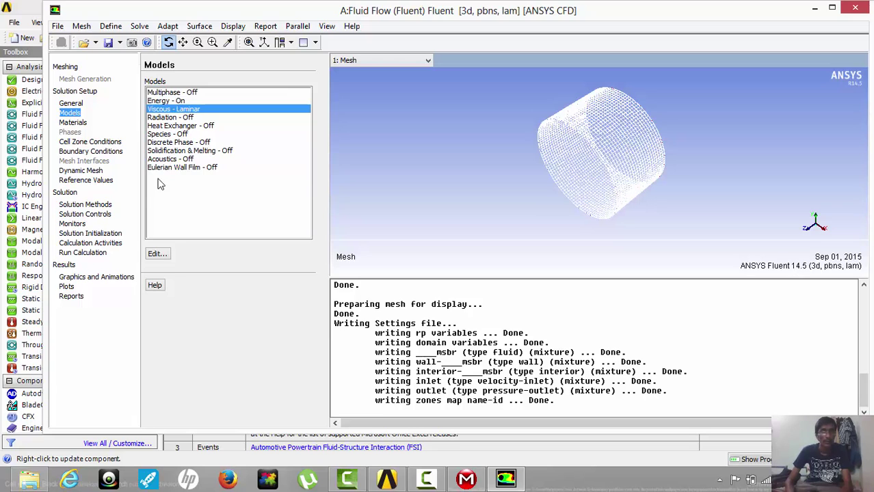
{"action": "left_click", "coordinate": [157, 254]}
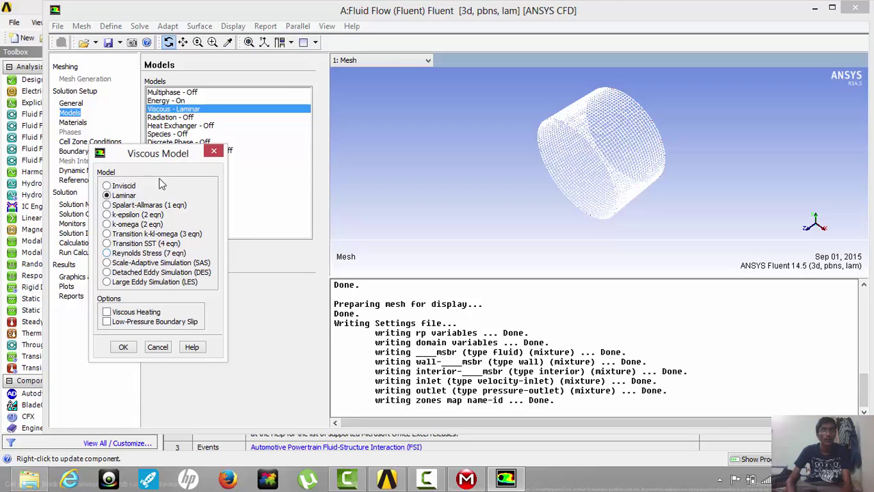
{"action": "left_click", "coordinate": [107, 215]}
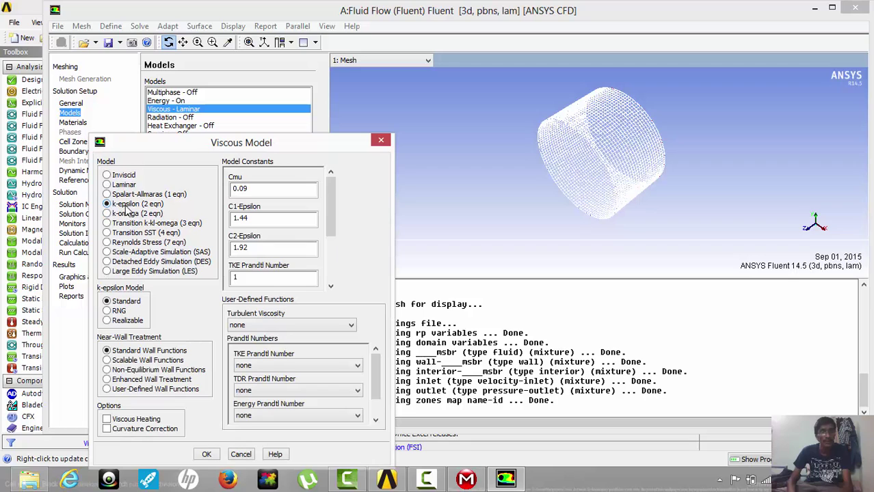
{"action": "left_click", "coordinate": [206, 454]}
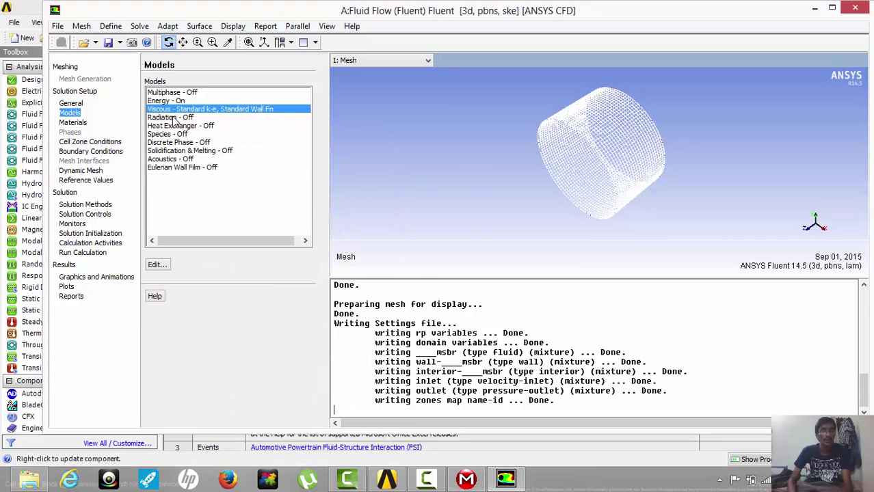
Open the fluid material air for editing and rename it sae-30
{"action": "left_click", "coordinate": [84, 123]}
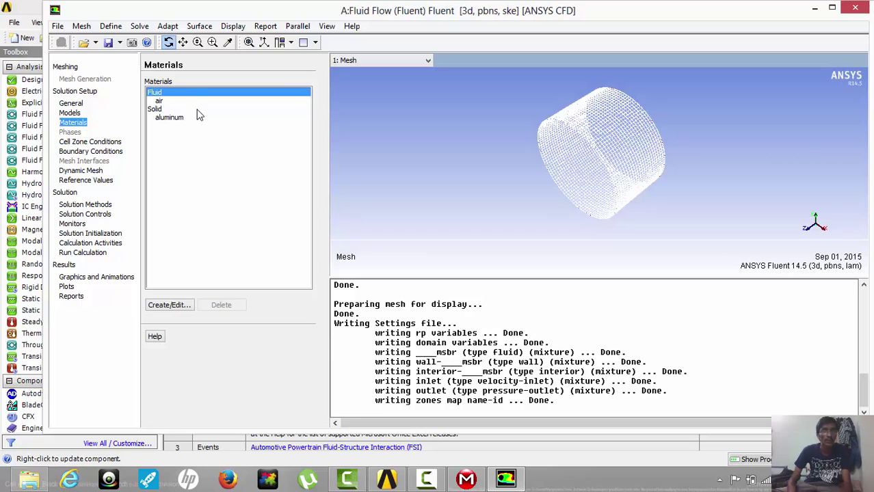
{"action": "left_click", "coordinate": [175, 308]}
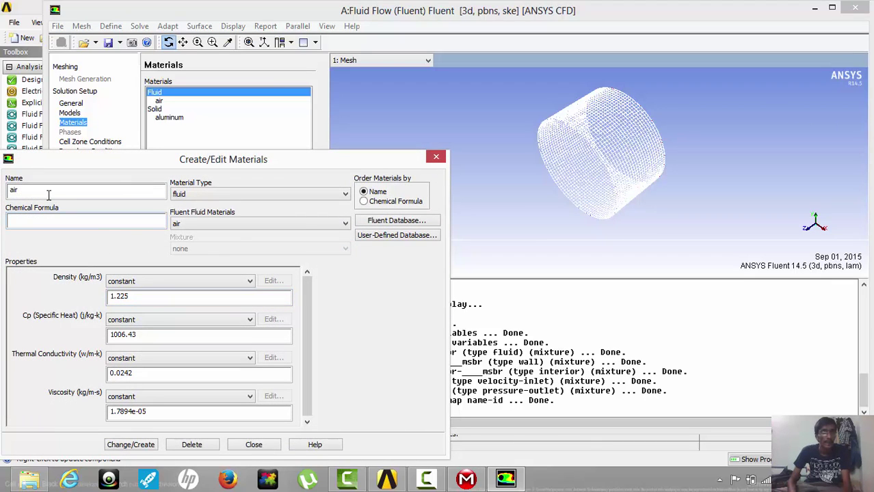
{"action": "left_click_drag", "start_coordinate": [45, 195], "coordinate": [10, 192]}
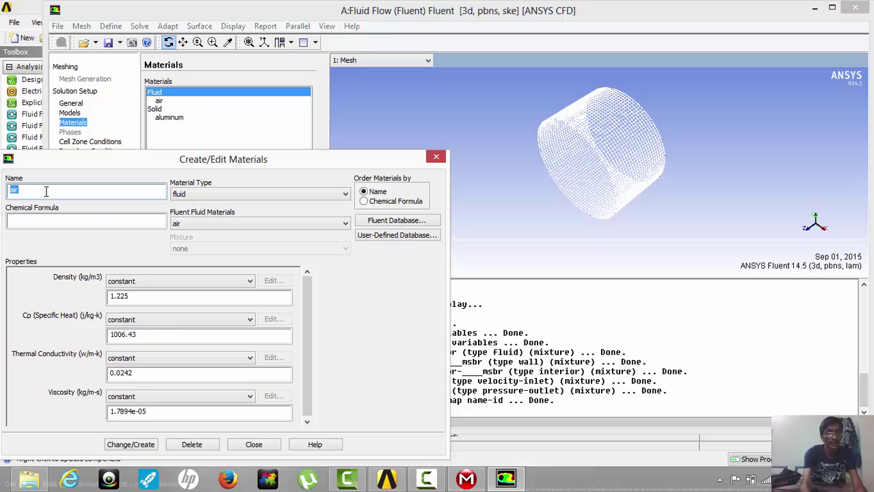
{"action": "type", "text": "sae-"}
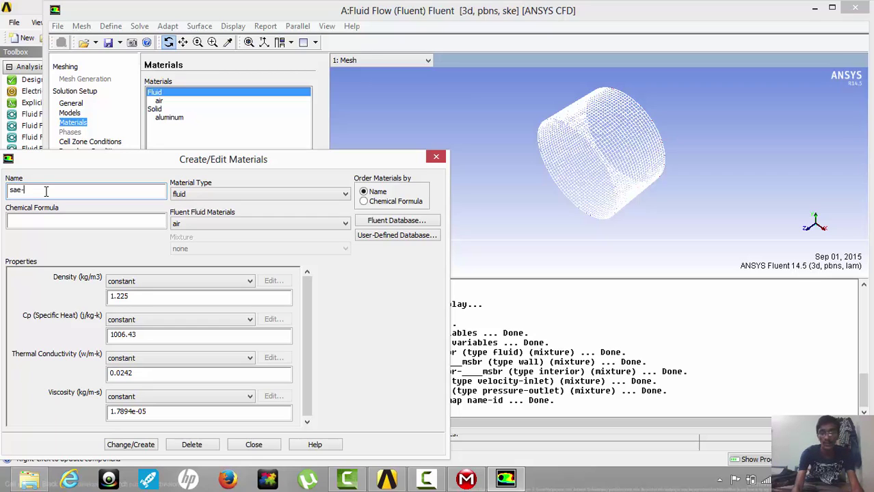
{"action": "type", "text": "30"}
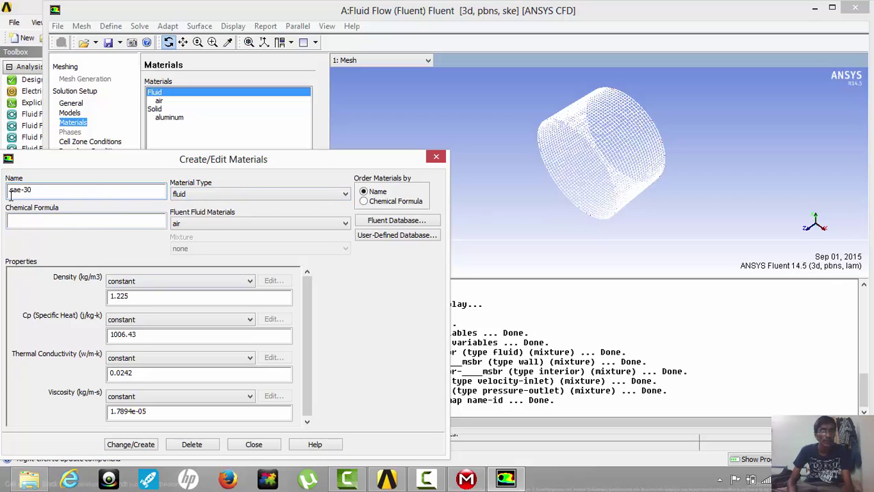
Set the sae-30 material's density to 872 kg/m3 and its specific heat to 1800 J/kg-K
{"action": "left_click", "coordinate": [164, 298]}
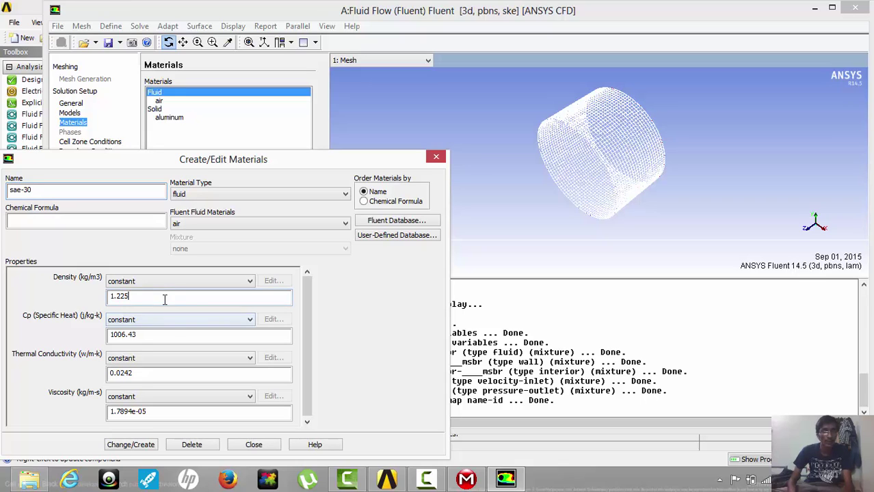
{"action": "left_click_drag", "start_coordinate": [164, 299], "coordinate": [110, 295]}
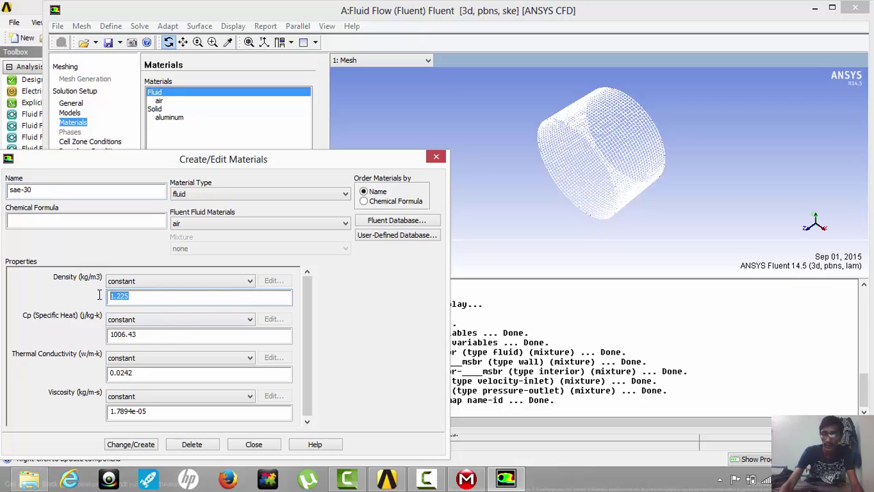
{"action": "type", "text": "872"}
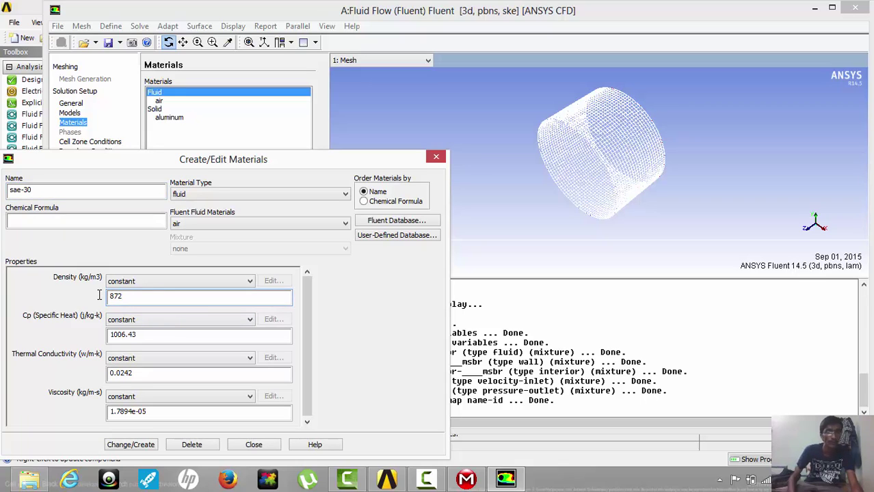
{"action": "left_click_drag", "start_coordinate": [156, 340], "coordinate": [101, 329]}
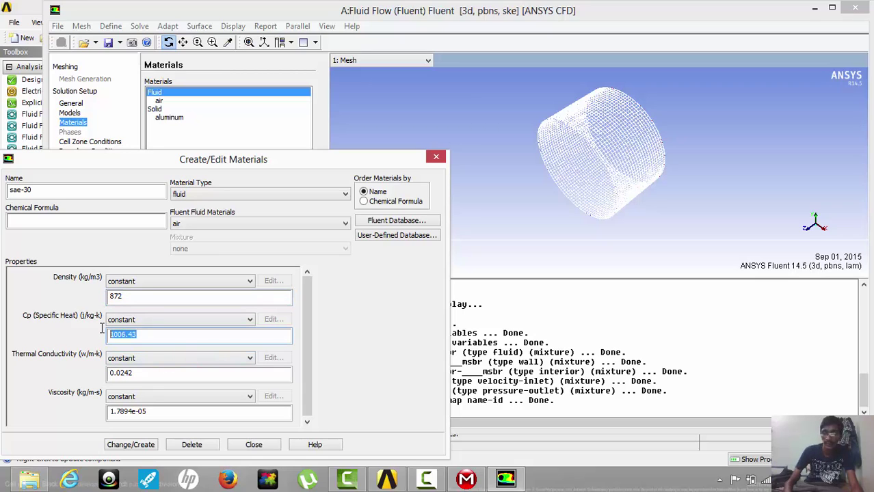
{"action": "type", "text": "1800"}
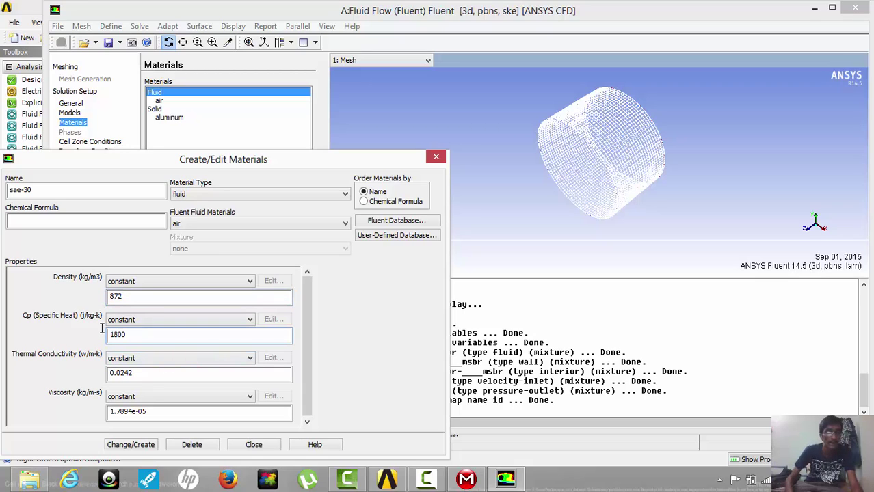
Set the sae-30 material's thermal conductivity to 0.135 W/m-K and its viscosity to 0.0056 kg/m-s
{"action": "left_click_drag", "start_coordinate": [147, 375], "coordinate": [88, 376]}
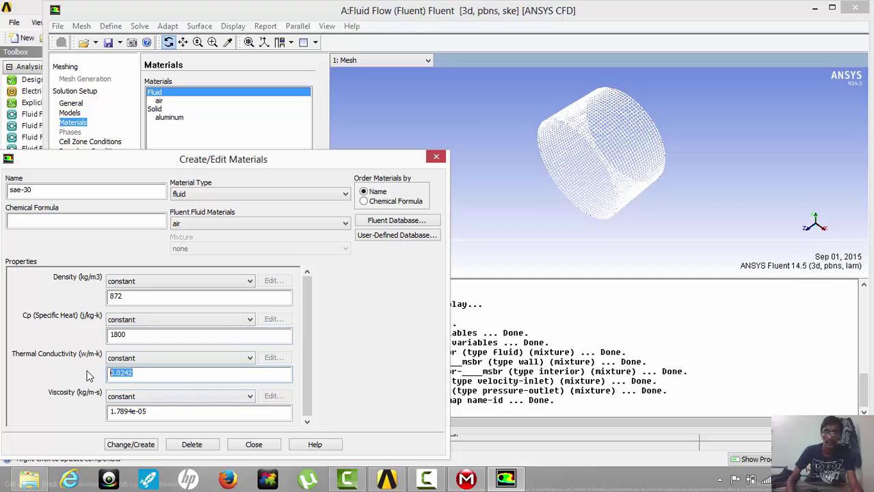
{"action": "type", "text": "0.1"}
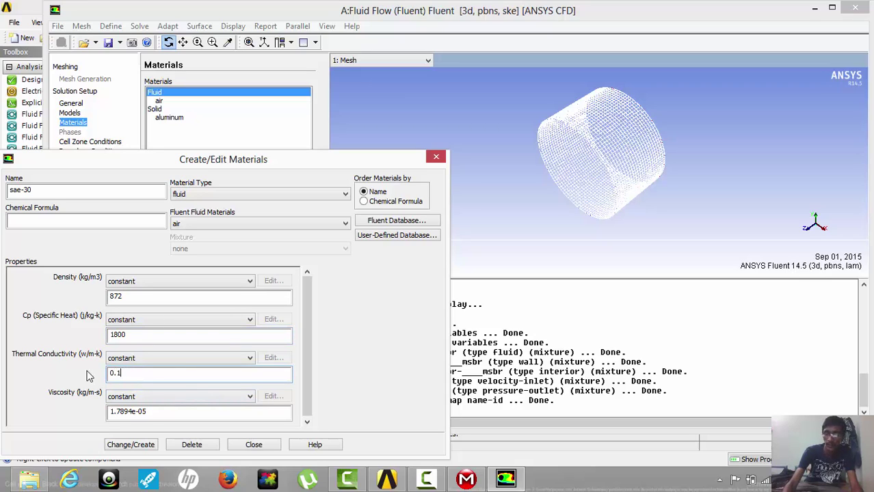
{"action": "type", "text": "35"}
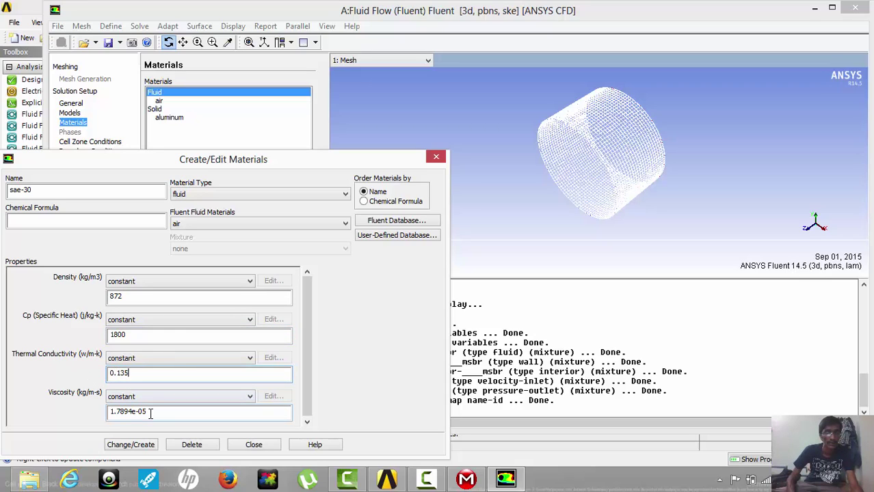
{"action": "left_click_drag", "start_coordinate": [152, 413], "coordinate": [88, 408]}
{"action": "type", "text": "0."}
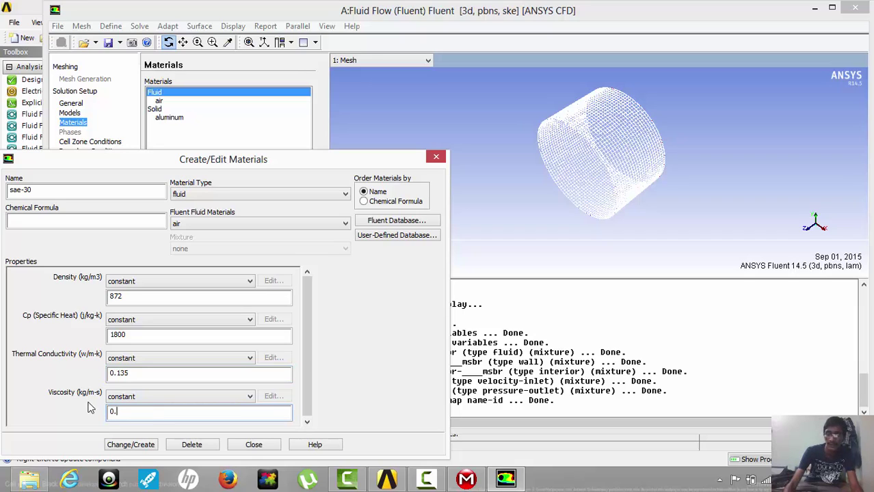
{"action": "type", "text": "00"}
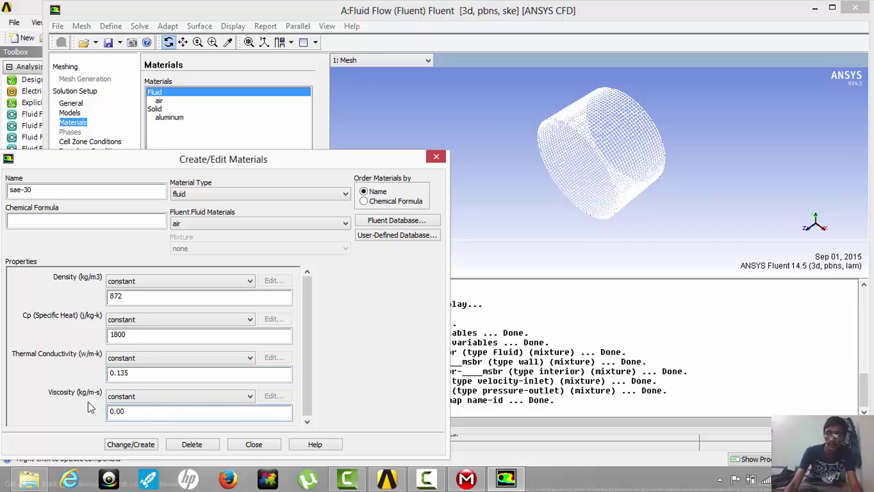
{"action": "type", "text": "56"}
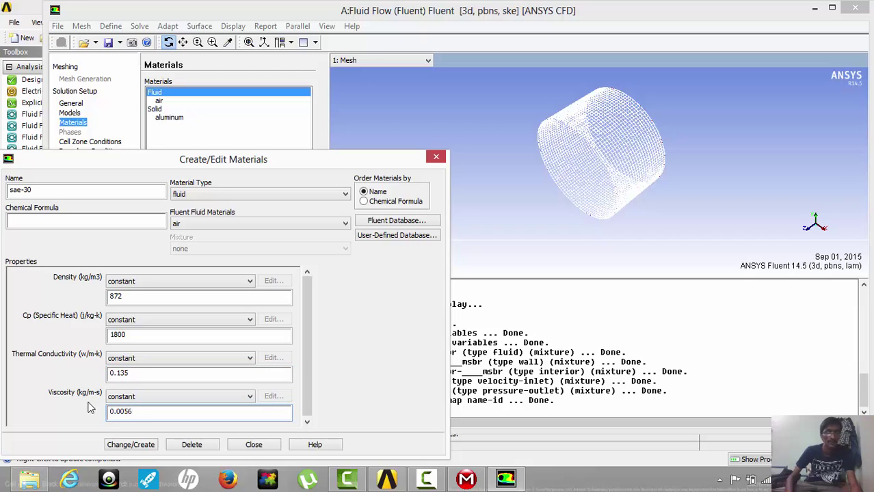
Apply the sae-30 material definition, overwriting air, and close the material editor
{"action": "left_click", "coordinate": [124, 446]}
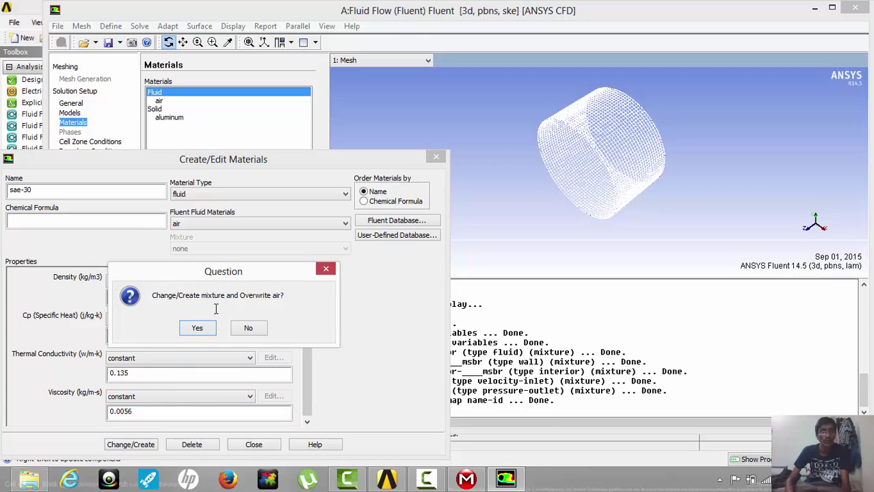
{"action": "left_click", "coordinate": [200, 330]}
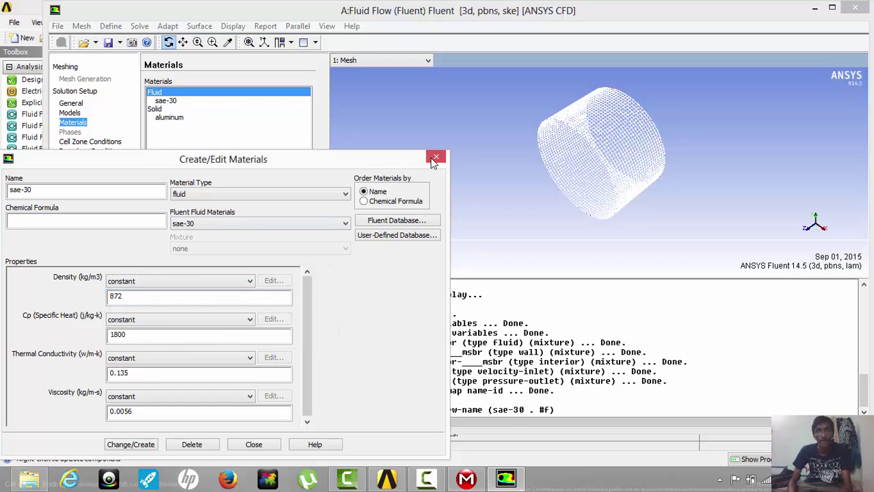
{"action": "left_click", "coordinate": [435, 159]}
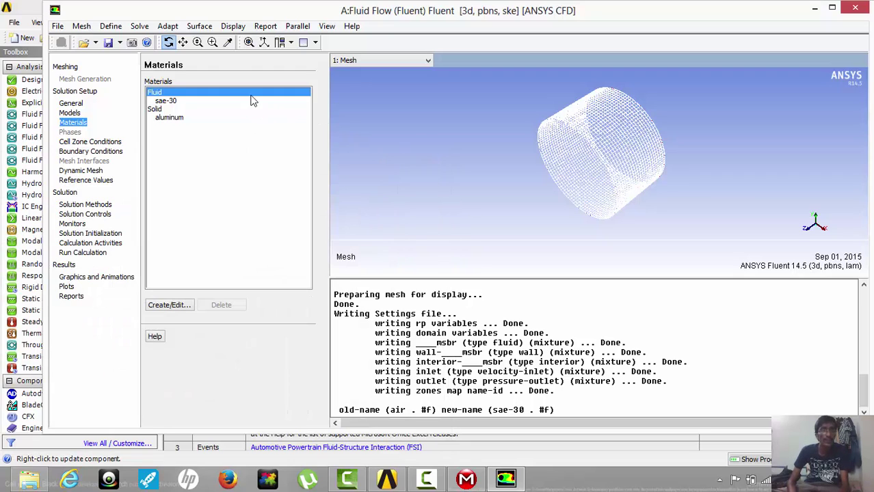
Review the stored property values of the sae-30 fluid material
{"action": "left_click", "coordinate": [168, 102]}
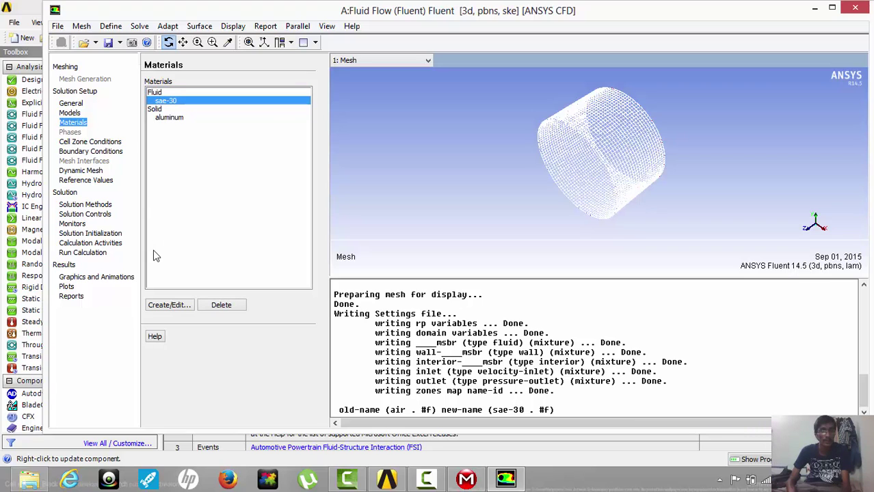
{"action": "left_click", "coordinate": [171, 303]}
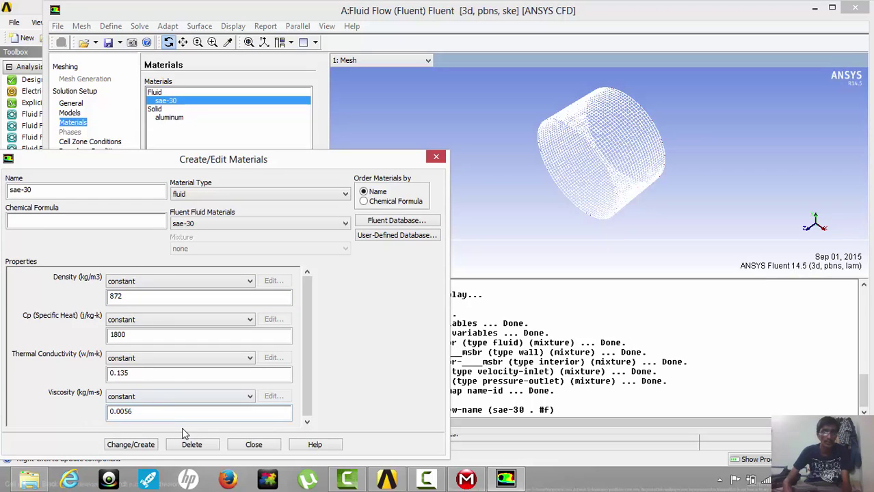
{"action": "left_click", "coordinate": [256, 446]}
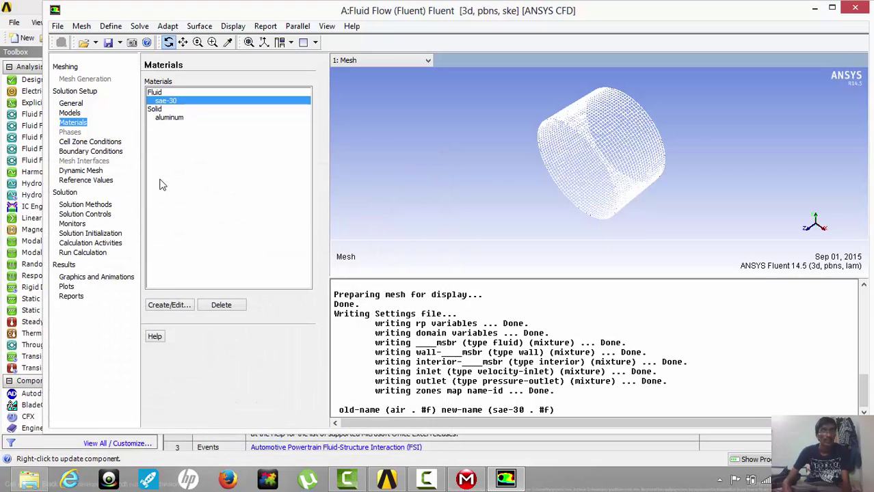
Open the inlet boundary condition for editing and set its velocity magnitude to 10.47 m/s
{"action": "left_click", "coordinate": [91, 151]}
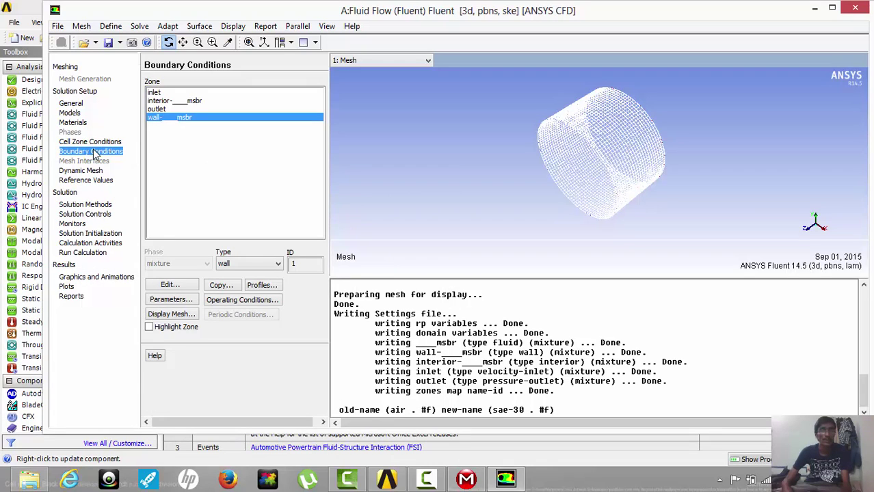
{"action": "left_click", "coordinate": [152, 93]}
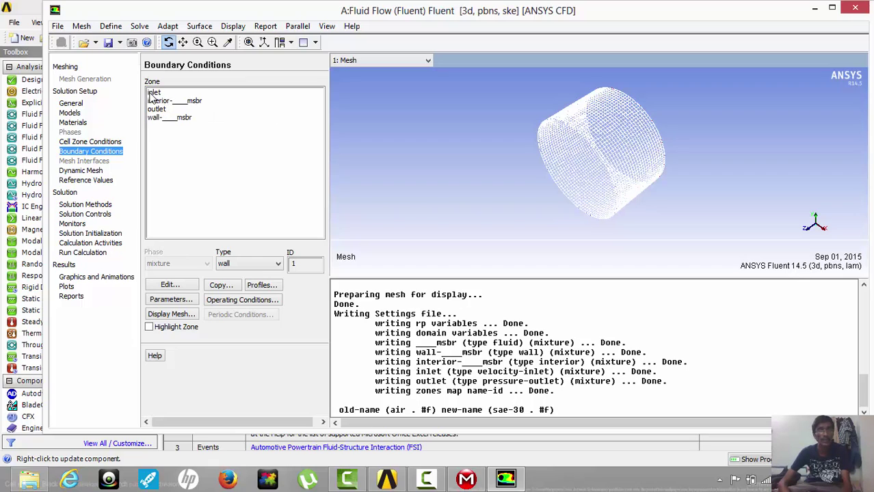
{"action": "left_click", "coordinate": [175, 285]}
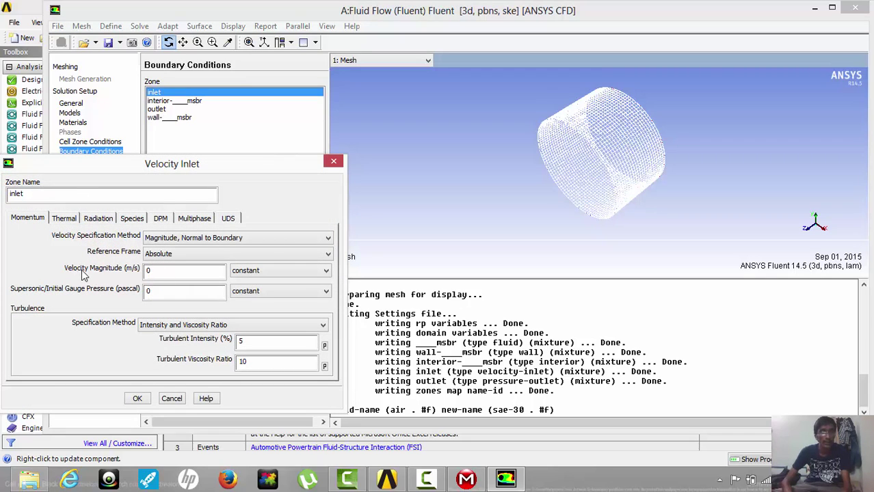
{"action": "left_click", "coordinate": [150, 271]}
{"action": "left_click_drag", "start_coordinate": [149, 271], "coordinate": [143, 271]}
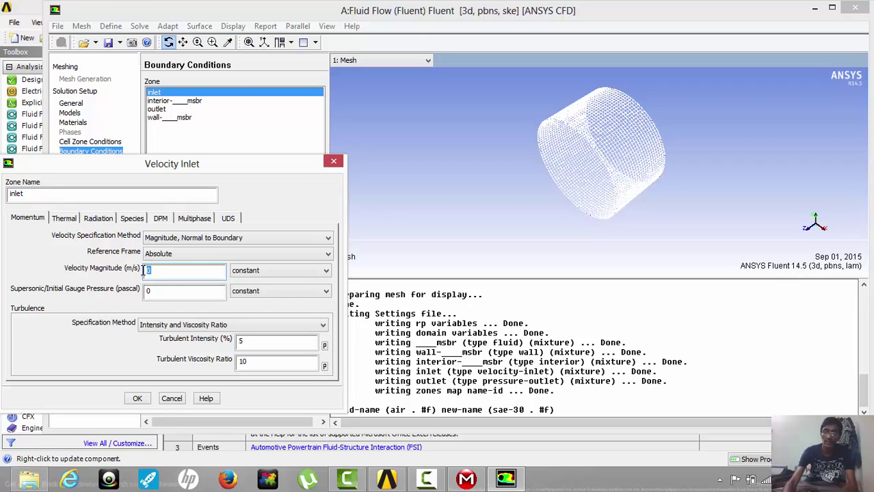
{"action": "type", "text": "47"}
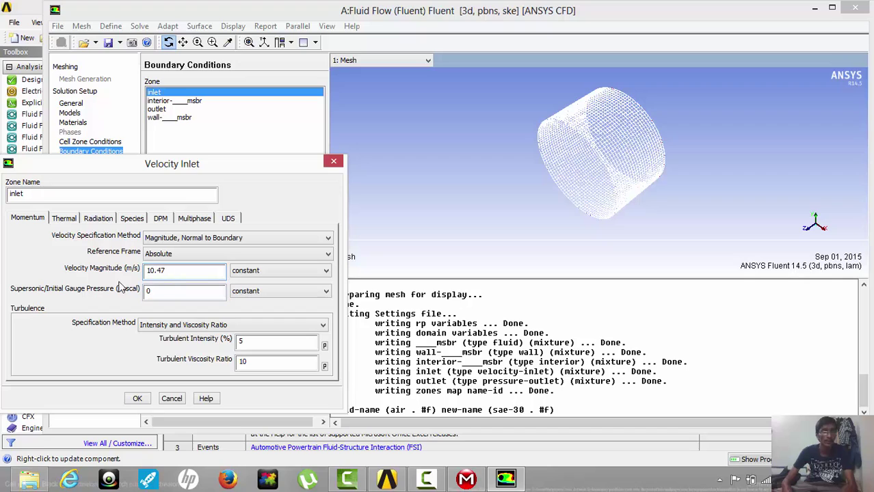
Set the inlet's supersonic/initial gauge pressure to 101325 Pa, check its thermal setting and apply the boundary condition
{"action": "left_click_drag", "start_coordinate": [175, 295], "coordinate": [140, 290]}
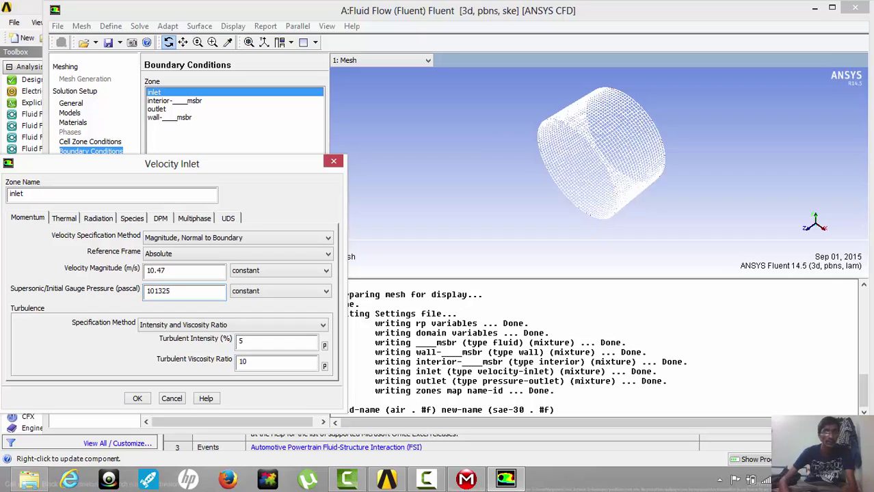
{"action": "left_click", "coordinate": [69, 219]}
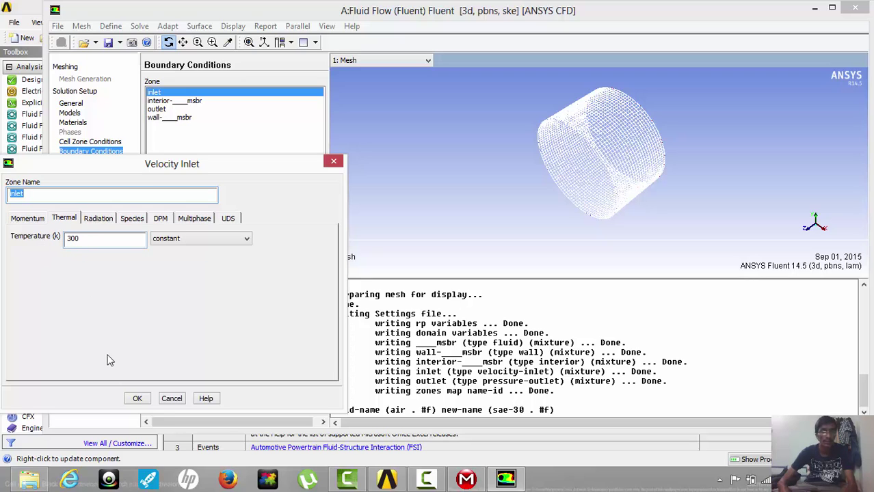
{"action": "left_click", "coordinate": [135, 399]}
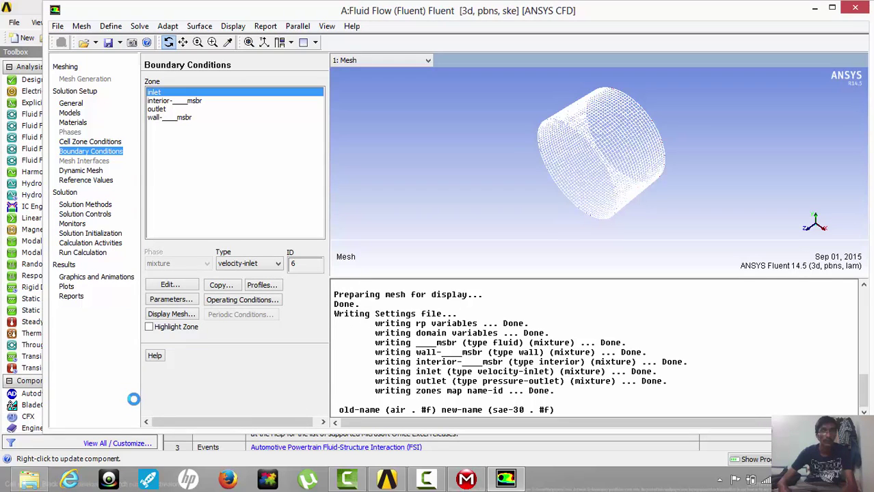
Initialize the solution with Hybrid Initialization and run the calculation for 20 iterations
{"action": "left_click", "coordinate": [109, 236]}
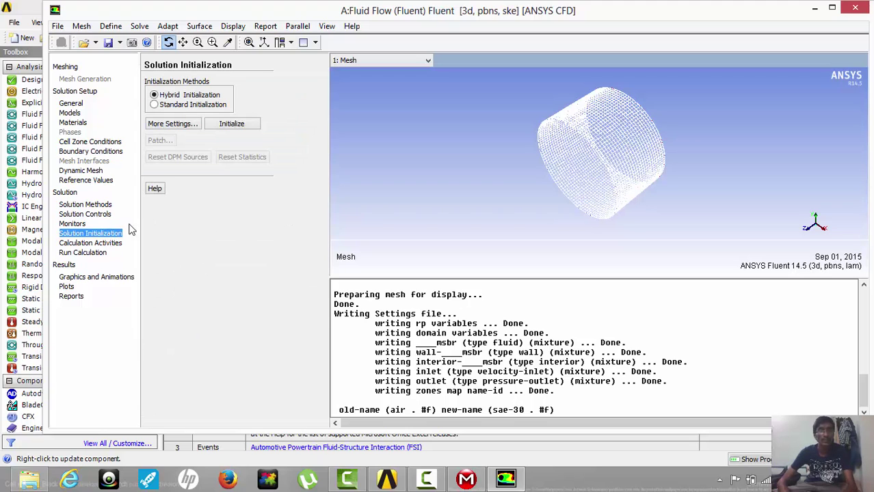
{"action": "left_click", "coordinate": [249, 124]}
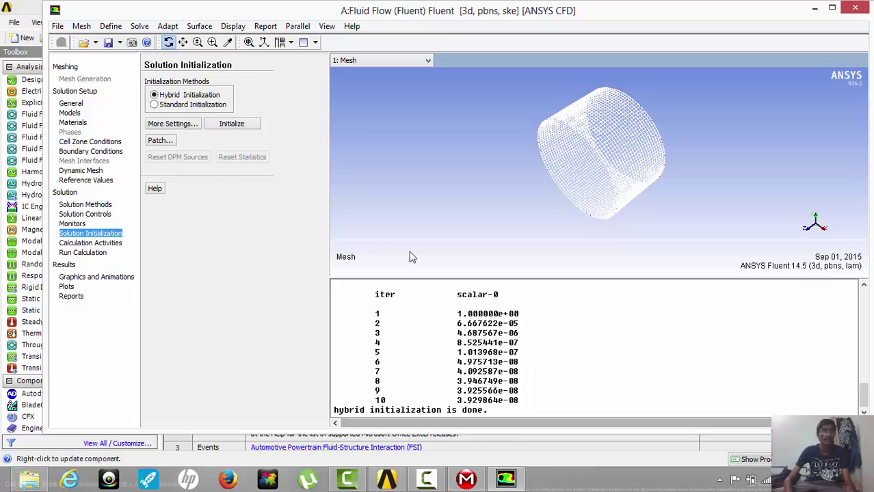
{"action": "left_click", "coordinate": [78, 254]}
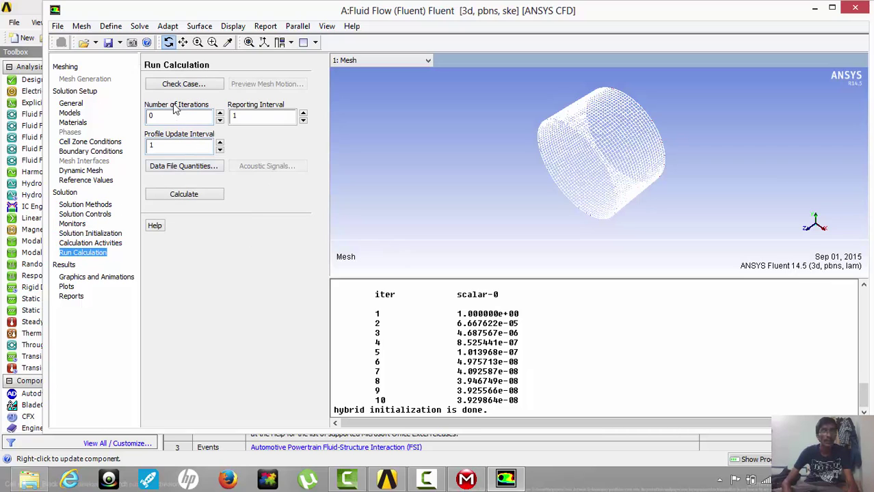
{"action": "left_click_drag", "start_coordinate": [168, 117], "coordinate": [145, 115]}
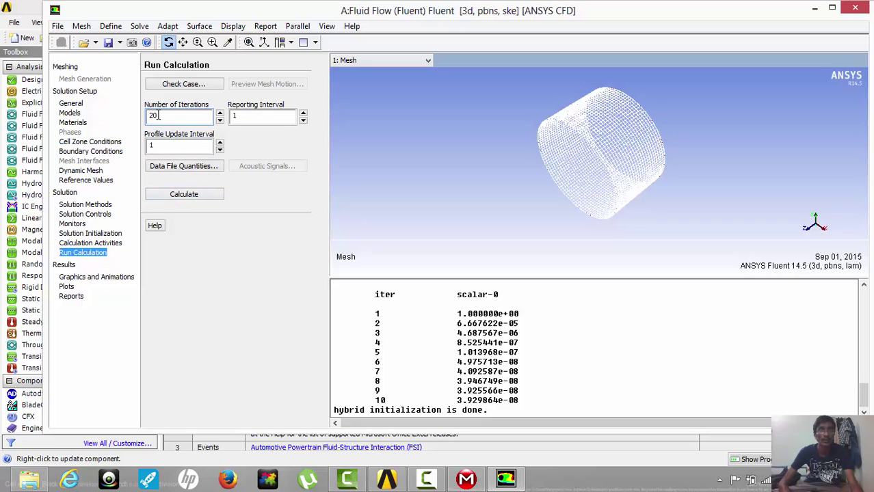
{"action": "left_click", "coordinate": [180, 196]}
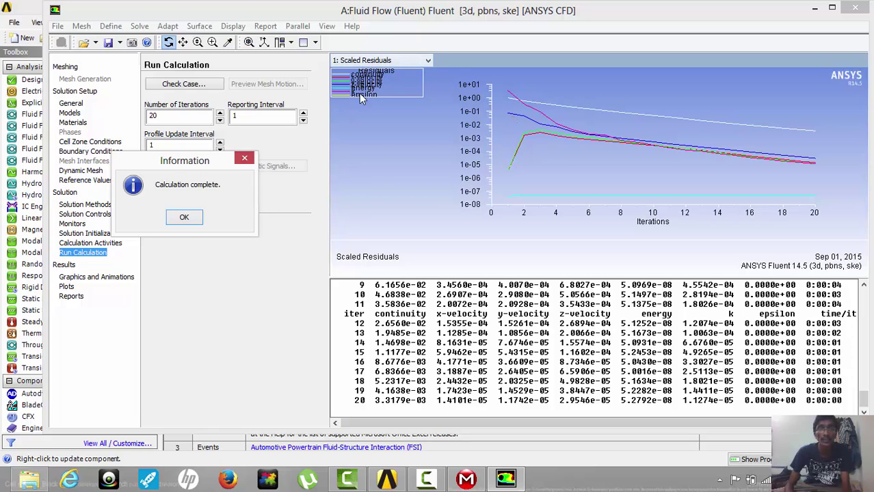
{"action": "left_click", "coordinate": [428, 63]}
{"action": "left_click", "coordinate": [424, 97]}
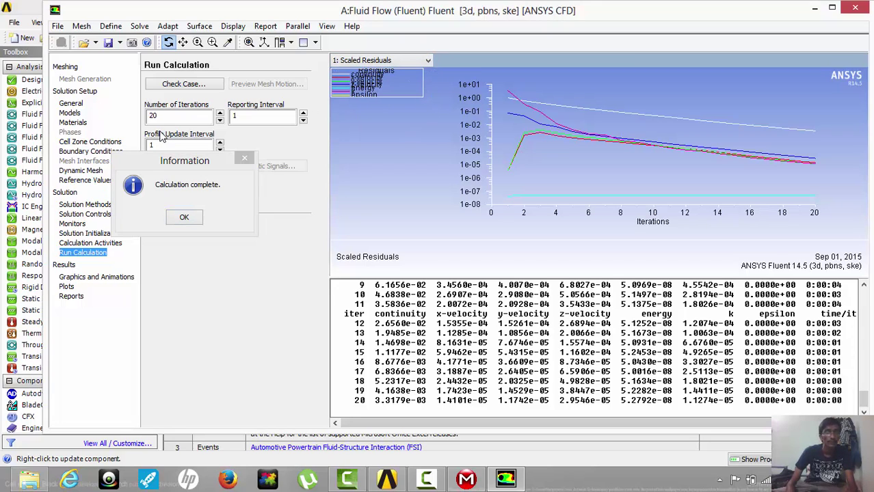
{"action": "left_click", "coordinate": [183, 219]}
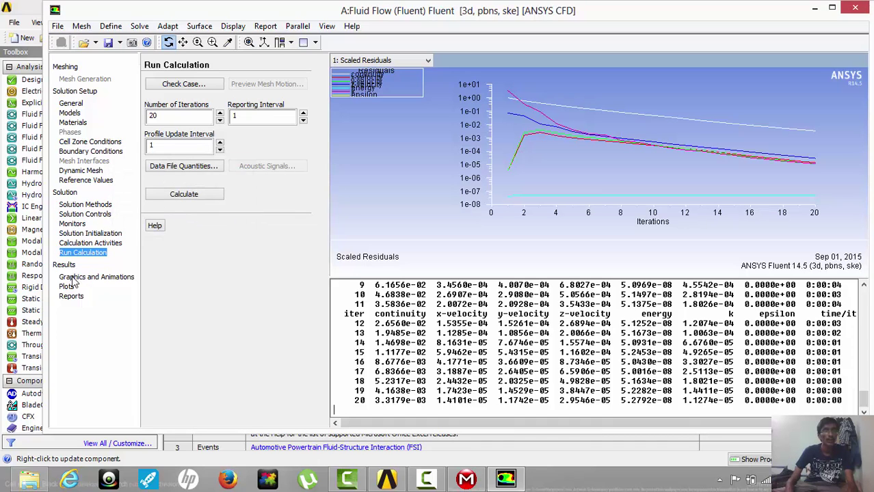
Return to the Workbench project and open the Fluent system's Results for editing in CFD-Post
{"action": "left_click", "coordinate": [813, 8]}
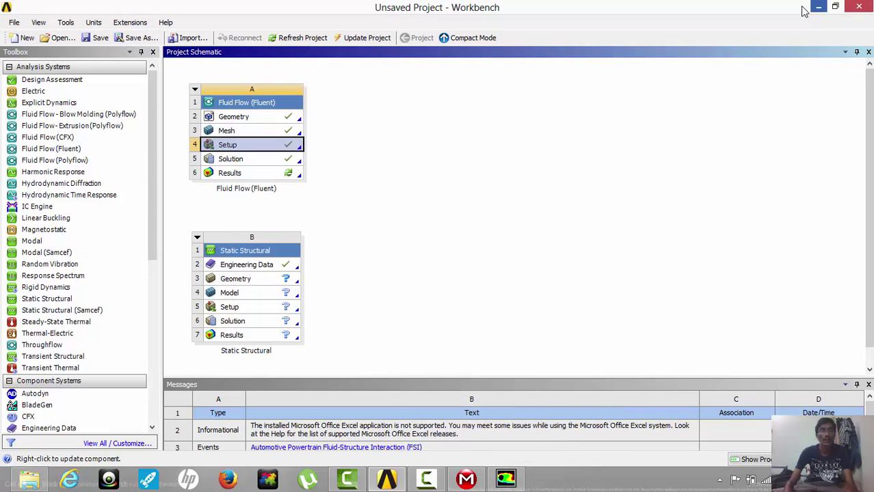
{"action": "left_click", "coordinate": [232, 176]}
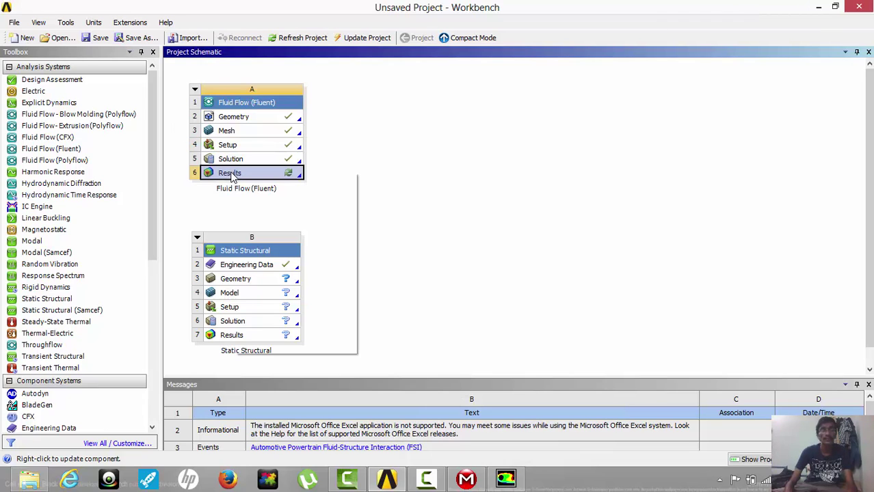
{"action": "right_click", "coordinate": [235, 175]}
{"action": "left_click", "coordinate": [263, 178]}
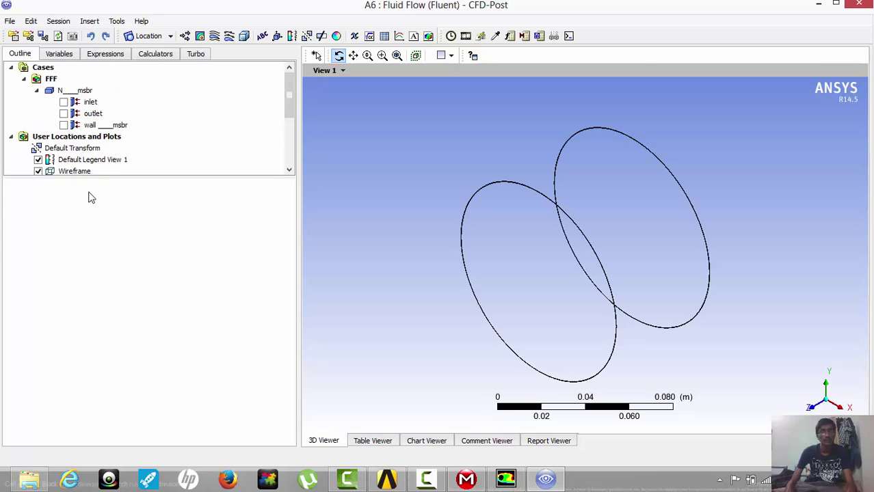
Create a new contour with its default name and display the inlet, outlet and wall ____msbr boundaries
{"action": "left_click", "coordinate": [200, 35]}
{"action": "left_click", "coordinate": [221, 93]}
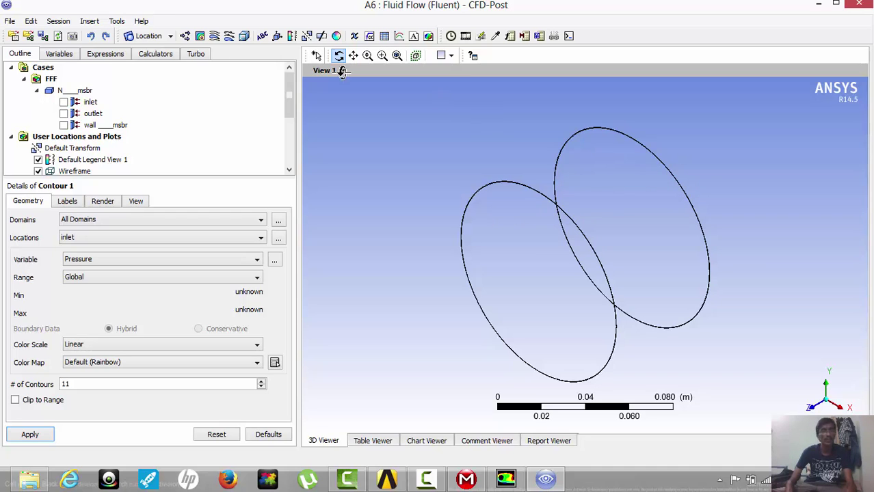
{"action": "left_click", "coordinate": [66, 102]}
{"action": "left_click", "coordinate": [64, 102]}
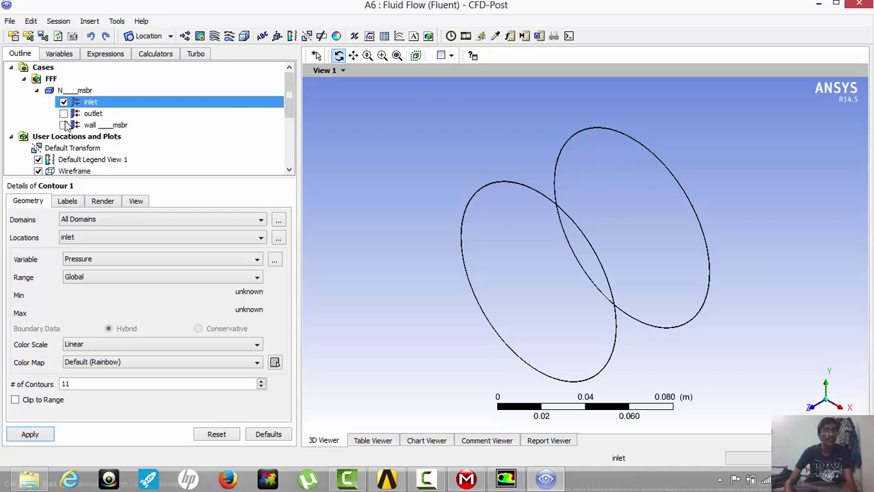
{"action": "left_click", "coordinate": [64, 114]}
{"action": "left_click", "coordinate": [64, 125]}
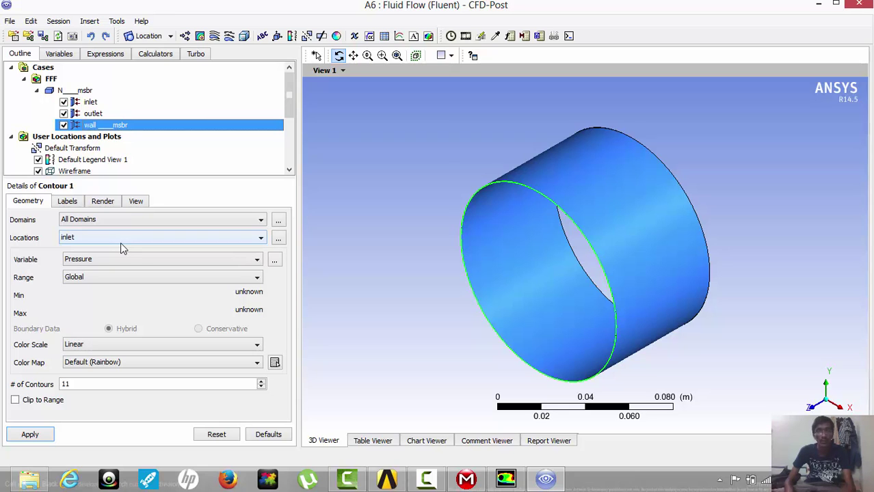
Assign inlet, outlet and wall ____msbr as the contour's locations and plot it with Pressure as the variable
{"action": "left_click", "coordinate": [278, 240]}
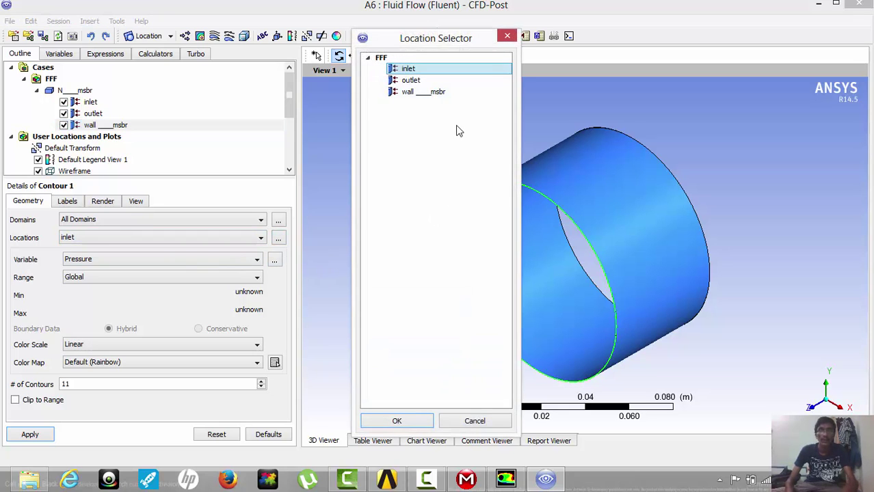
{"action": "left_click", "coordinate": [428, 80], "text": "ctrl"}
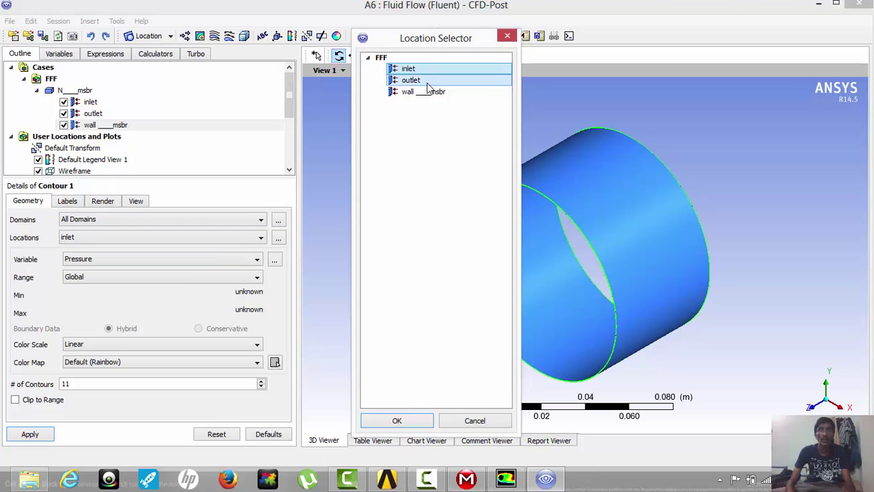
{"action": "left_click", "coordinate": [428, 91], "text": "ctrl"}
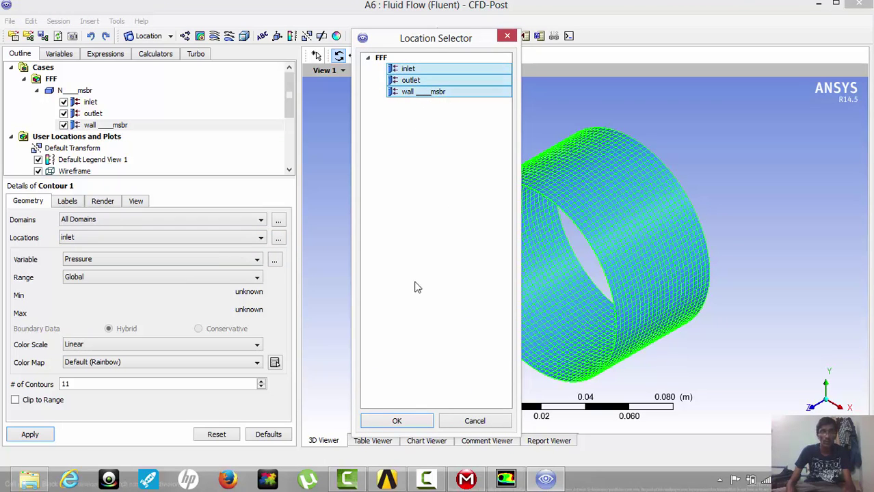
{"action": "left_click", "coordinate": [390, 422]}
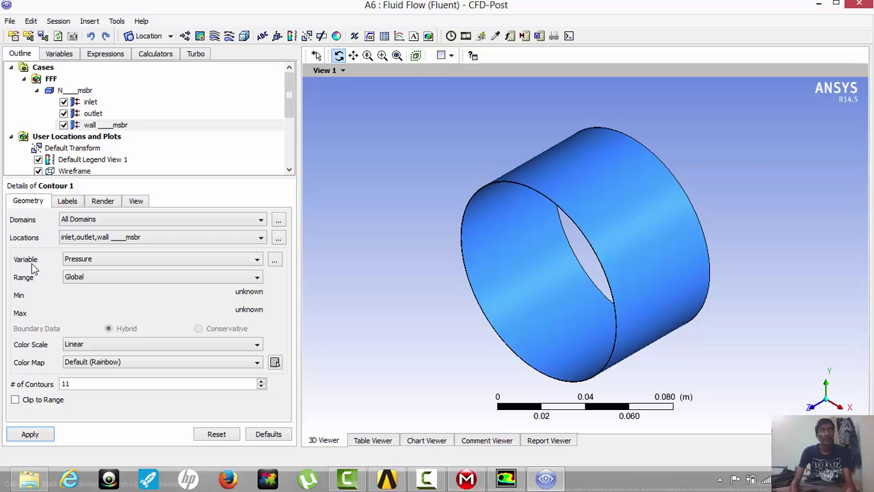
{"action": "left_click", "coordinate": [257, 261]}
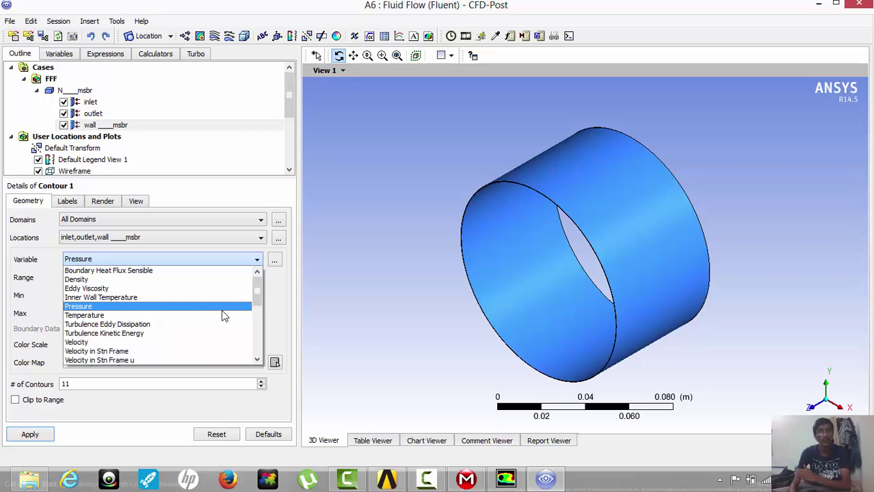
{"action": "left_click", "coordinate": [173, 306]}
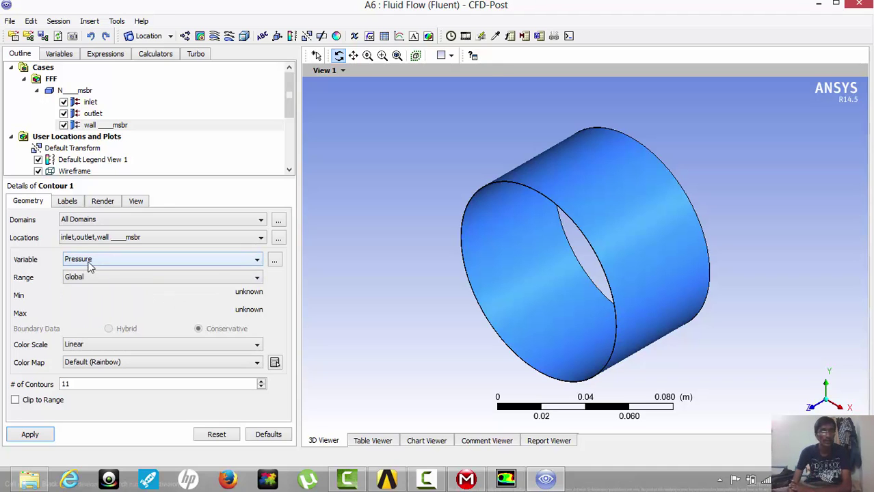
{"action": "left_click", "coordinate": [11, 436]}
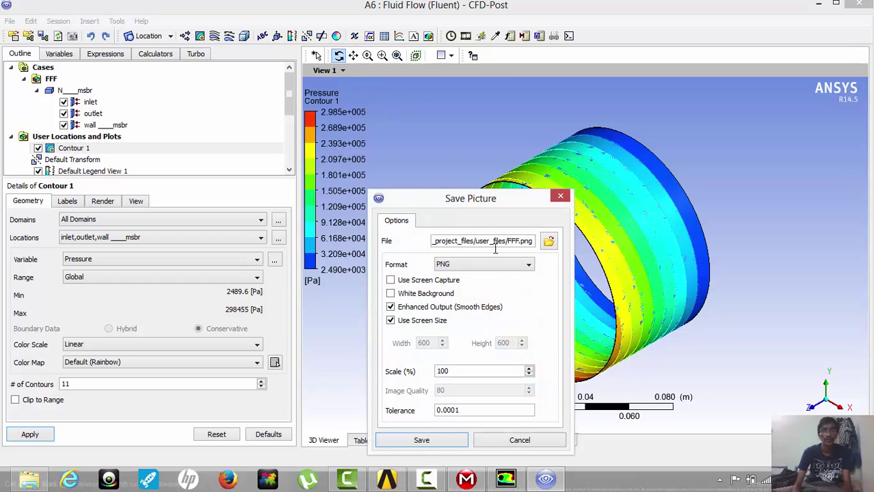
Save a PNG picture of the pressure contour as FFF.png in E:\ANSYS, overwriting the existing file
{"action": "left_click", "coordinate": [550, 242]}
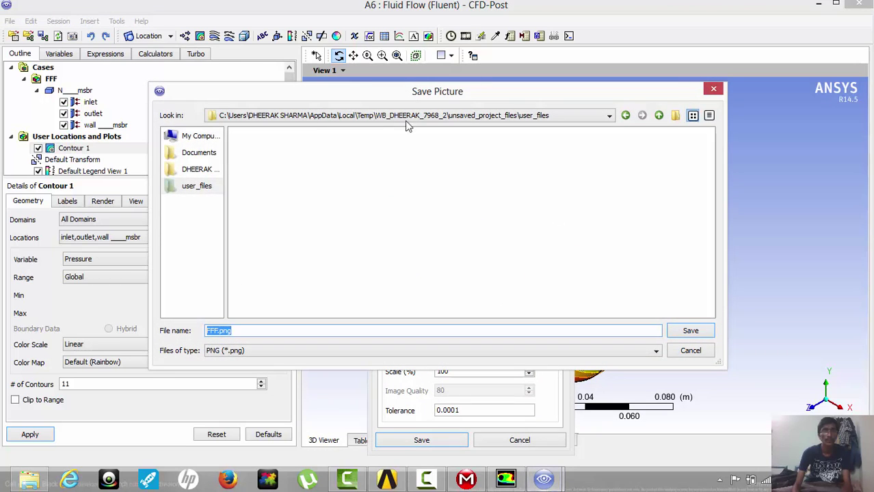
{"action": "left_click", "coordinate": [196, 137]}
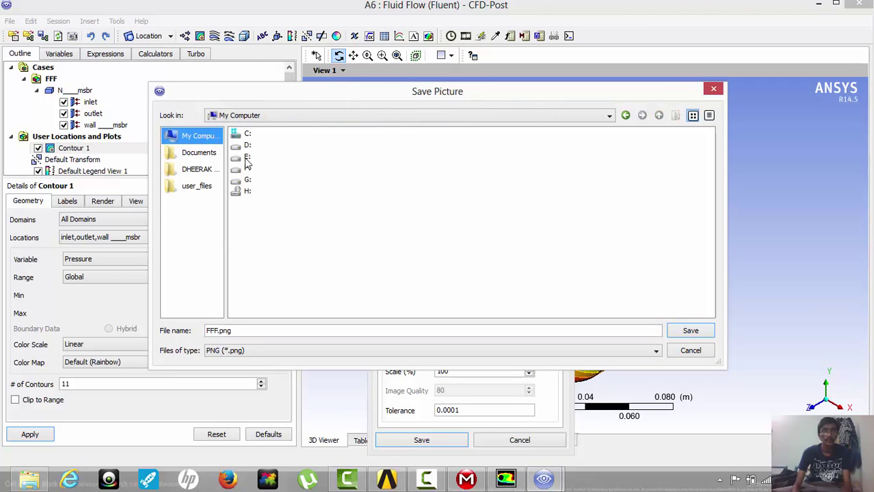
{"action": "double_click", "coordinate": [246, 157]}
{"action": "double_click", "coordinate": [255, 134]}
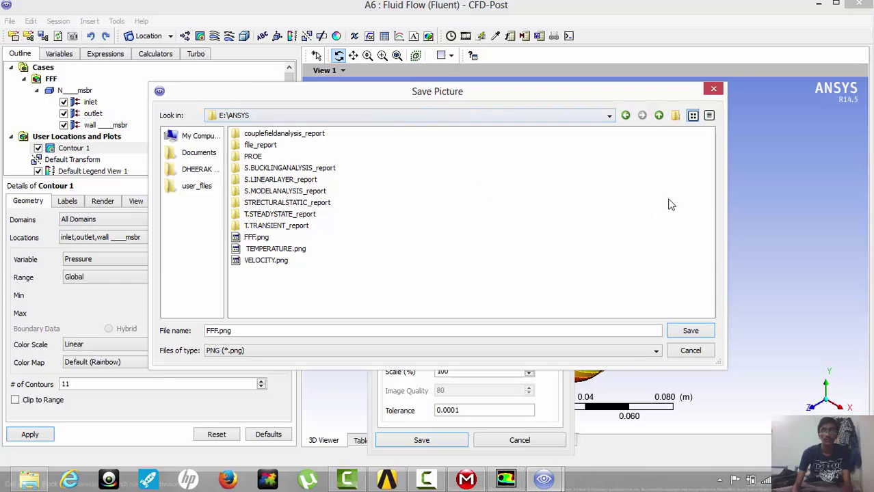
{"action": "left_click", "coordinate": [625, 116]}
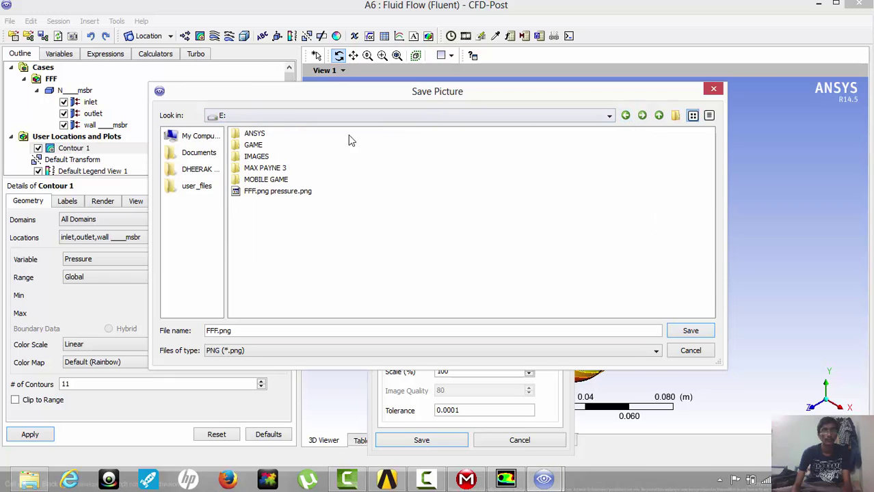
{"action": "left_click", "coordinate": [257, 136]}
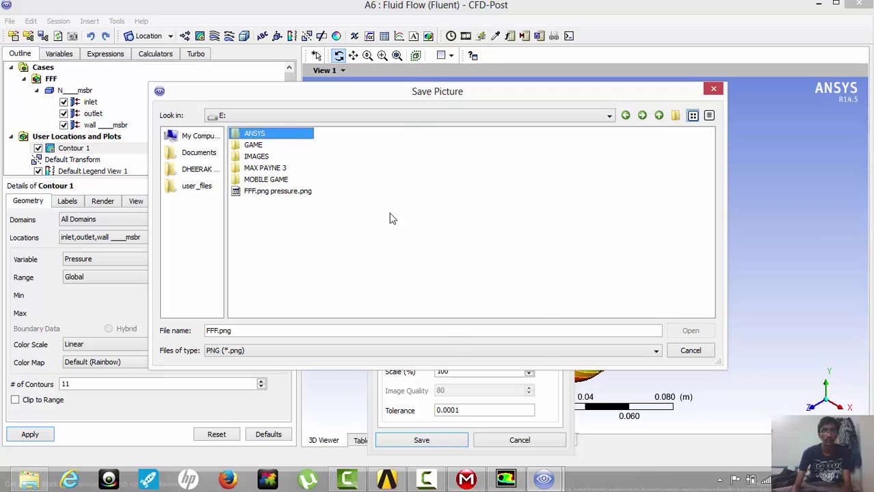
{"action": "double_click", "coordinate": [281, 135]}
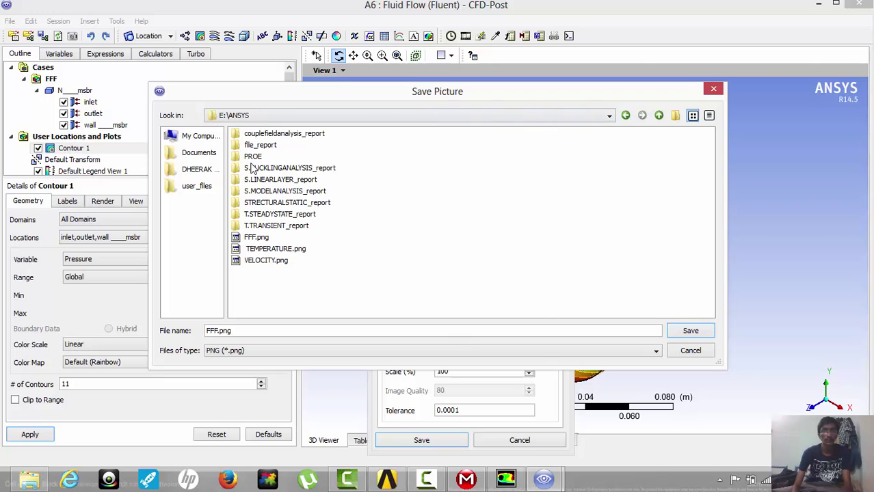
{"action": "left_click", "coordinate": [686, 332]}
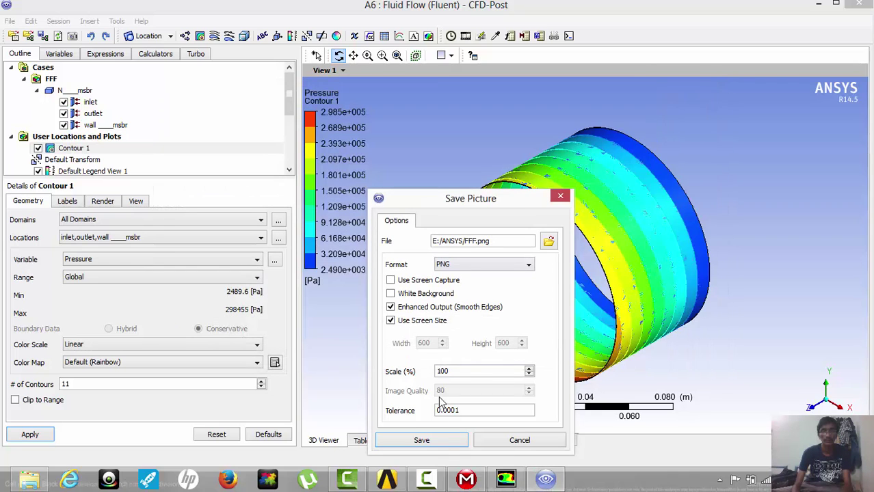
{"action": "left_click", "coordinate": [441, 443]}
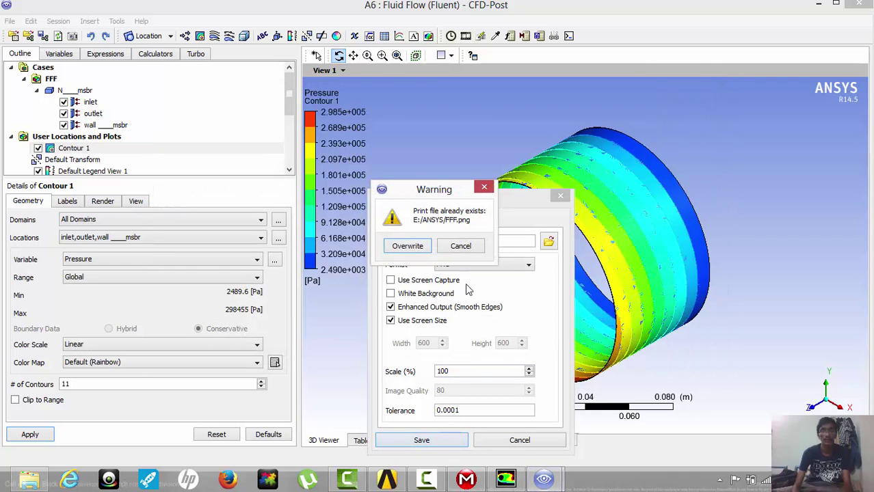
{"action": "left_click", "coordinate": [415, 244]}
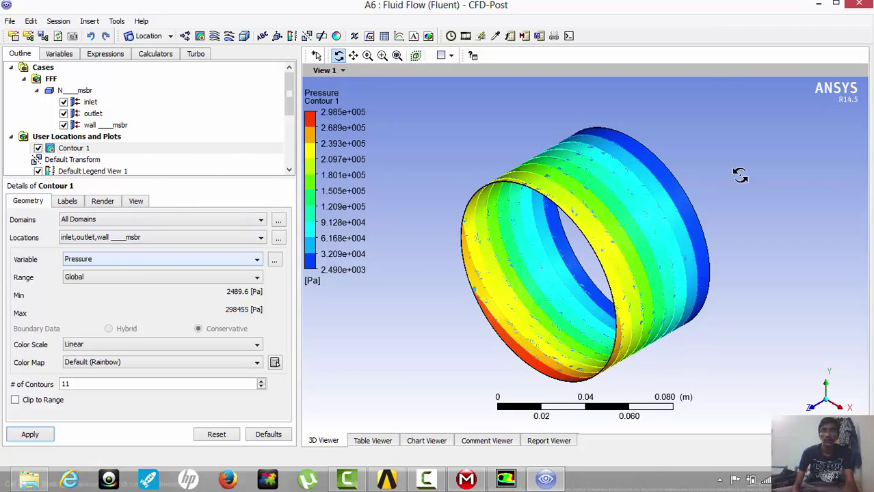
Return to the Workbench project and link the Fluent Geometry and Solution to the Static Structural Geometry and Setup
{"action": "left_click", "coordinate": [819, 5]}
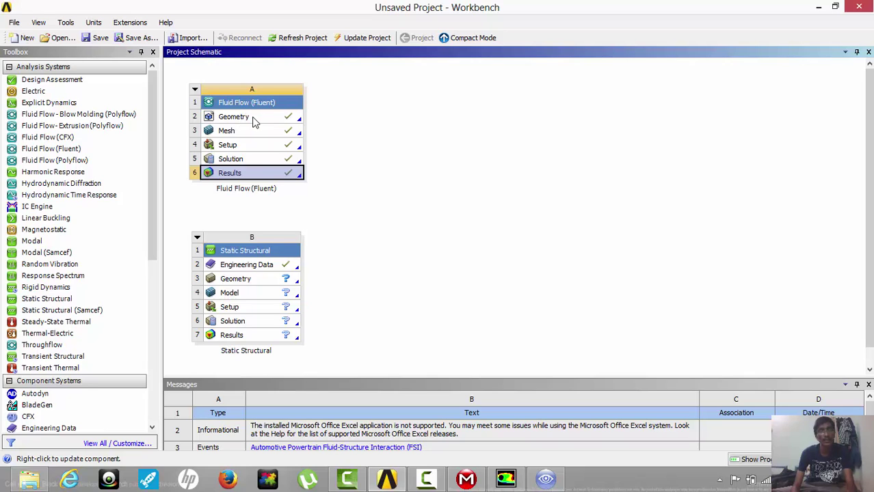
{"action": "left_click_drag", "start_coordinate": [234, 118], "coordinate": [233, 280]}
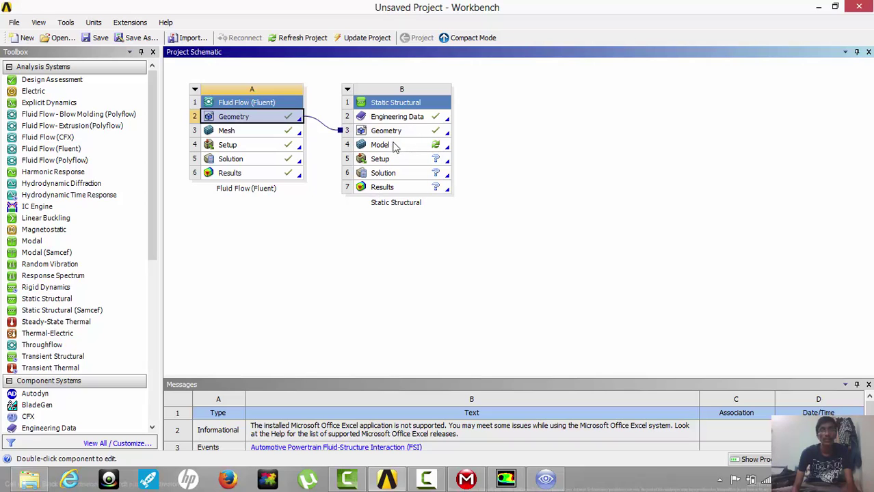
{"action": "left_click", "coordinate": [245, 162]}
{"action": "left_click_drag", "start_coordinate": [246, 162], "coordinate": [364, 158]}
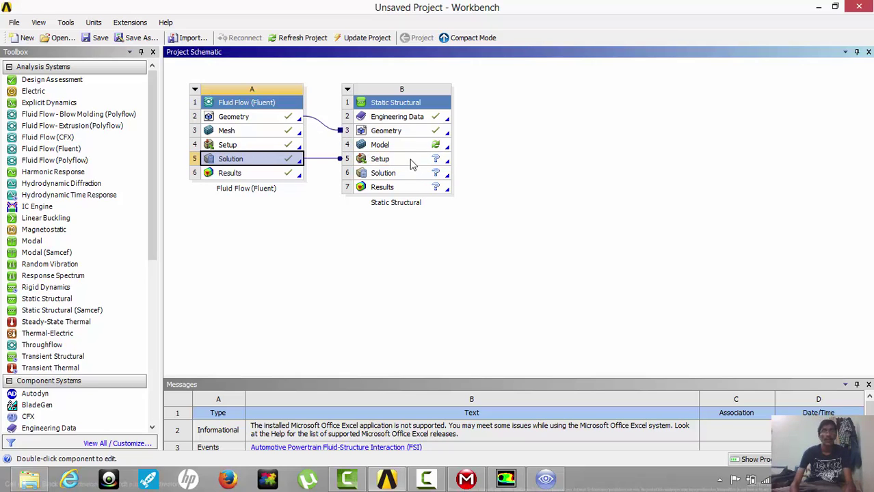
Open the Static Structural system's Engineering Data for editing and rename the Structural Steel material as babbit
{"action": "left_click", "coordinate": [408, 118]}
{"action": "right_click", "coordinate": [408, 116]}
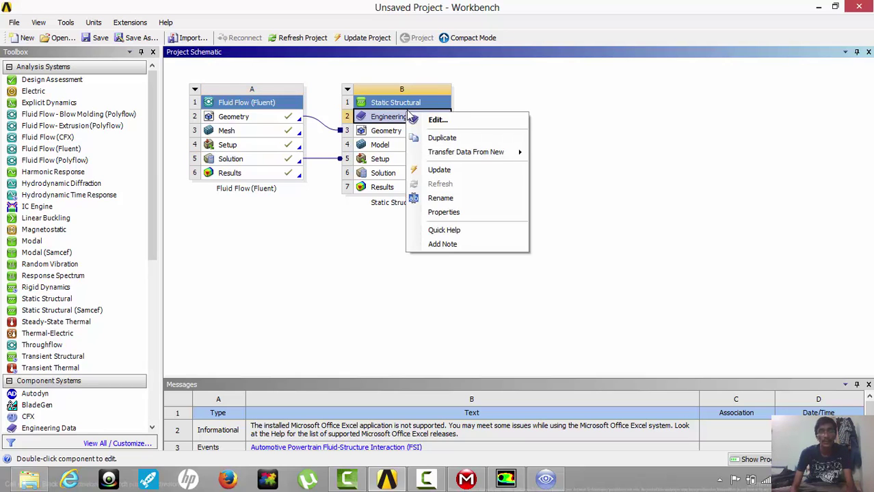
{"action": "left_click", "coordinate": [436, 120]}
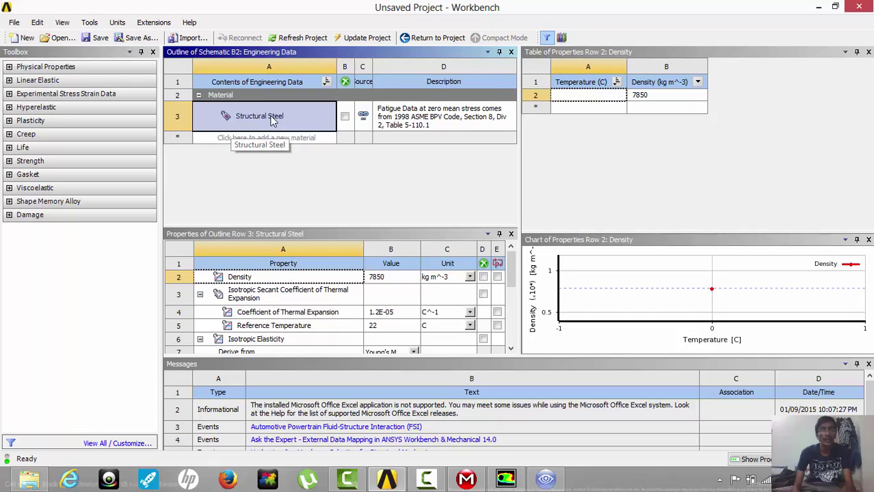
{"action": "double_click", "coordinate": [273, 118]}
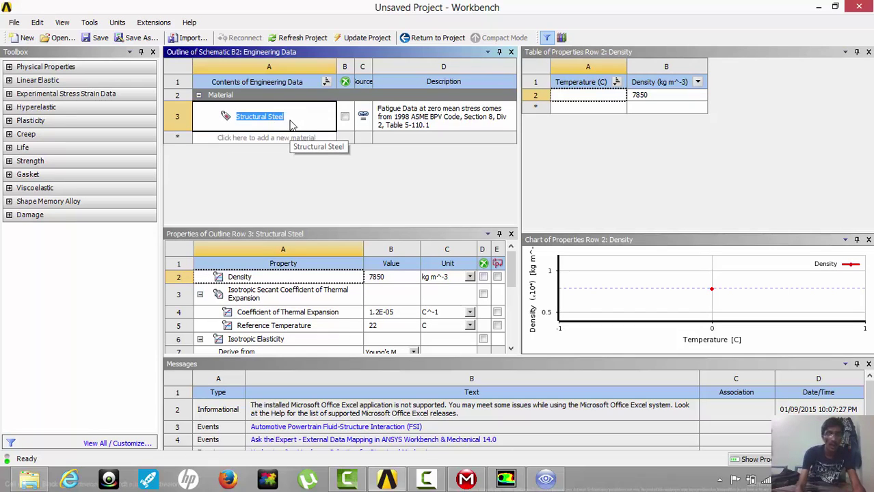
{"action": "type", "text": "babbit"}
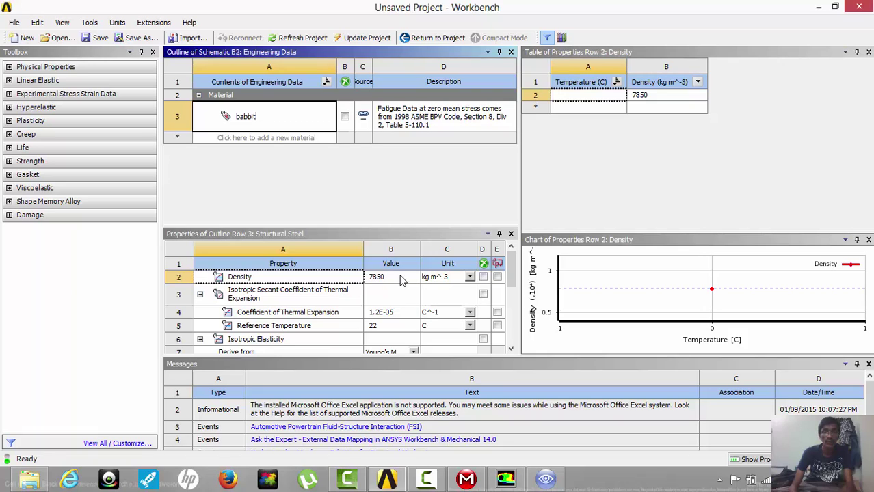
Set the babbit material's density to 7272 kg m^-3
{"action": "left_click", "coordinate": [380, 279]}
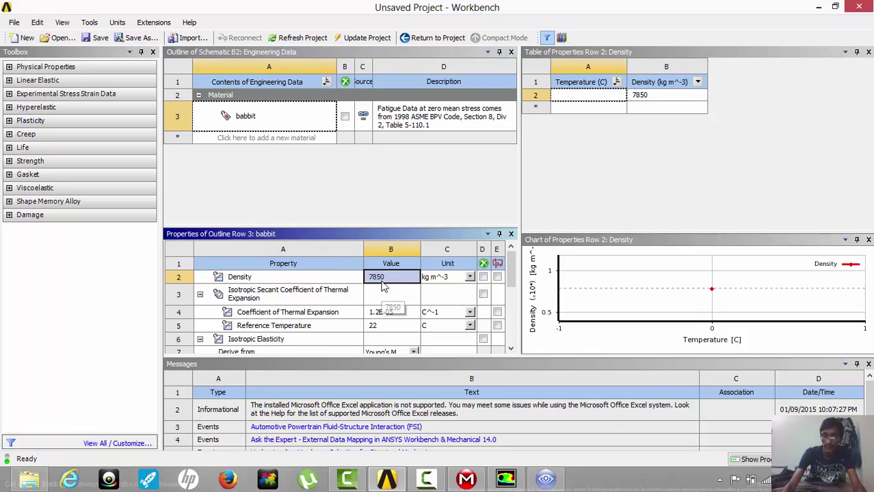
{"action": "type", "text": "7272"}
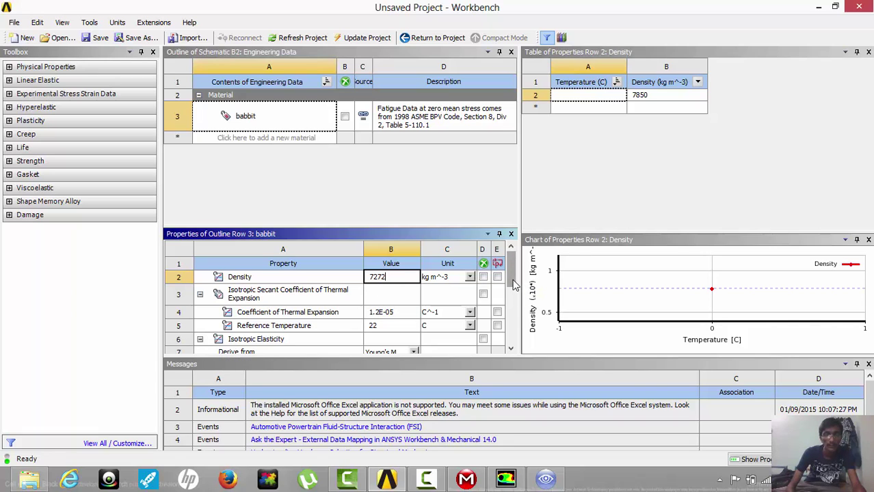
{"action": "key", "text": "Return"}
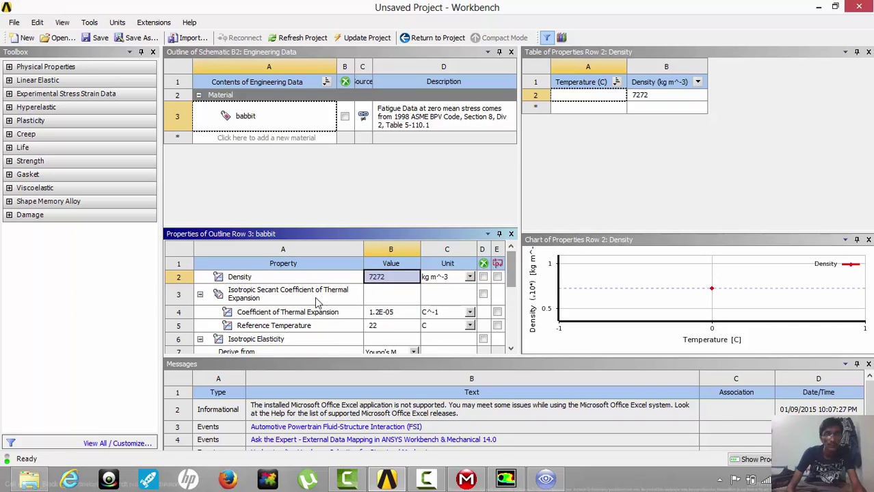
Collapse the thermal expansion properties, and set babbit's Young's Modulus to 50000 Pa and Poisson's Ratio to 0.35
{"action": "left_click", "coordinate": [200, 296]}
{"action": "left_click", "coordinate": [201, 296]}
{"action": "left_click", "coordinate": [200, 296]}
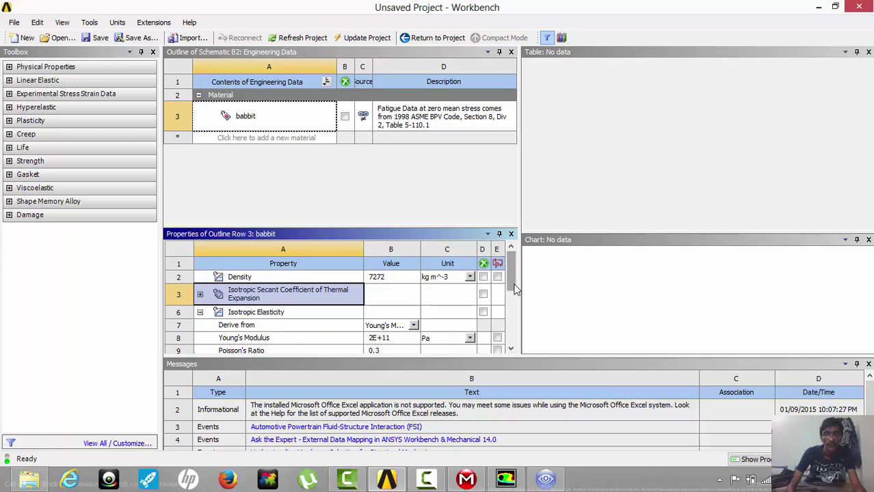
{"action": "left_click_drag", "start_coordinate": [515, 285], "coordinate": [514, 304]}
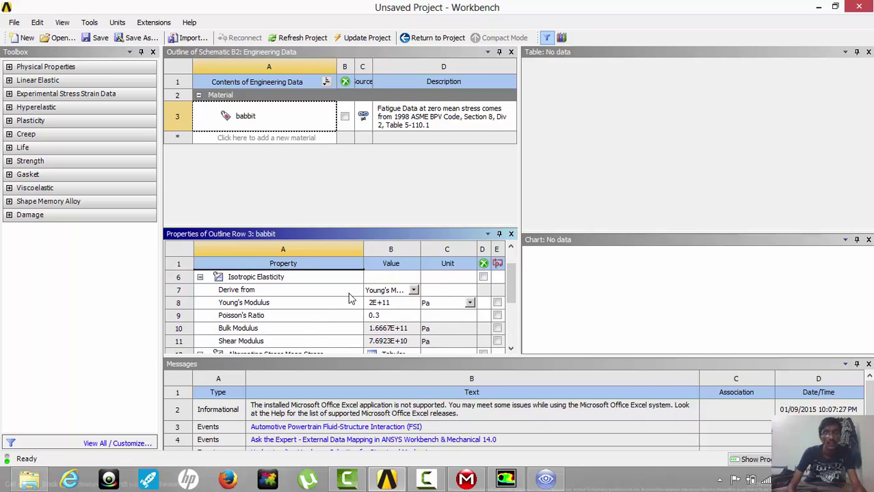
{"action": "left_click", "coordinate": [390, 305]}
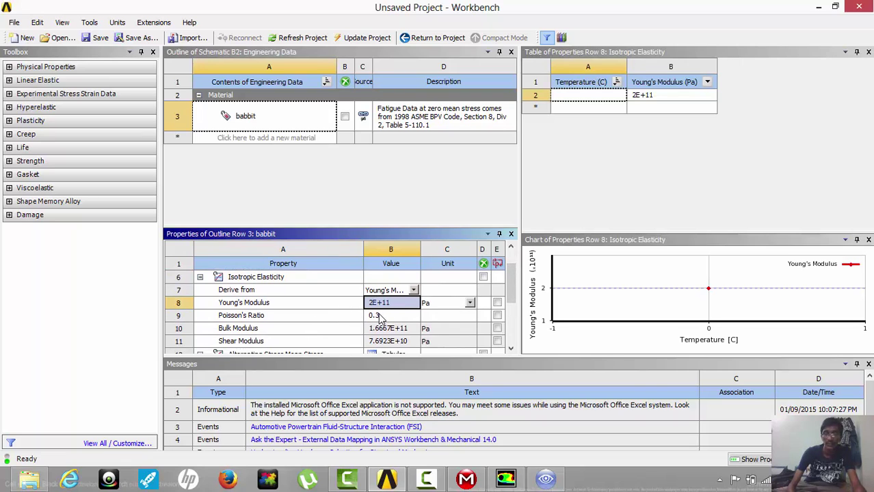
{"action": "type", "text": "50000"}
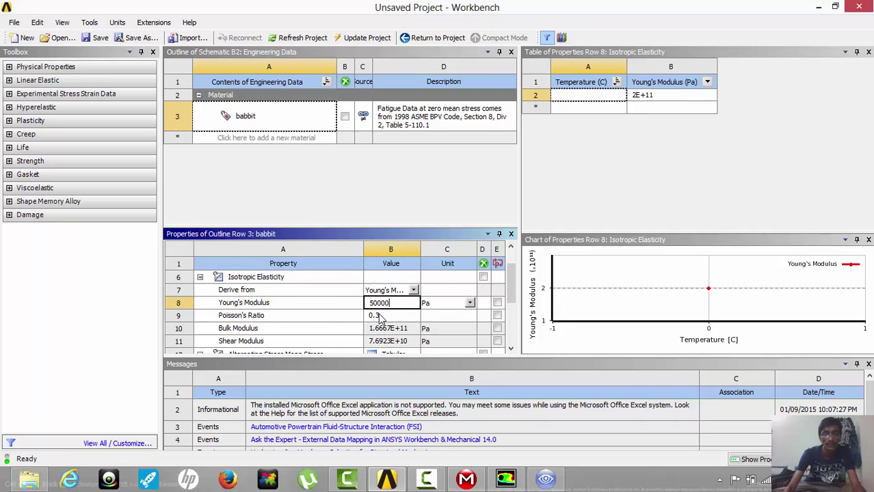
{"action": "key", "text": "Return"}
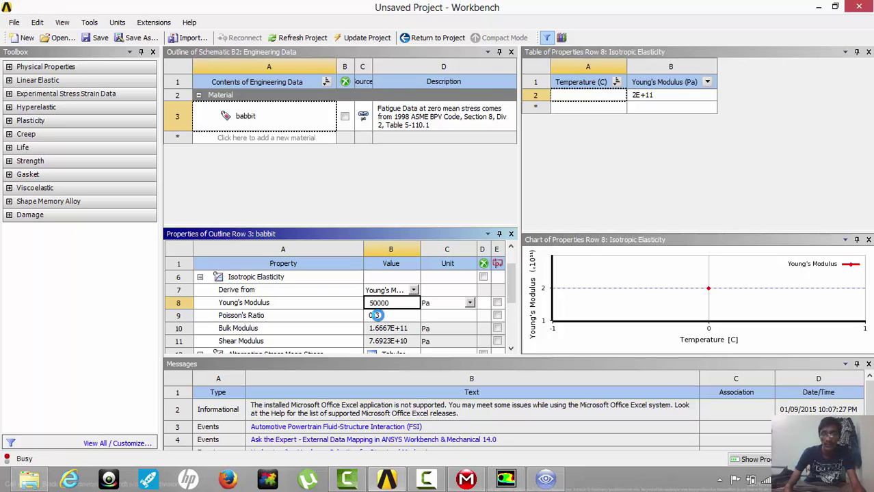
{"action": "left_click", "coordinate": [376, 315]}
{"action": "type", "text": "0.35"}
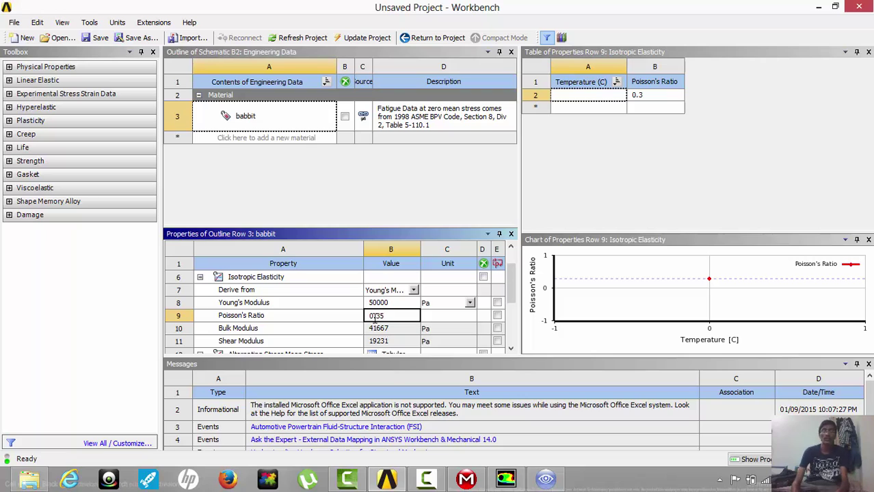
Update the project and open the Static Structural system's Model for editing from the project schematic
{"action": "left_click", "coordinate": [362, 37]}
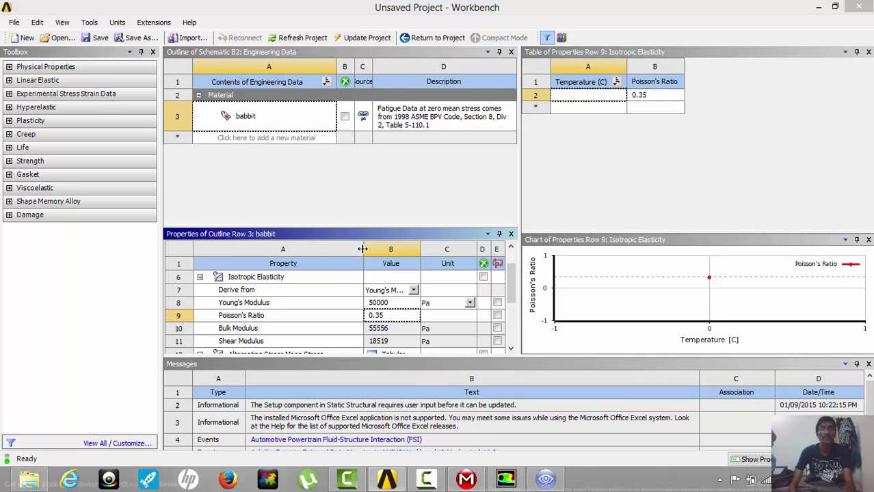
{"action": "left_click", "coordinate": [441, 39]}
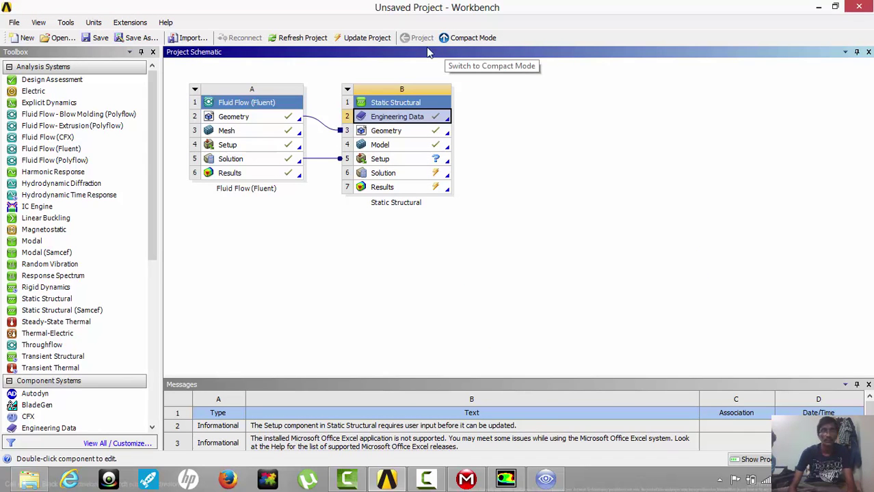
{"action": "left_click", "coordinate": [389, 150]}
{"action": "right_click", "coordinate": [388, 147]}
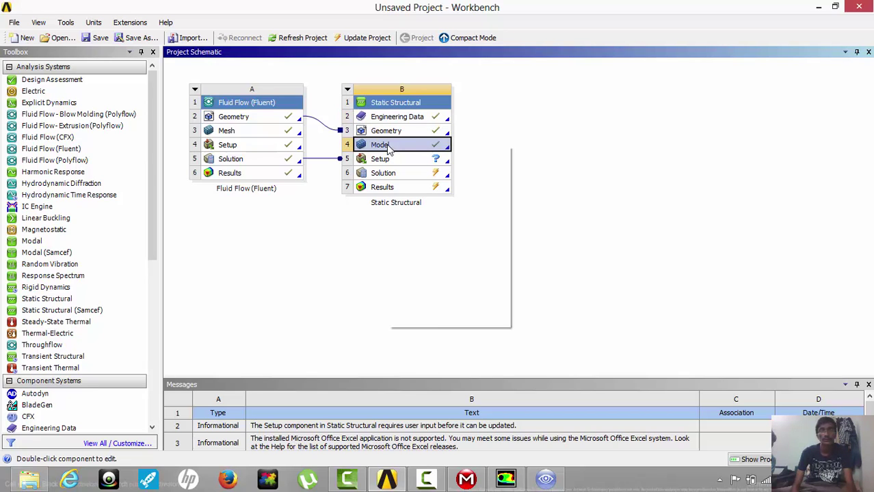
{"action": "left_click", "coordinate": [417, 152]}
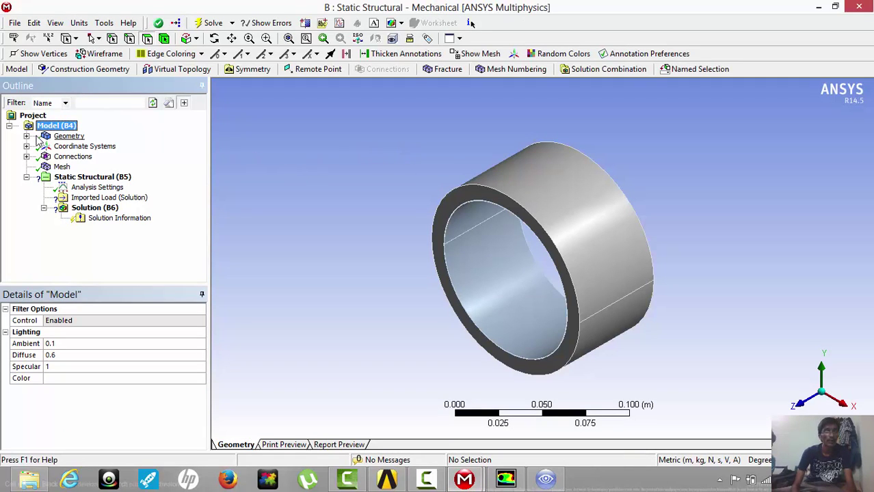
Suppress the second MSBR body, the inner one, under the model's Geometry
{"action": "left_click", "coordinate": [27, 136]}
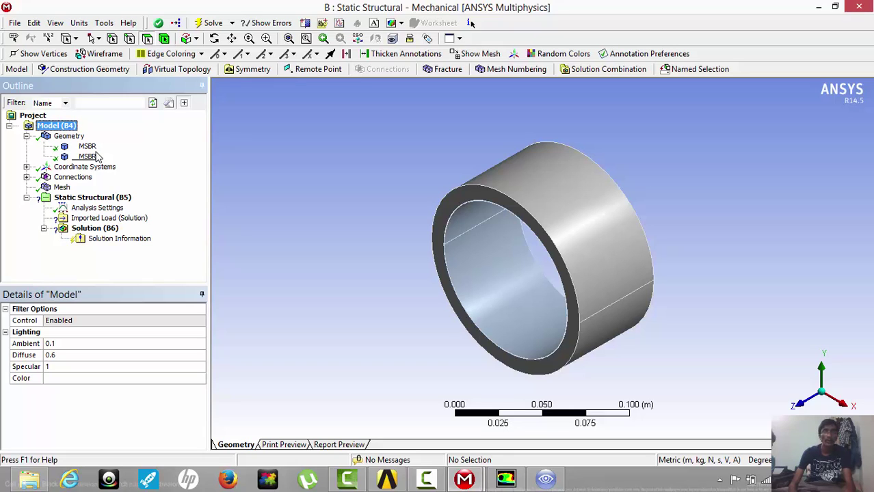
{"action": "left_click", "coordinate": [87, 157]}
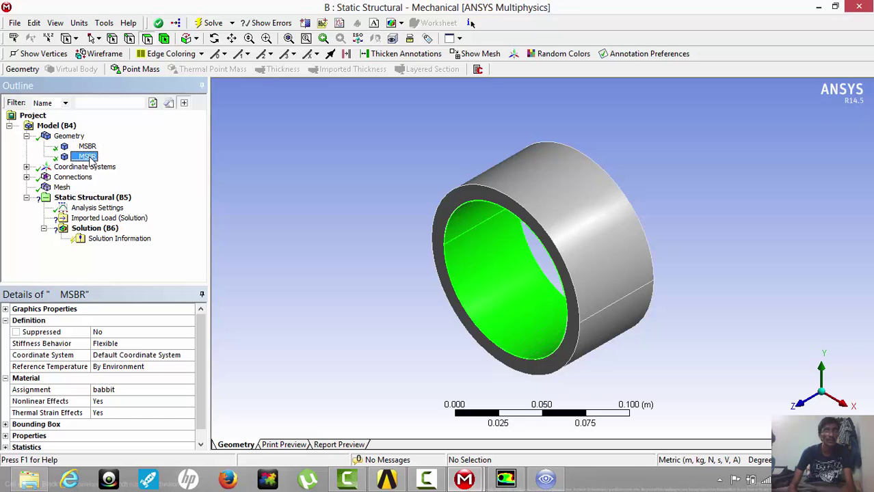
{"action": "right_click", "coordinate": [85, 160]}
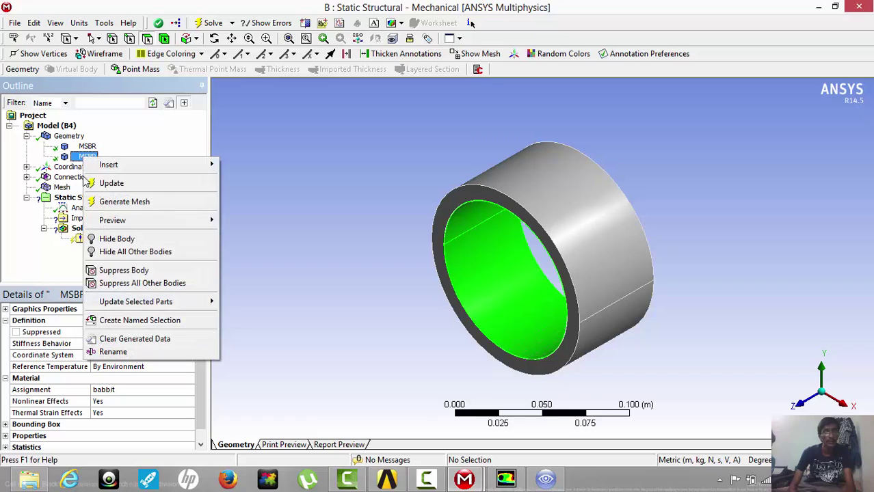
{"action": "left_click", "coordinate": [109, 271]}
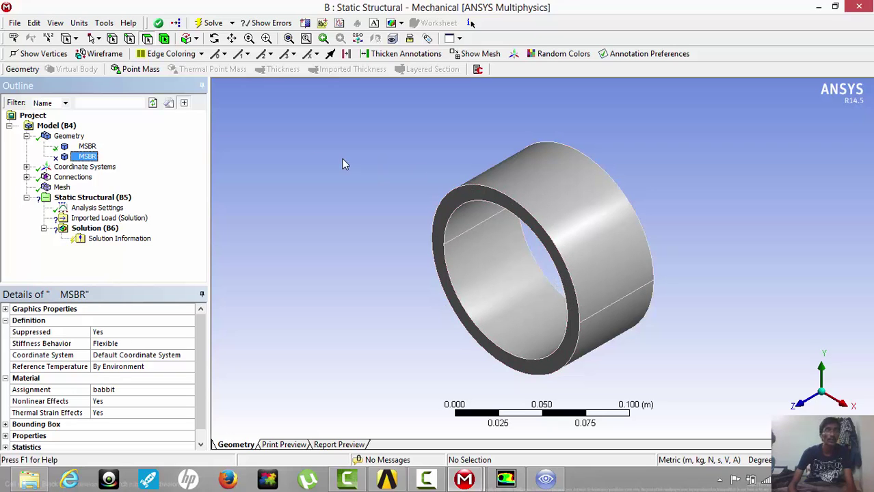
Set the mesh sizing's Relevance Center to Fine and generate the mesh
{"action": "left_click", "coordinate": [62, 187]}
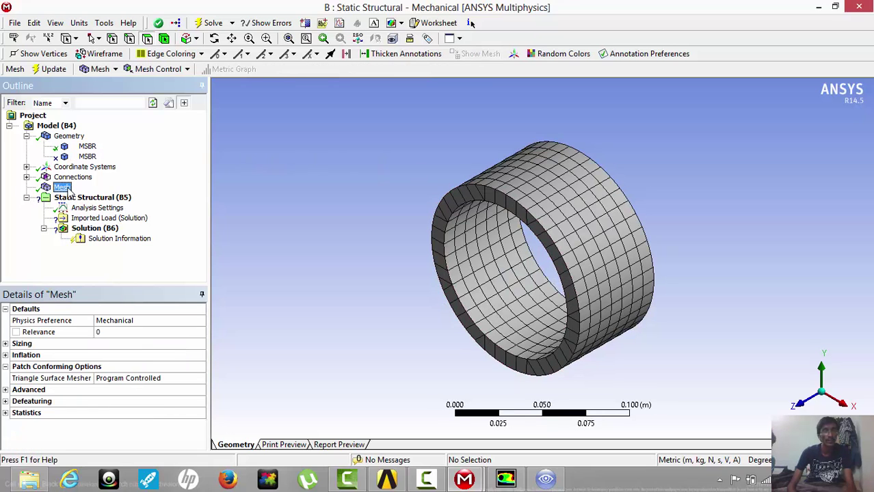
{"action": "double_click", "coordinate": [28, 345]}
{"action": "left_click", "coordinate": [185, 369]}
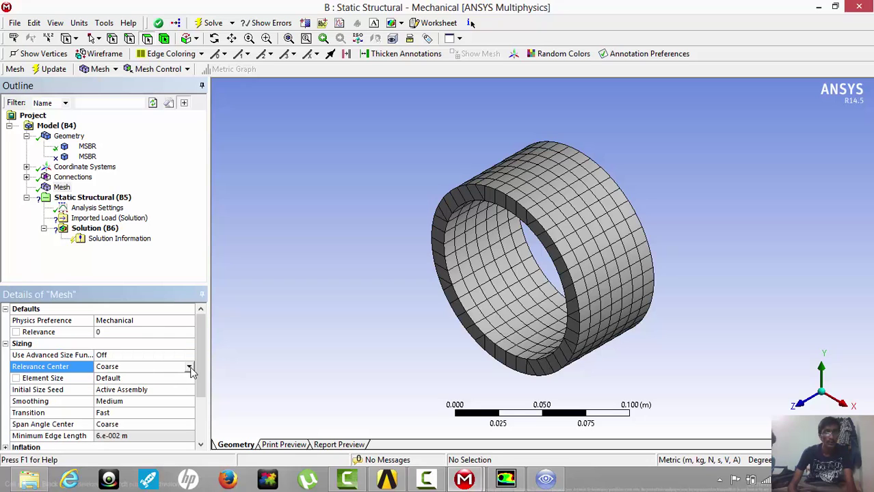
{"action": "left_click", "coordinate": [189, 367]}
{"action": "left_click", "coordinate": [175, 389]}
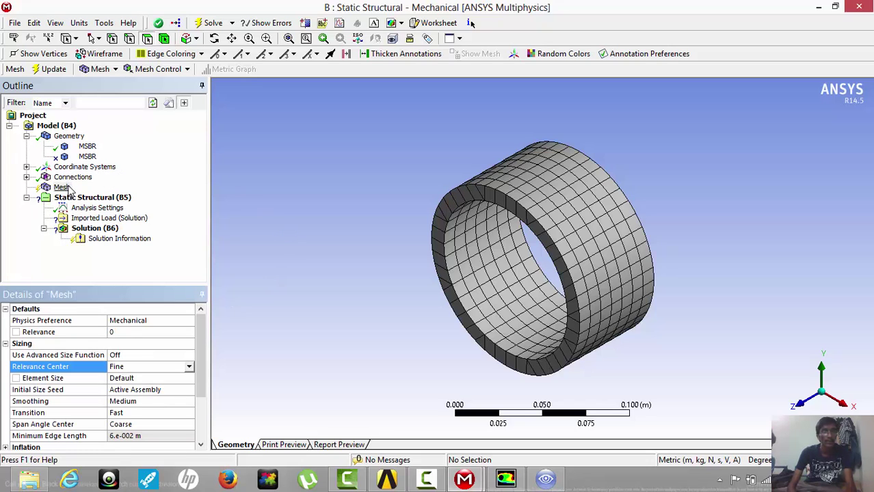
{"action": "left_click", "coordinate": [62, 187]}
{"action": "right_click", "coordinate": [68, 191]}
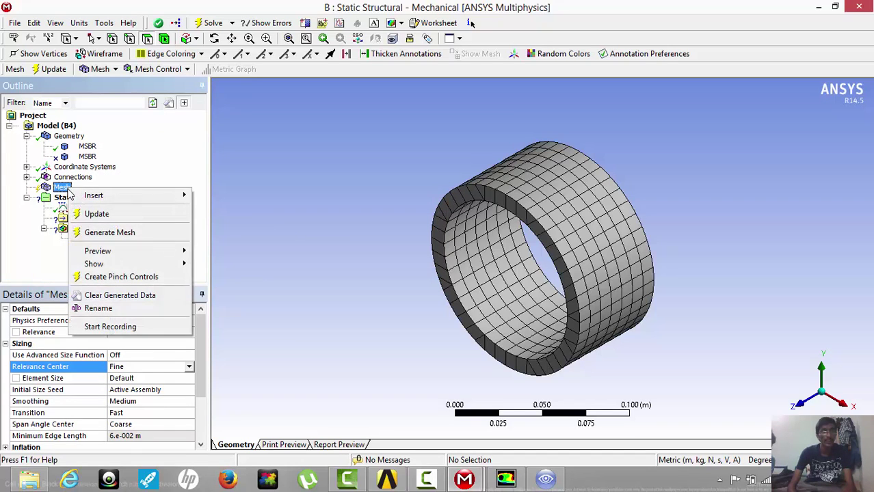
{"action": "left_click", "coordinate": [88, 234]}
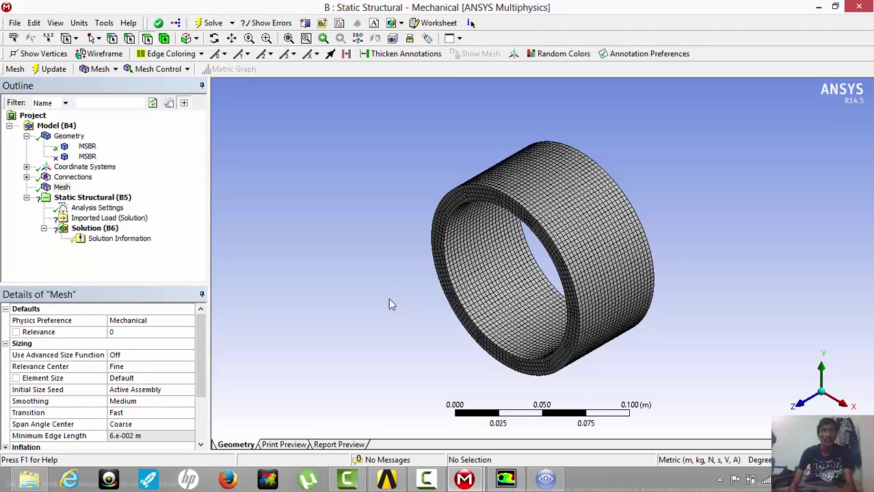
Create a named selection called inlet from the ring's front annular end face
{"action": "scroll", "coordinate": [509, 314], "scroll_direction": "up", "scroll_amount": 3}
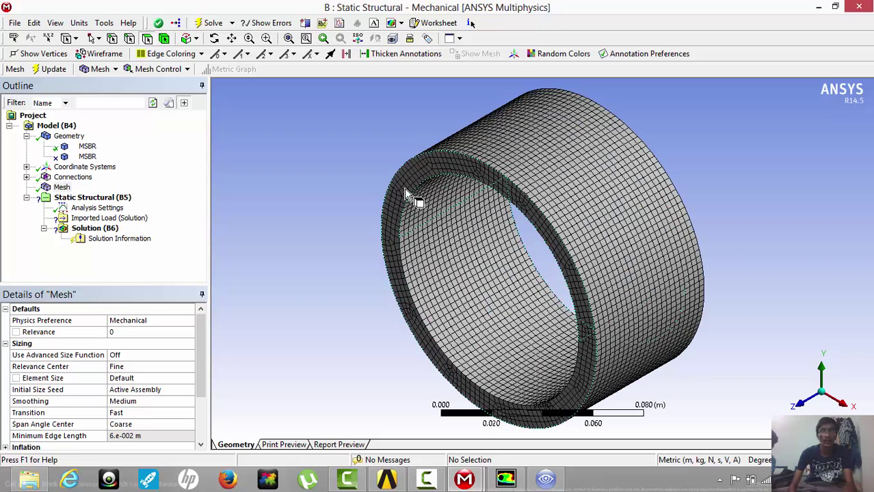
{"action": "left_click", "coordinate": [405, 190]}
{"action": "right_click", "coordinate": [405, 189]}
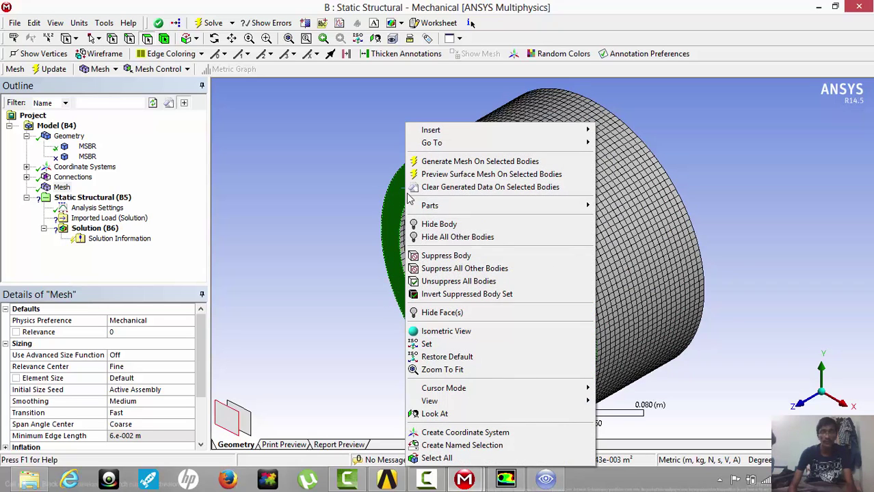
{"action": "left_click", "coordinate": [447, 445]}
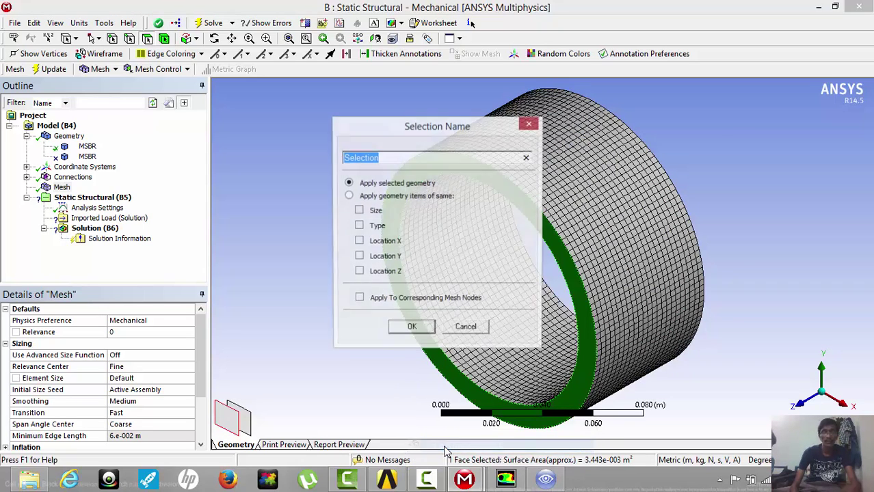
{"action": "type", "text": "inlet"}
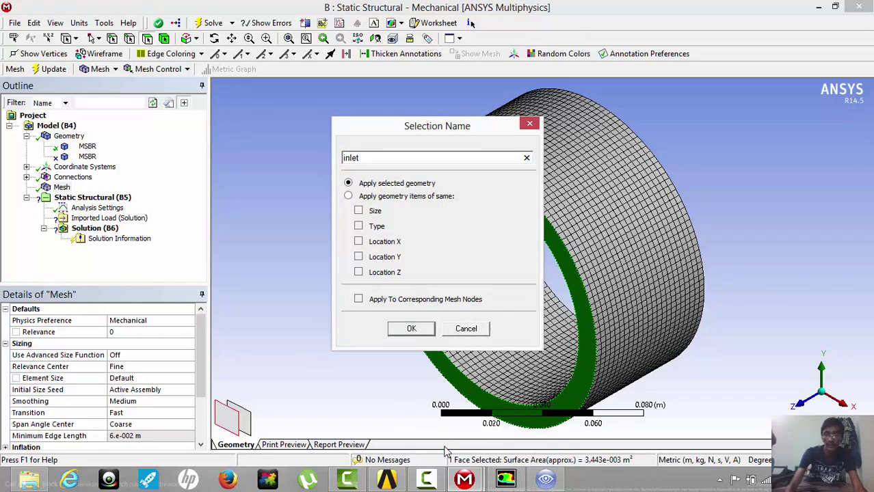
{"action": "key", "text": "Return"}
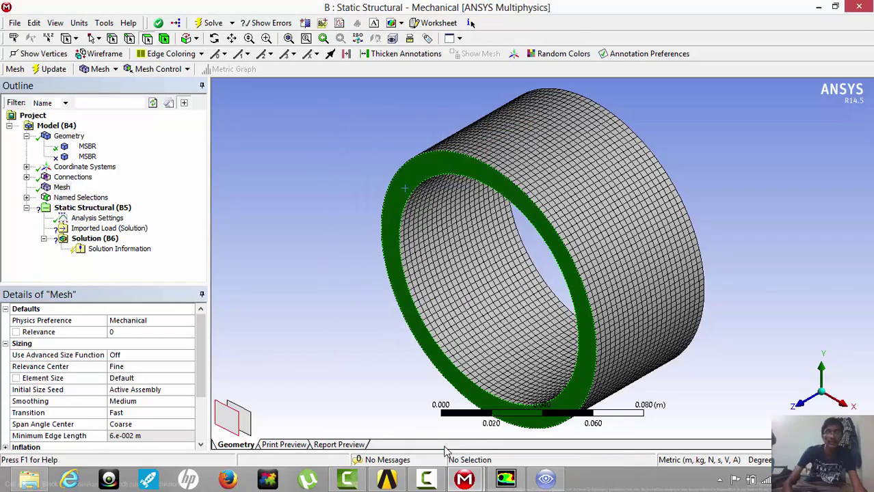
Create a named selection called outlet from the annular end face opposite the inlet, and clear the face selection
{"action": "middle_click_drag", "start_coordinate": [619, 369], "coordinate": [519, 280]}
{"action": "left_click", "coordinate": [506, 261]}
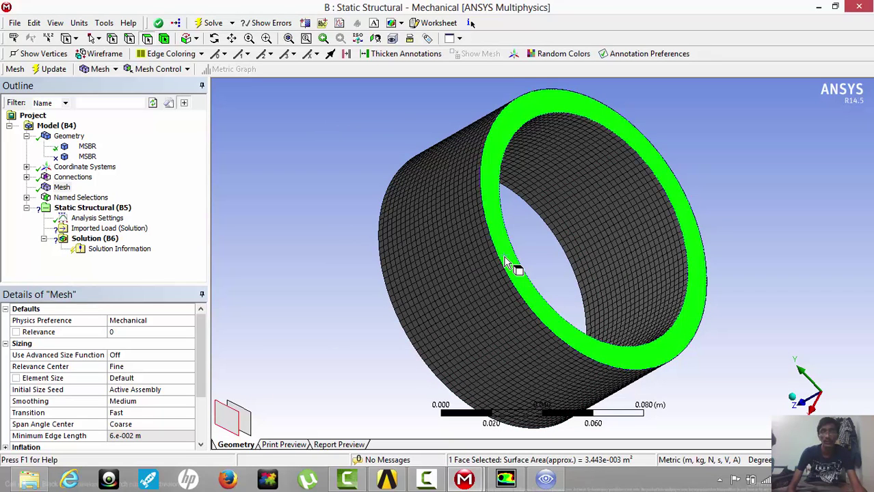
{"action": "right_click", "coordinate": [504, 261]}
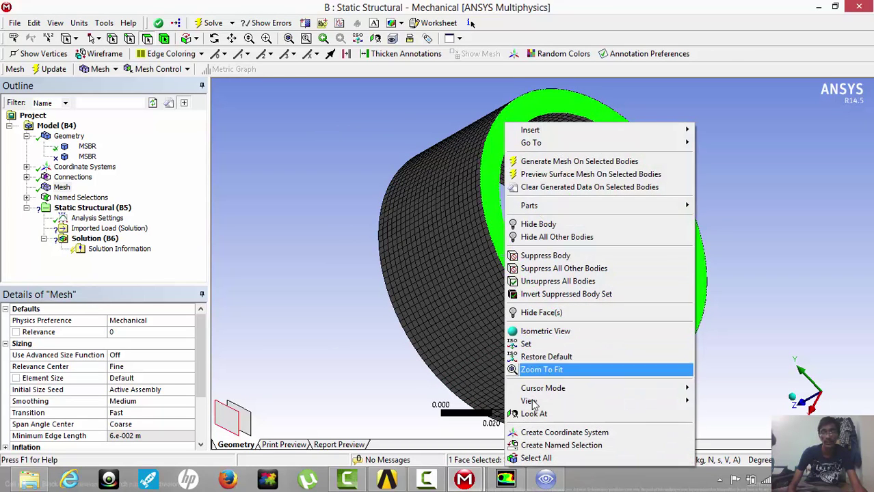
{"action": "left_click", "coordinate": [537, 445]}
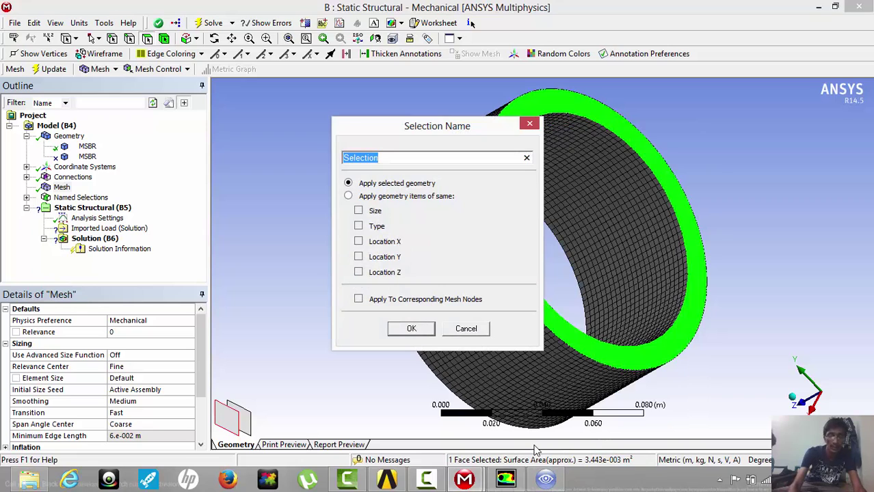
{"action": "type", "text": "outl"}
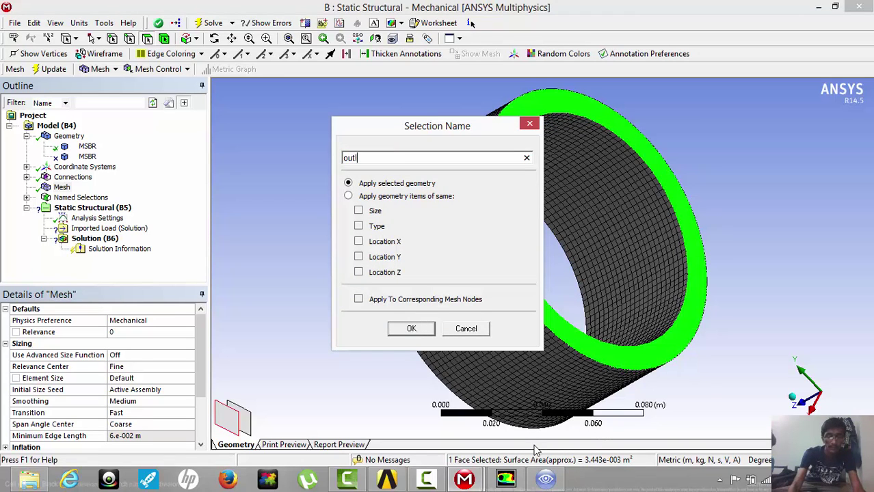
{"action": "type", "text": "et"}
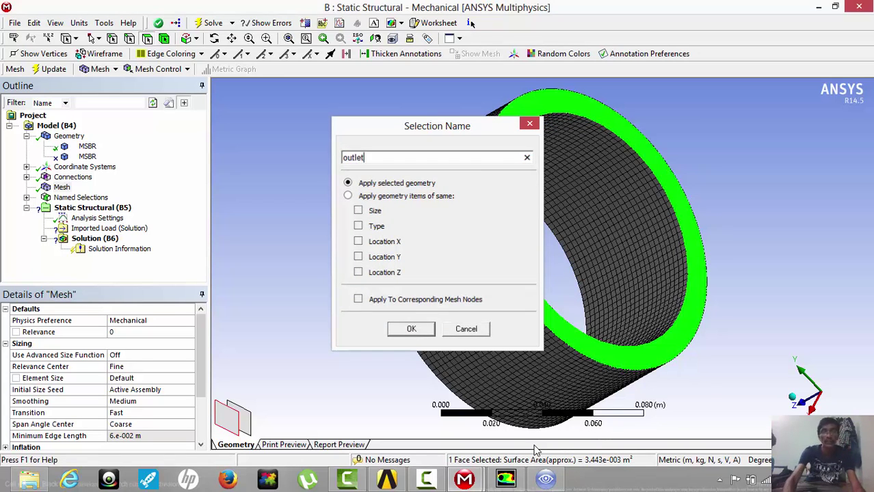
{"action": "key", "text": "Return"}
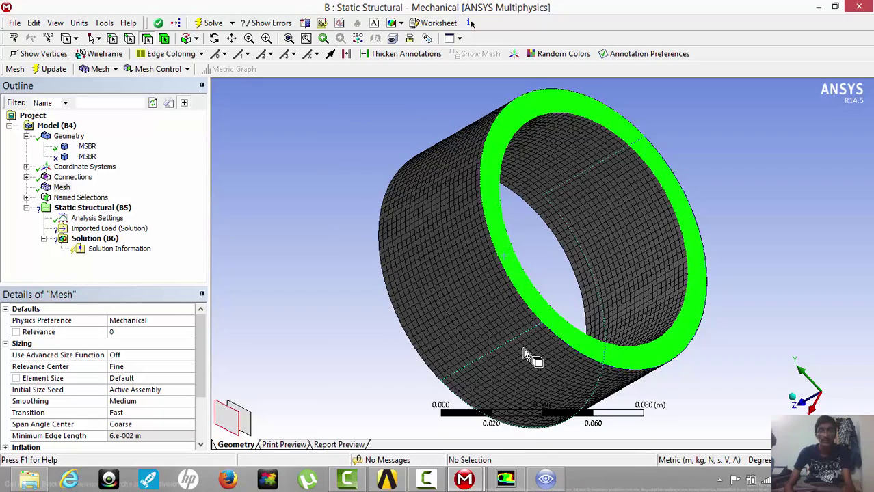
{"action": "left_click", "coordinate": [370, 300]}
{"action": "scroll", "coordinate": [434, 315], "scroll_direction": "up", "scroll_amount": 2}
{"action": "scroll", "coordinate": [433, 315], "scroll_direction": "down", "scroll_amount": 1}
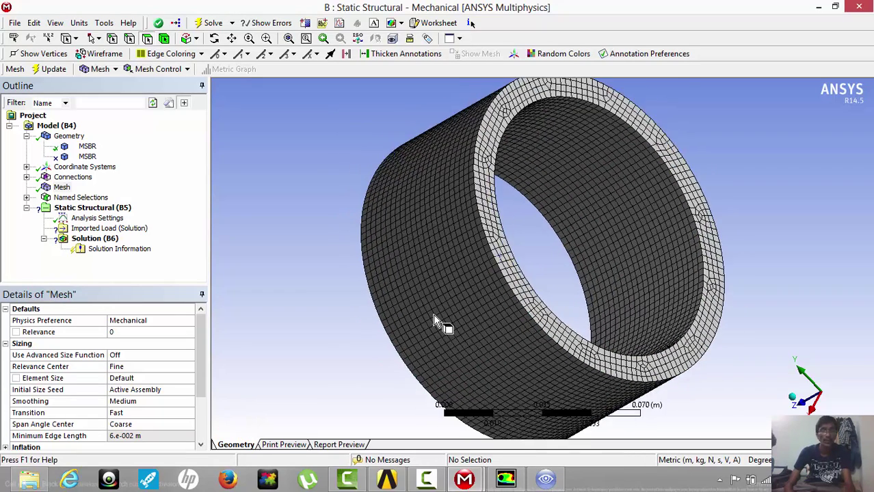
{"action": "scroll", "coordinate": [433, 322], "scroll_direction": "down", "scroll_amount": 2}
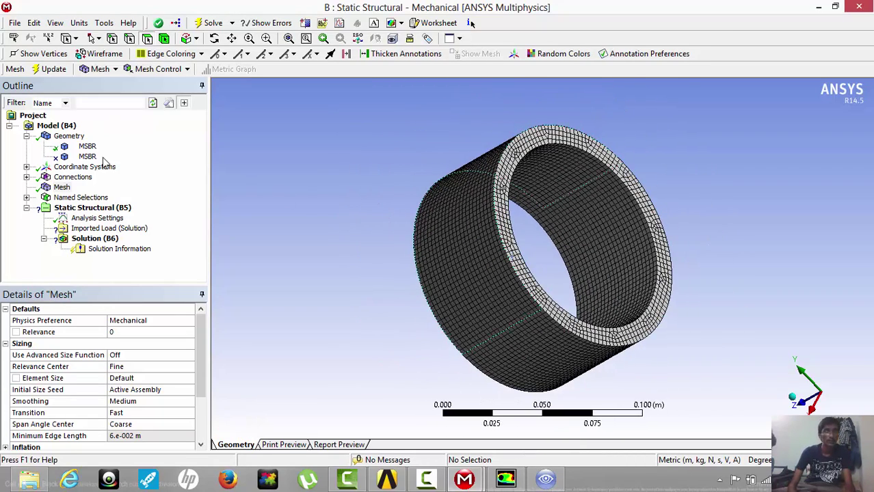
Insert a Displacement support into the Static Structural analysis
{"action": "left_click", "coordinate": [73, 212]}
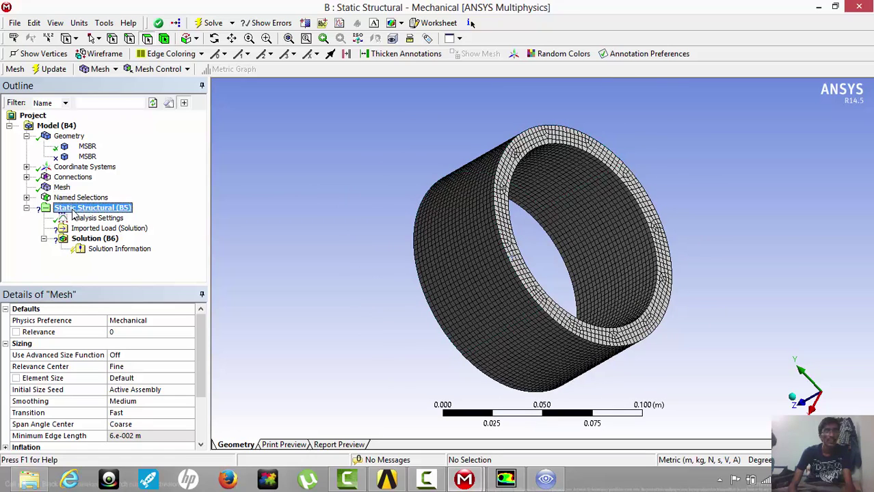
{"action": "right_click", "coordinate": [72, 213]}
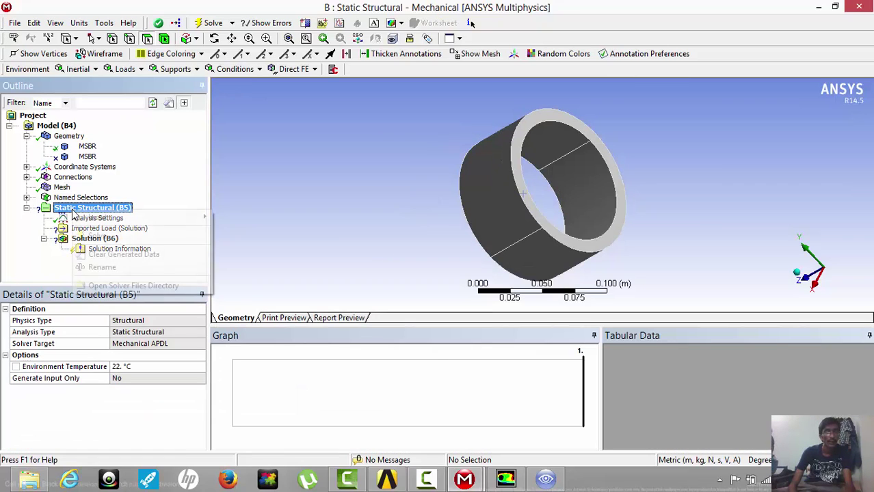
{"action": "mouse_move", "coordinate": [98, 219]}
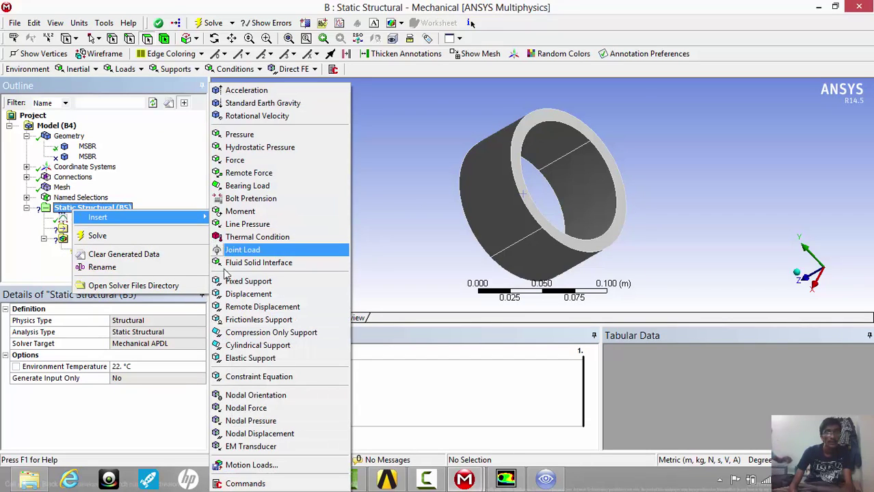
{"action": "left_click", "coordinate": [240, 296]}
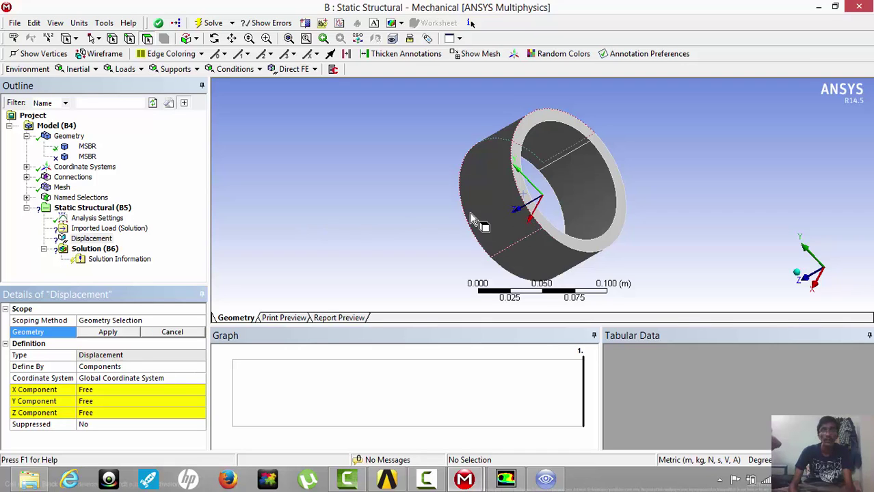
{"action": "middle_click_drag", "start_coordinate": [470, 214], "coordinate": [642, 193]}
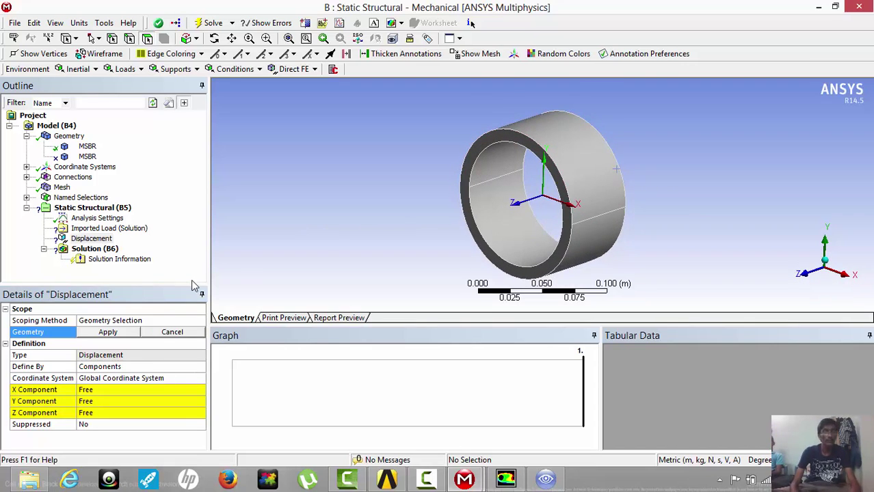
Set the Displacement support's X, Y and Z components to 0 m
{"action": "left_click", "coordinate": [104, 387]}
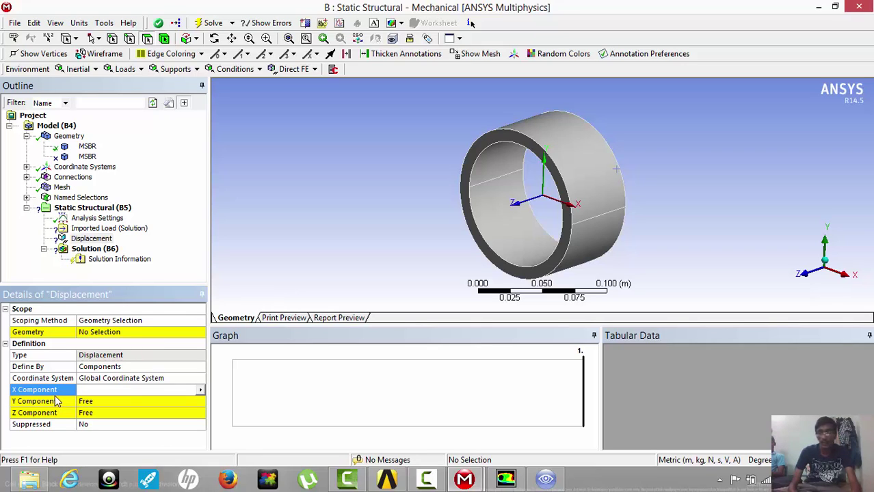
{"action": "key", "text": "Return"}
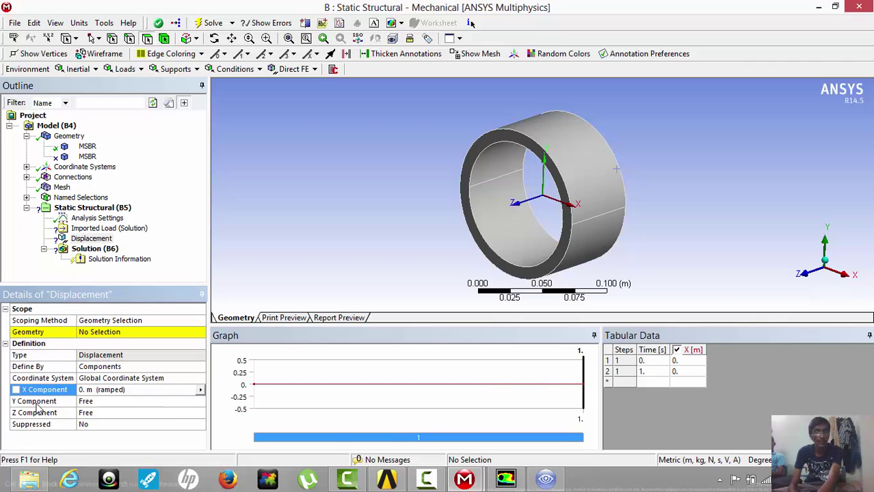
{"action": "left_click", "coordinate": [99, 402]}
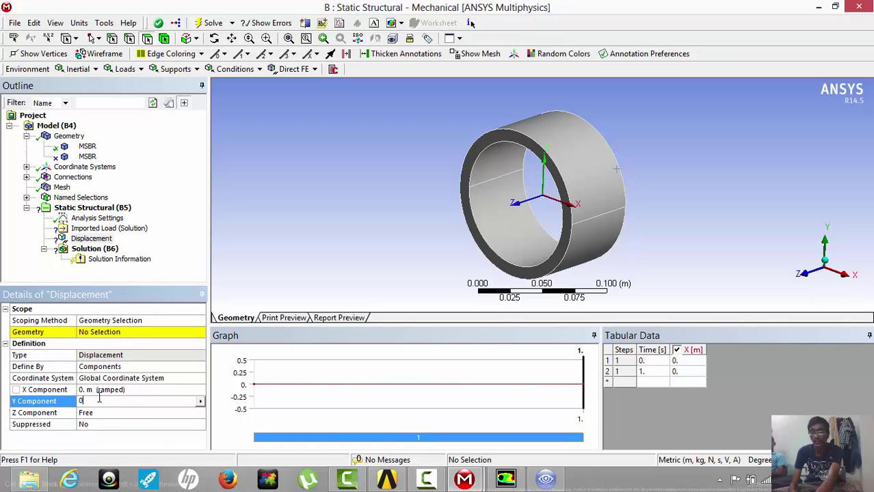
{"action": "type", "text": "0"}
{"action": "key", "text": "Return"}
{"action": "left_click", "coordinate": [96, 413]}
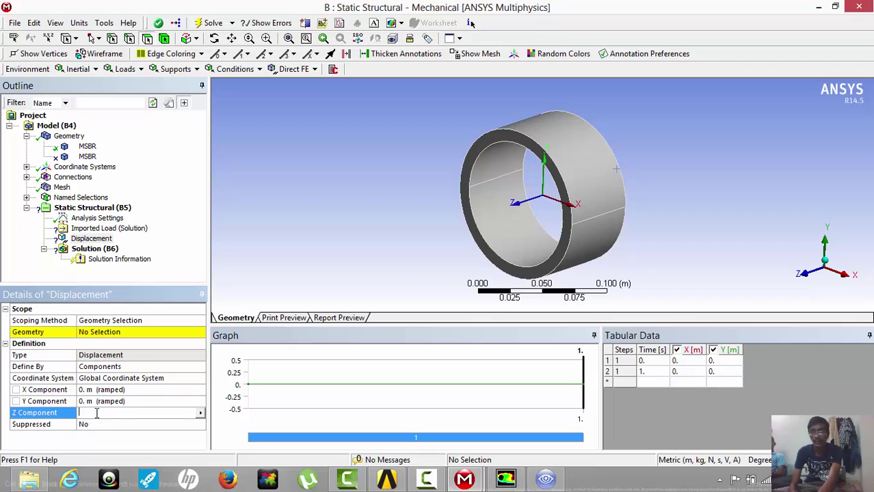
{"action": "type", "text": "0"}
{"action": "key", "text": "Return"}
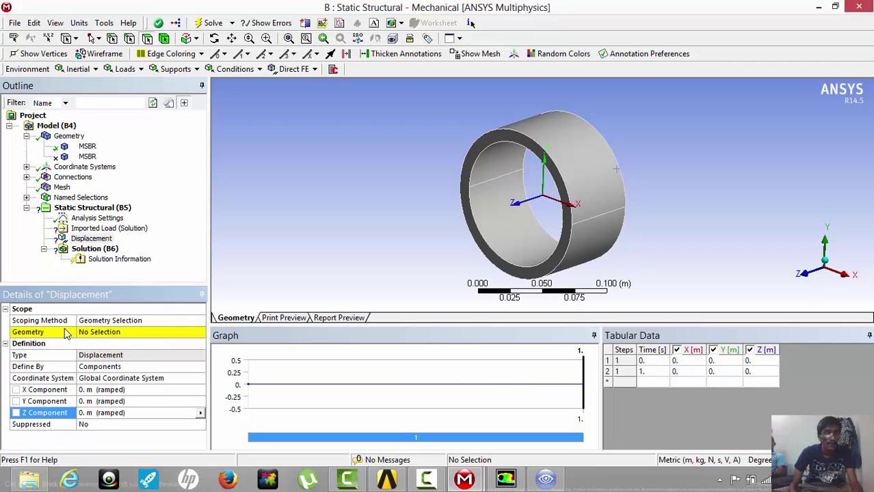
Scope the Displacement support to the ring's front annular end face
{"action": "left_click", "coordinate": [117, 334]}
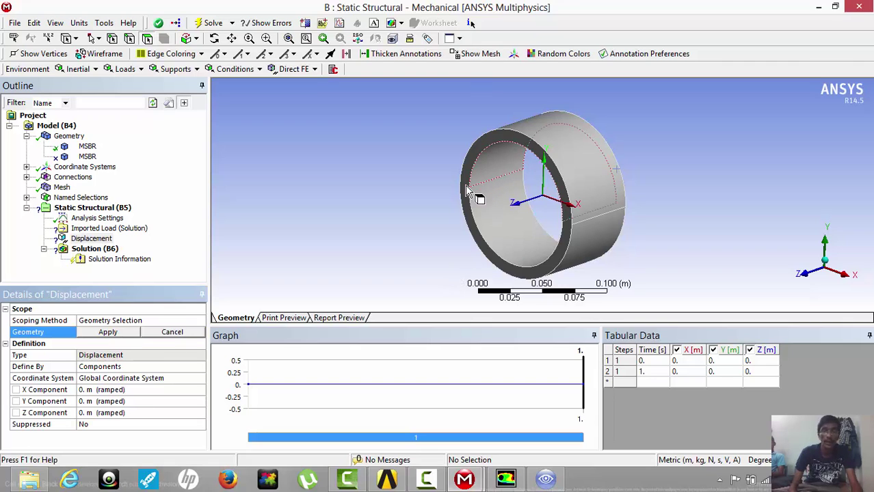
{"action": "scroll", "coordinate": [434, 201], "scroll_direction": "up", "scroll_amount": 2}
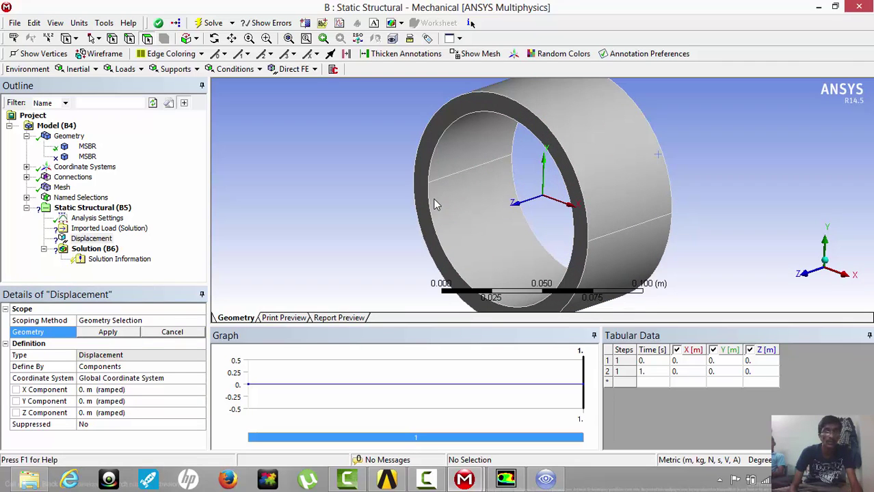
{"action": "left_click", "coordinate": [427, 150]}
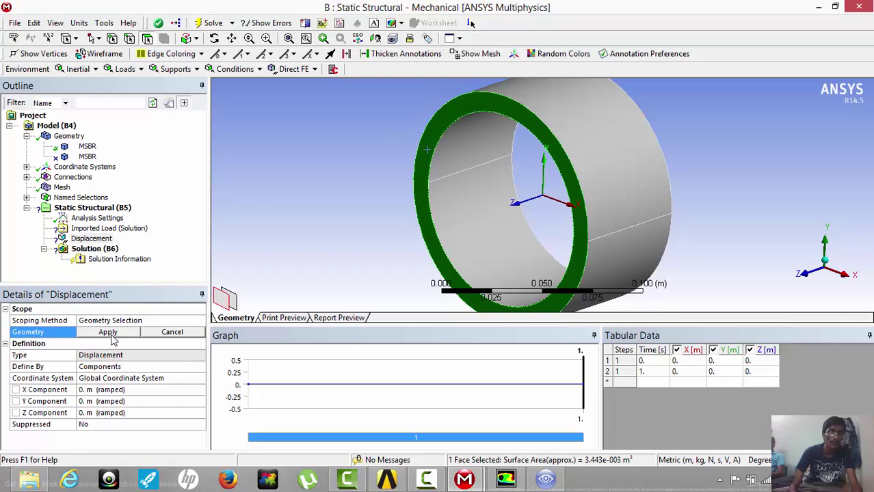
{"action": "left_click", "coordinate": [111, 332]}
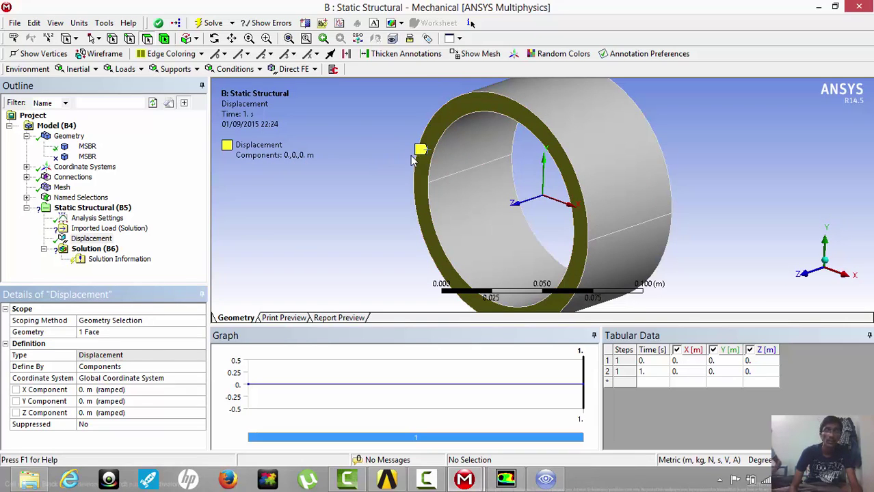
Insert an imported Pressure from the Fluent solution, scoped to the ring's two inner cylindrical faces
{"action": "left_click", "coordinate": [110, 229]}
{"action": "right_click", "coordinate": [112, 233]}
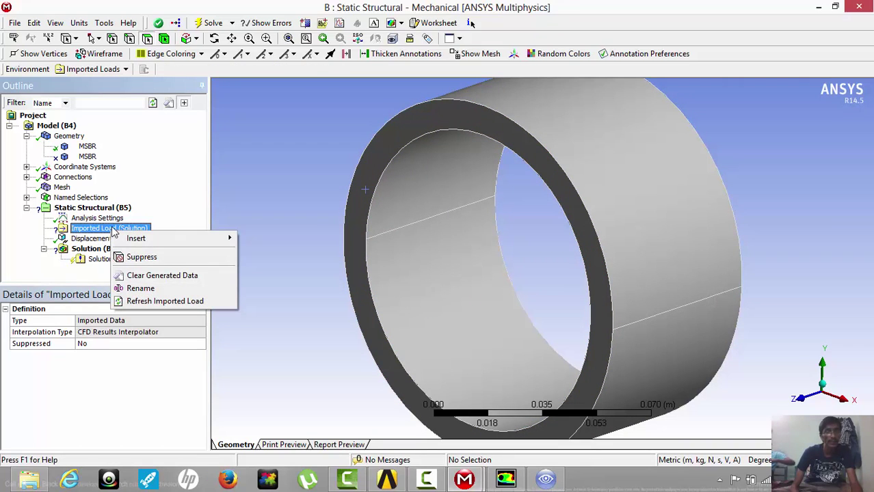
{"action": "mouse_move", "coordinate": [123, 240]}
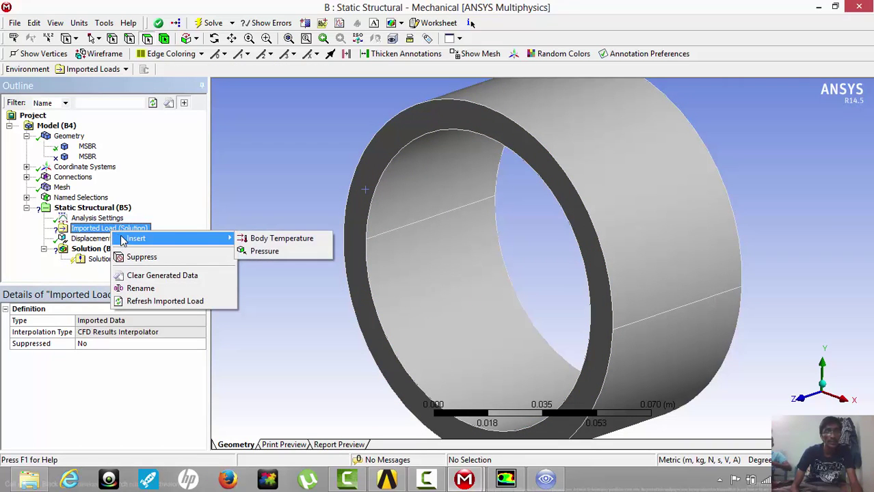
{"action": "left_click", "coordinate": [264, 250]}
{"action": "left_click", "coordinate": [425, 256]}
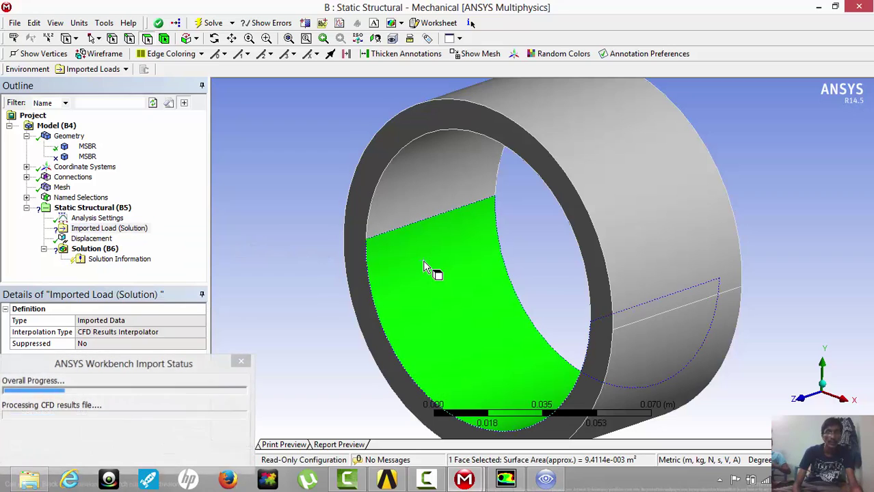
{"action": "left_click", "coordinate": [423, 197], "text": "ctrl"}
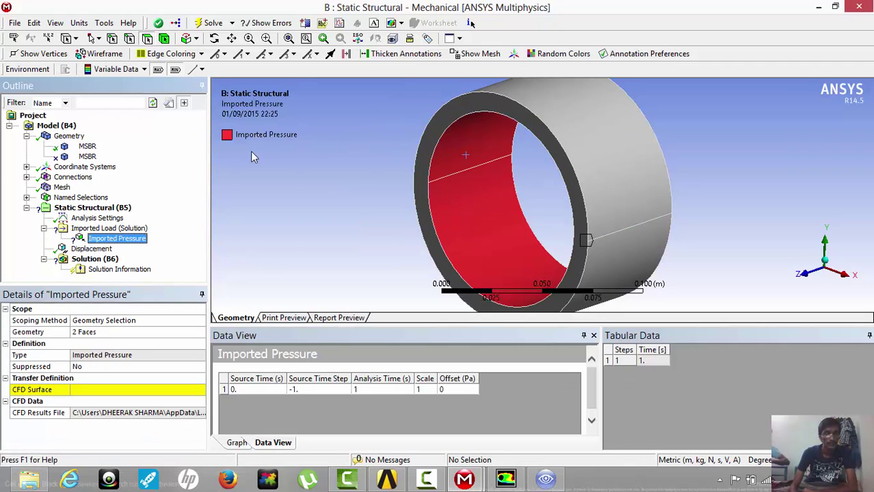
Set the Imported Pressure's CFD Surface to inlet
{"action": "left_click", "coordinate": [131, 389]}
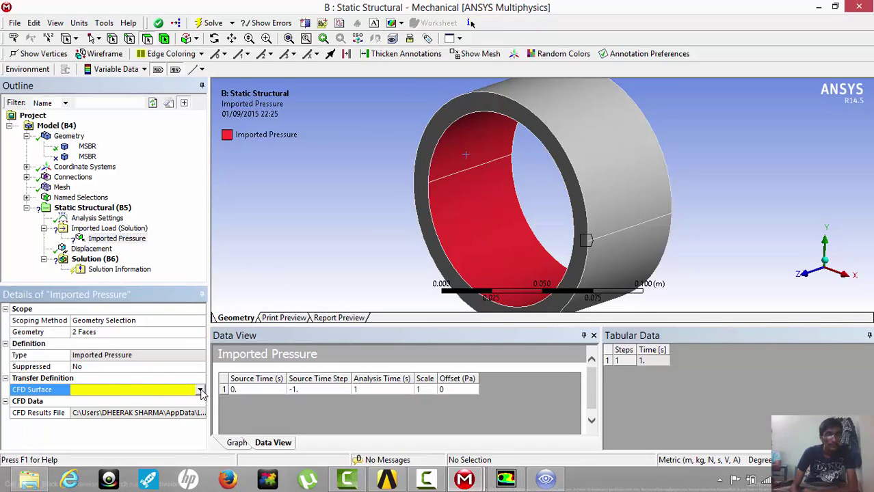
{"action": "left_click", "coordinate": [199, 391]}
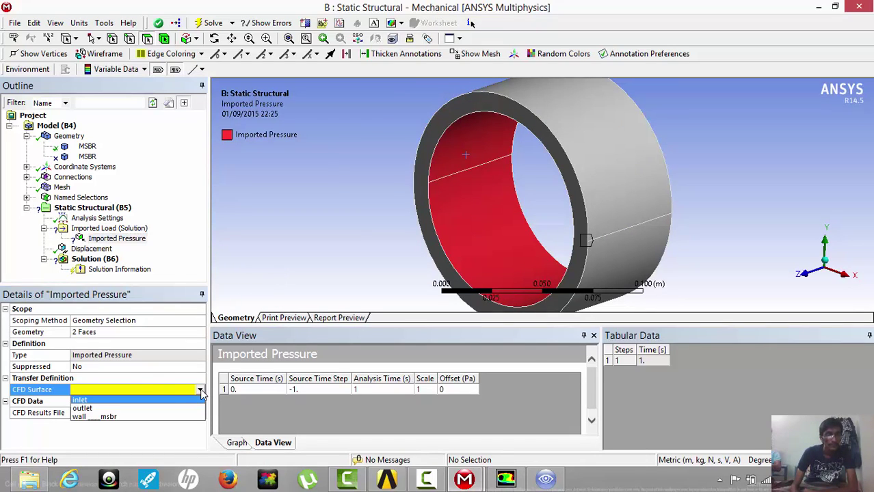
{"action": "left_click", "coordinate": [112, 400]}
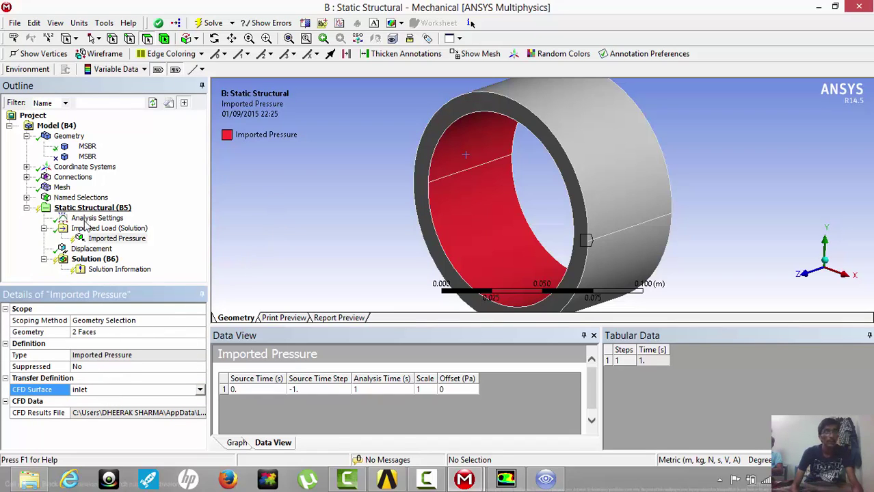
Solve the Static Structural analysis with the displacement support and imported pressure applied
{"action": "left_click", "coordinate": [108, 209]}
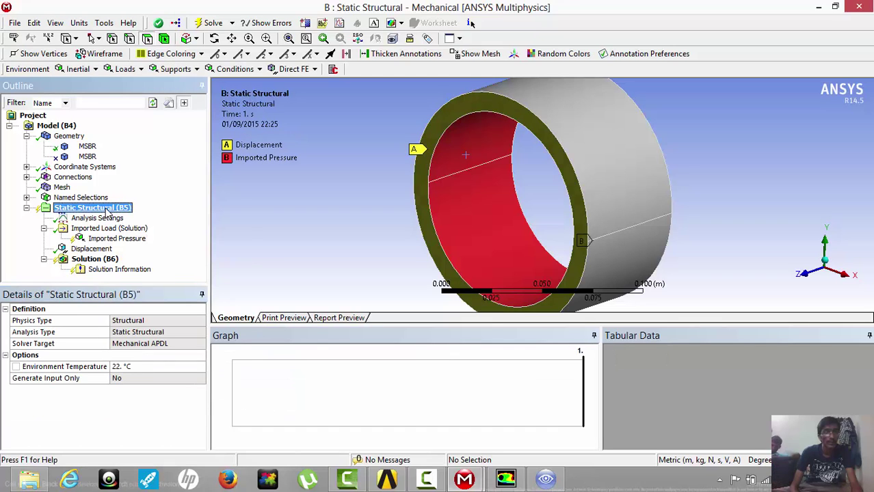
{"action": "right_click", "coordinate": [107, 209]}
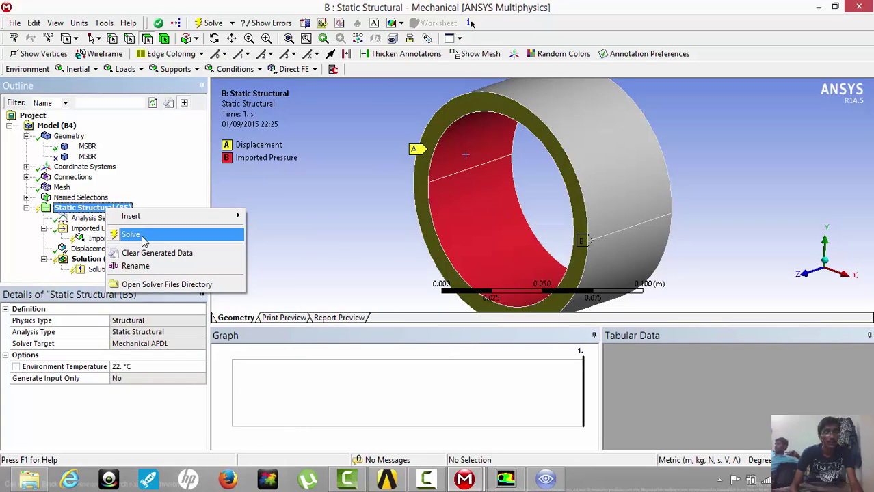
{"action": "left_click", "coordinate": [133, 234]}
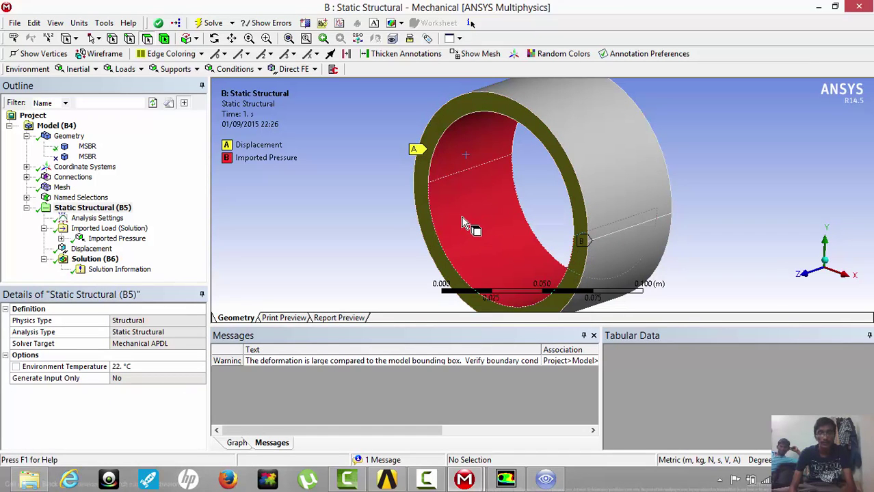
Add a Total Deformation result to the Static Structural solution
{"action": "left_click", "coordinate": [110, 262]}
{"action": "right_click", "coordinate": [111, 266]}
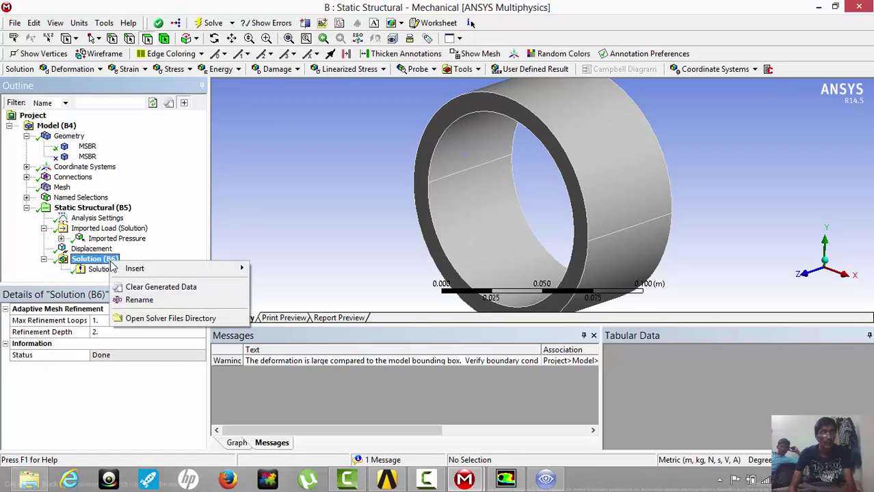
{"action": "mouse_move", "coordinate": [134, 271]}
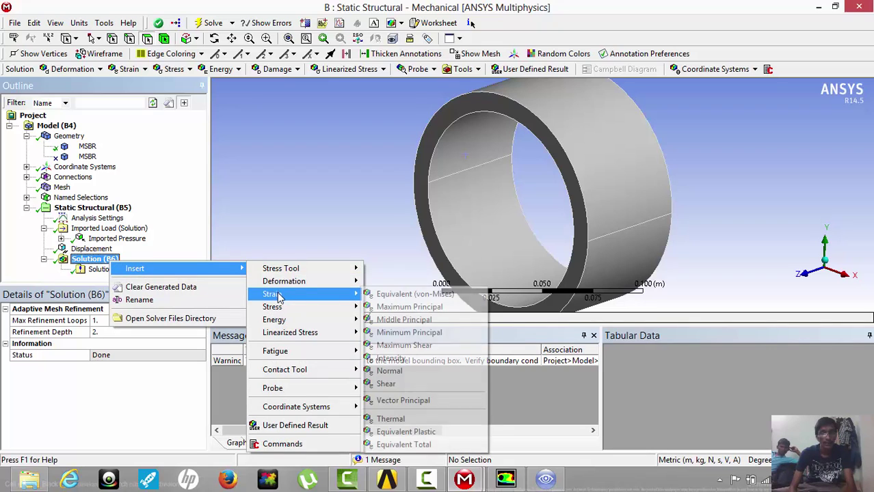
{"action": "mouse_move", "coordinate": [280, 286]}
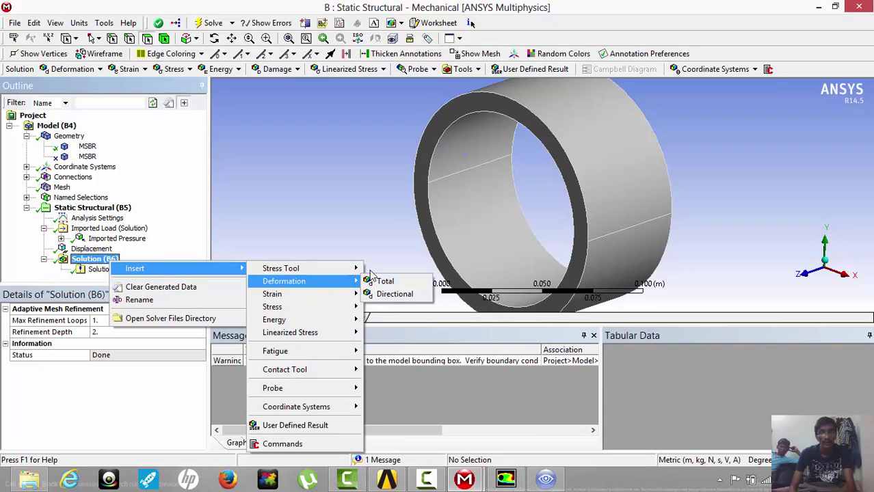
{"action": "left_click", "coordinate": [384, 281]}
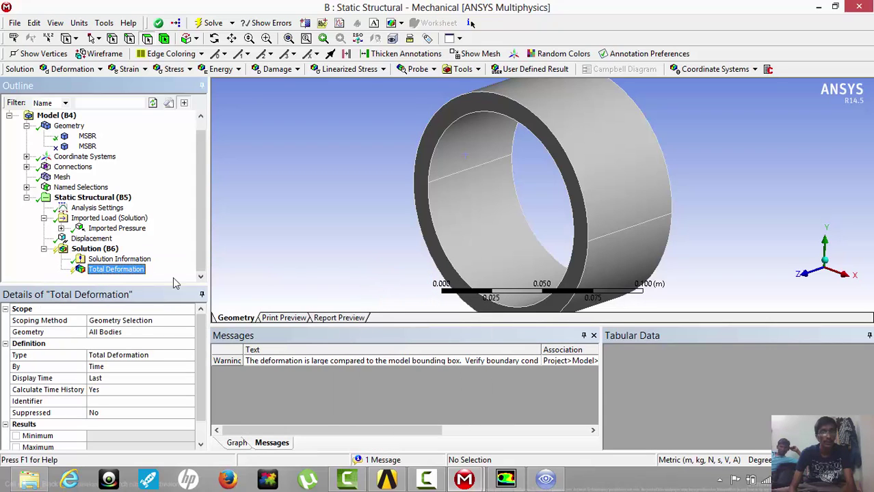
Add an Equivalent (von-Mises) strain result to the solution
{"action": "right_click", "coordinate": [123, 274]}
{"action": "mouse_move", "coordinate": [147, 280]}
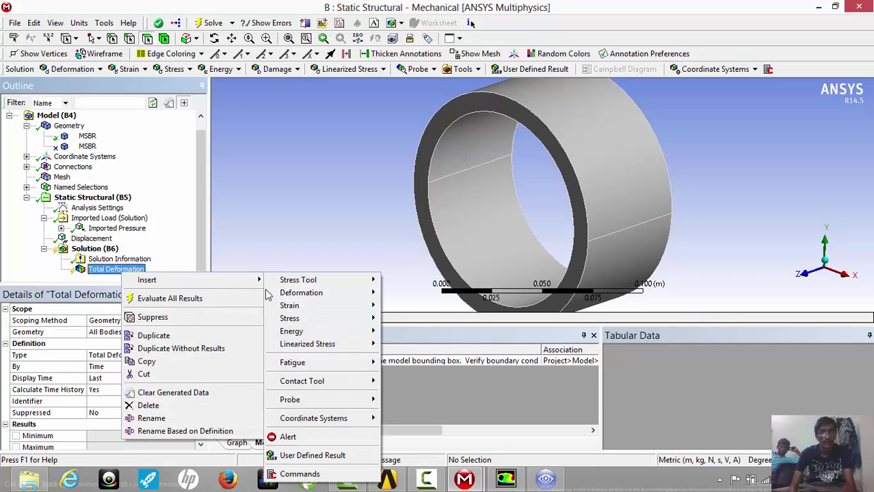
{"action": "mouse_move", "coordinate": [309, 308]}
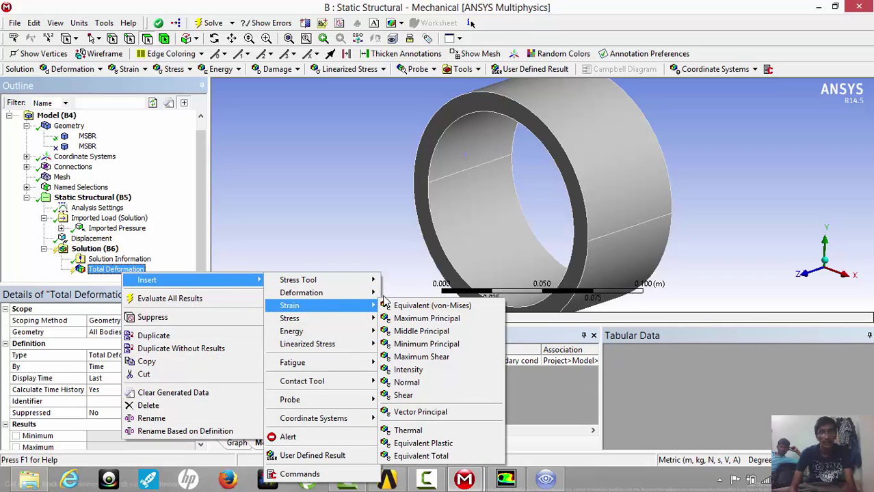
{"action": "left_click", "coordinate": [404, 308]}
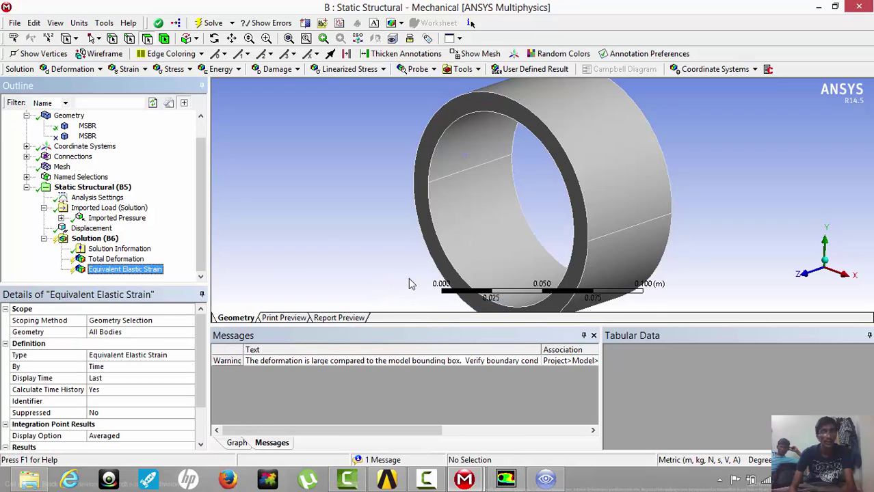
Add an Equivalent (von-Mises) stress result to the solution
{"action": "right_click", "coordinate": [130, 269]}
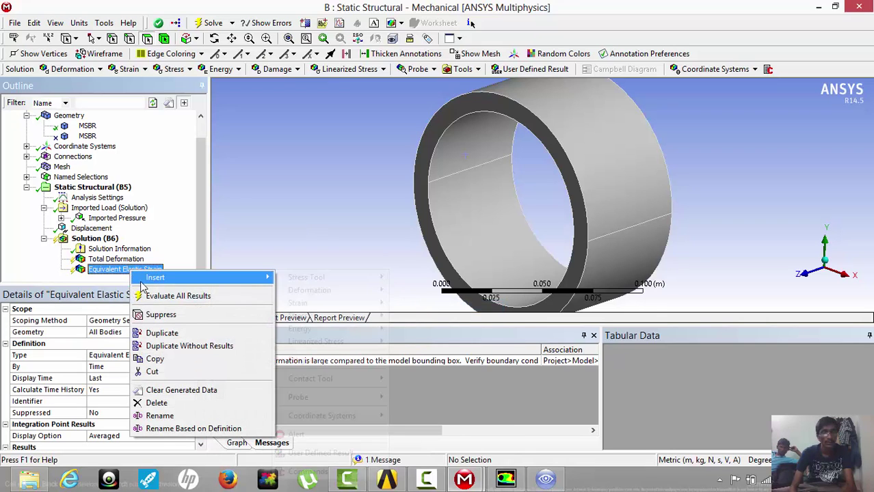
{"action": "mouse_move", "coordinate": [155, 281]}
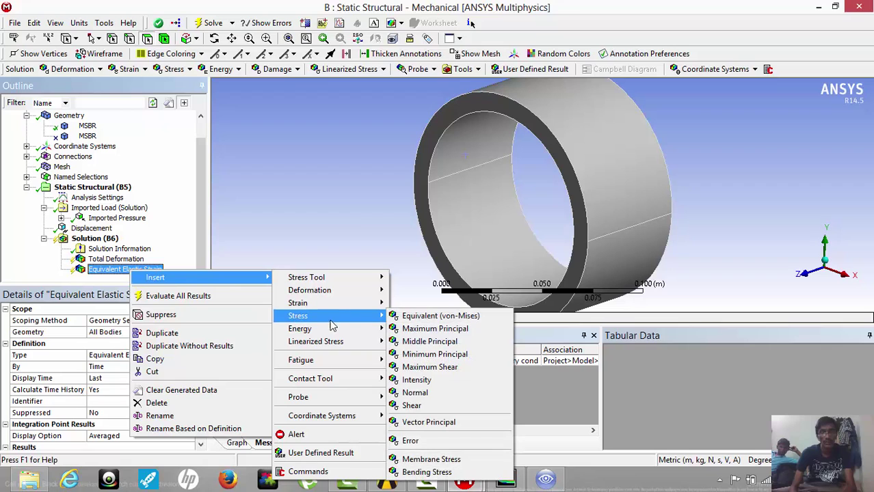
{"action": "mouse_move", "coordinate": [372, 303]}
{"action": "left_click", "coordinate": [396, 318]}
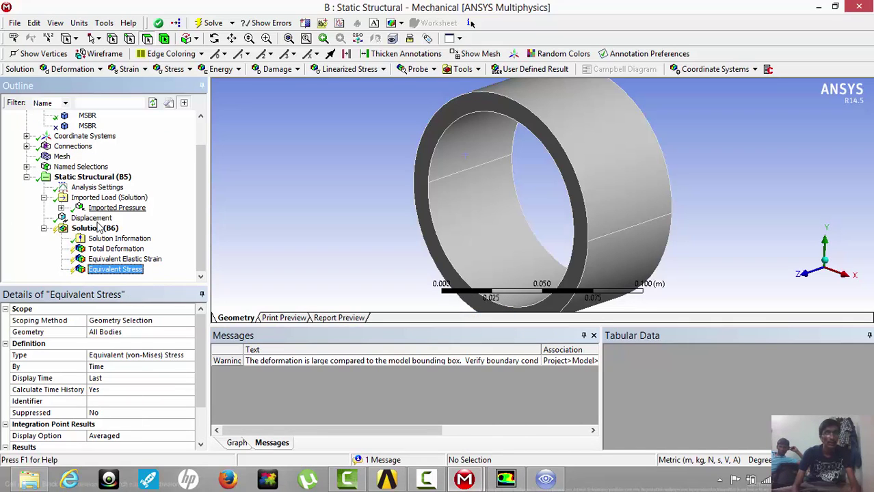
Evaluate all the solution results, with Equivalent Elastic Strain as the displayed result
{"action": "right_click", "coordinate": [103, 260]}
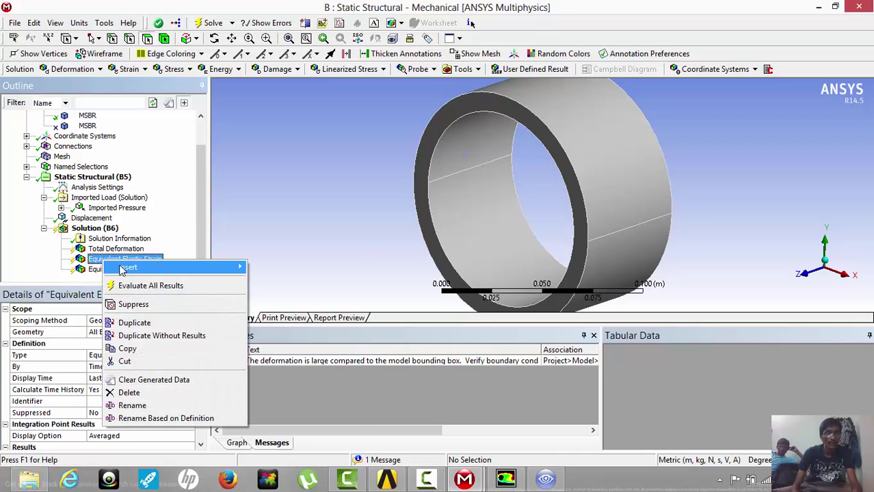
{"action": "mouse_move", "coordinate": [124, 268]}
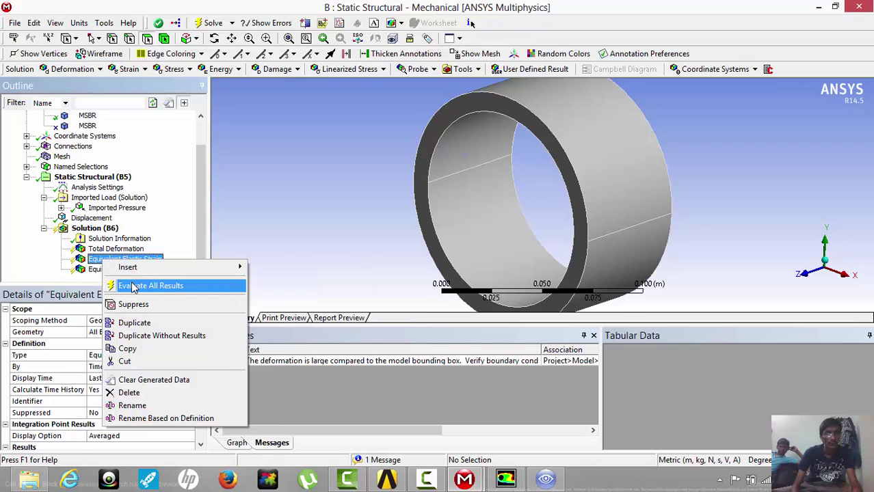
{"action": "left_click", "coordinate": [140, 286]}
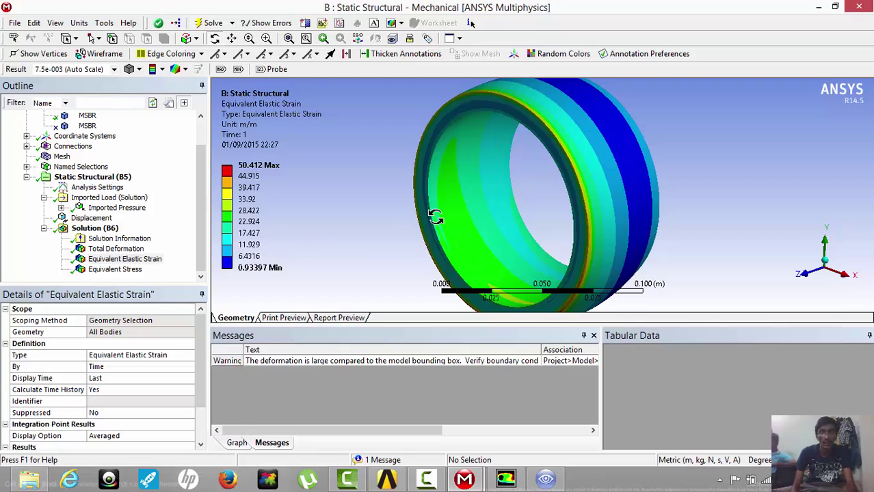
Save the print preview picture of the Equivalent Elastic Strain result as preview.png in the ANSYS folder on drive E
{"action": "left_click_drag", "start_coordinate": [385, 212], "coordinate": [620, 152]}
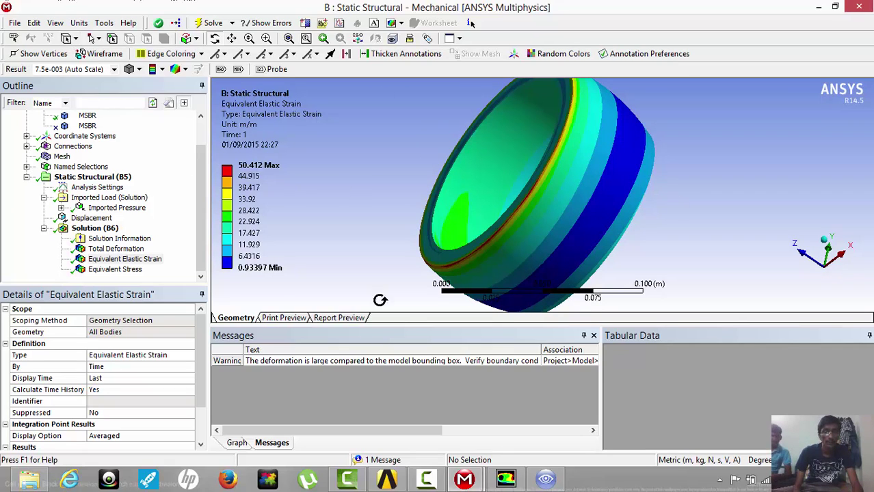
{"action": "left_click", "coordinate": [282, 318]}
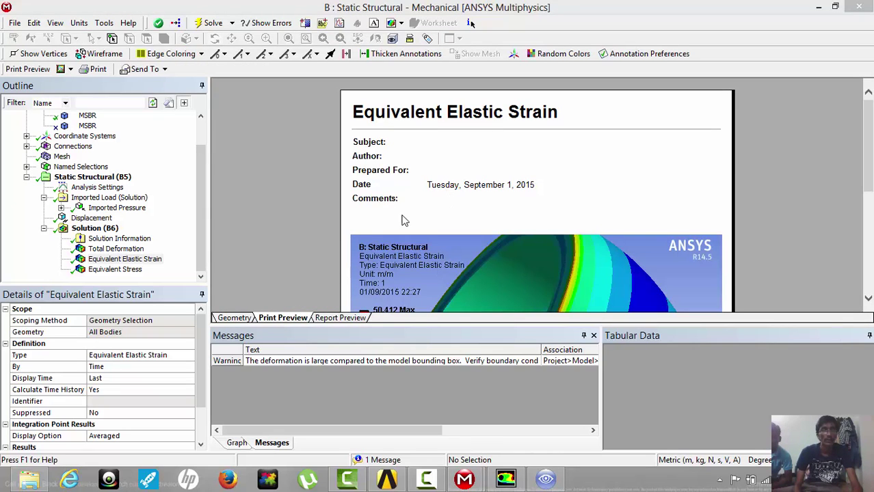
{"action": "right_click", "coordinate": [427, 264]}
{"action": "left_click", "coordinate": [462, 224]}
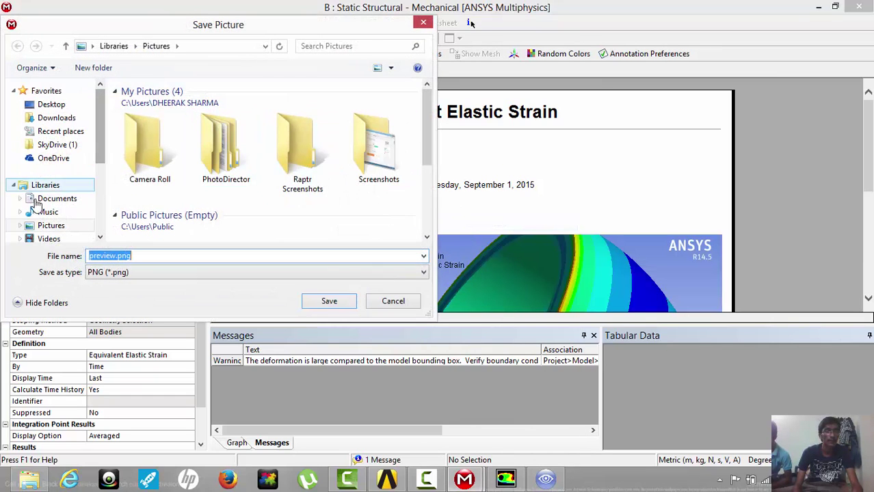
{"action": "left_click_drag", "start_coordinate": [99, 132], "coordinate": [99, 179]}
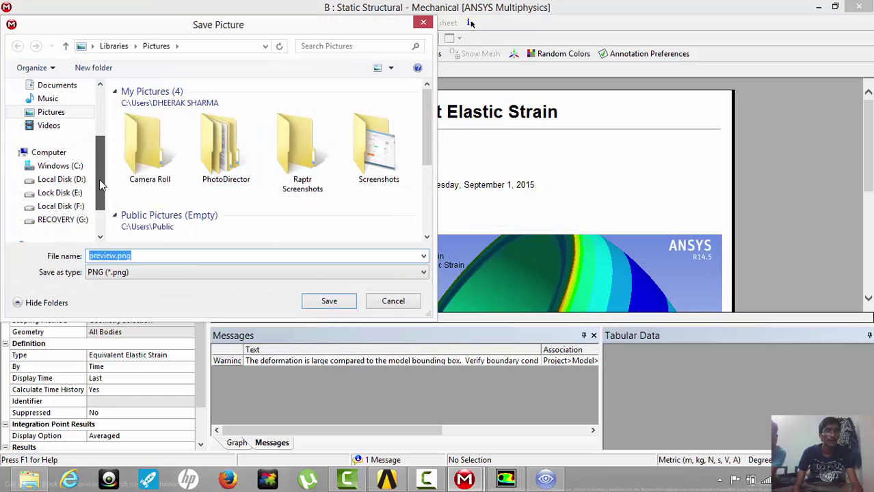
{"action": "left_click", "coordinate": [47, 195]}
{"action": "left_click", "coordinate": [162, 109]}
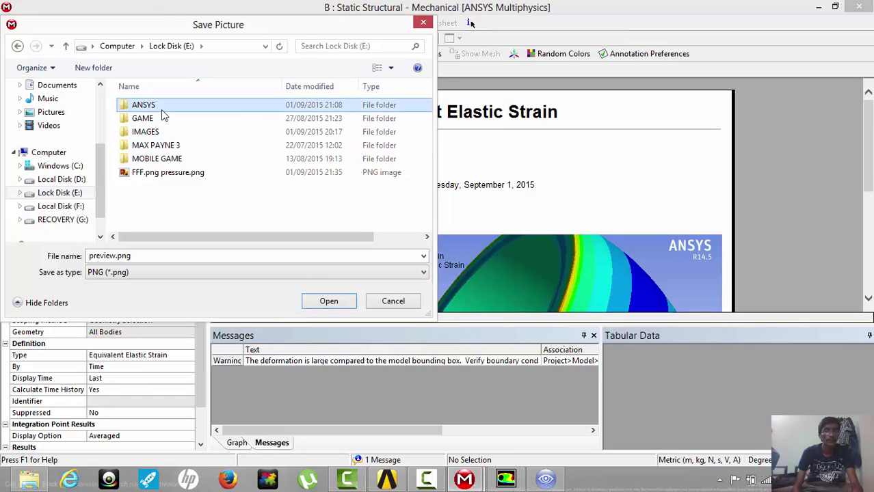
{"action": "double_click", "coordinate": [162, 109]}
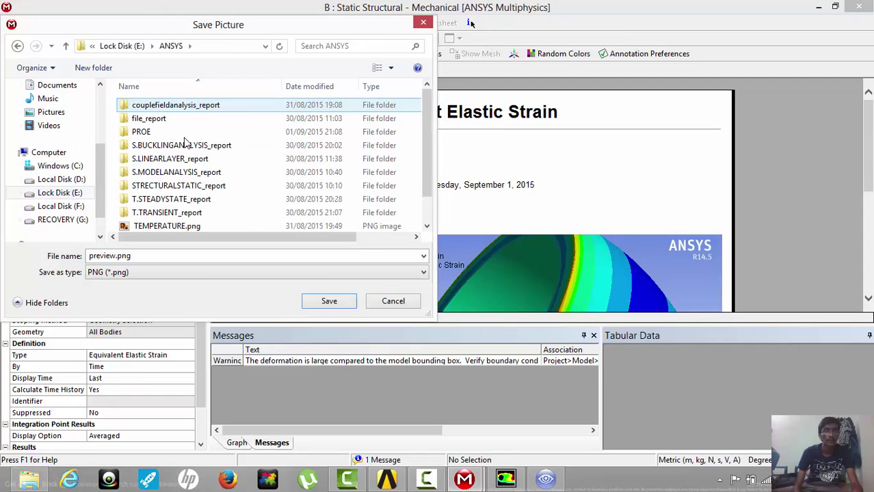
{"action": "left_click", "coordinate": [329, 302]}
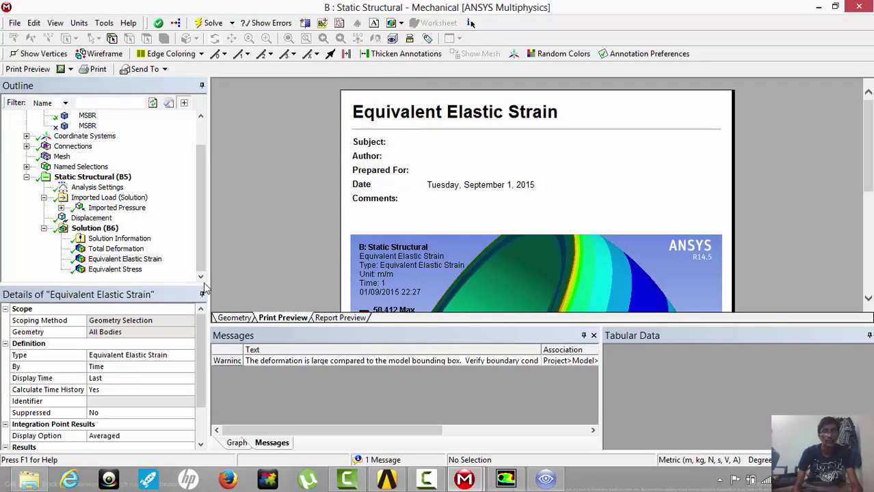
{"action": "left_click", "coordinate": [233, 318]}
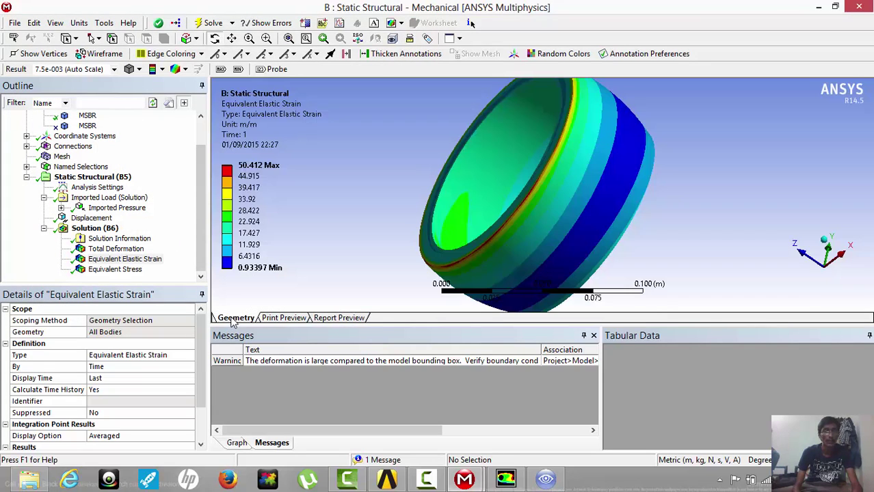
Display the Equivalent Stress contours on the bearing and compare them with the Equivalent Elastic Strain contours
{"action": "left_click", "coordinate": [114, 269]}
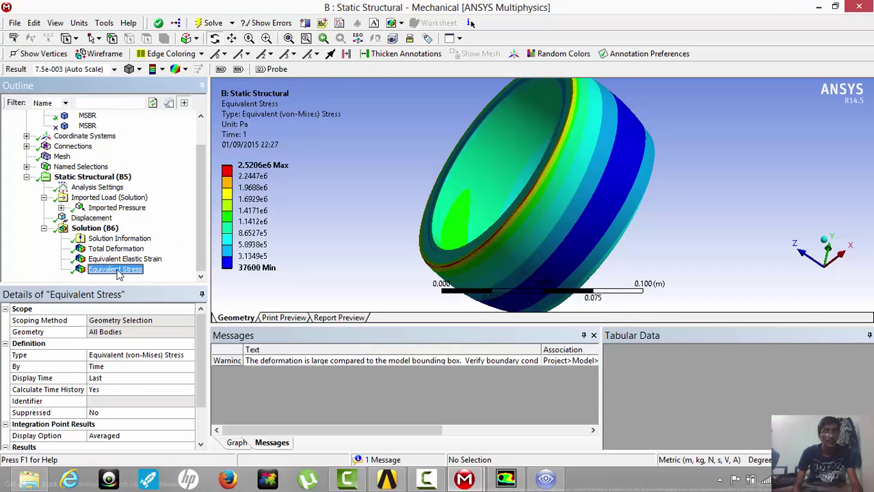
{"action": "right_click", "coordinate": [118, 272]}
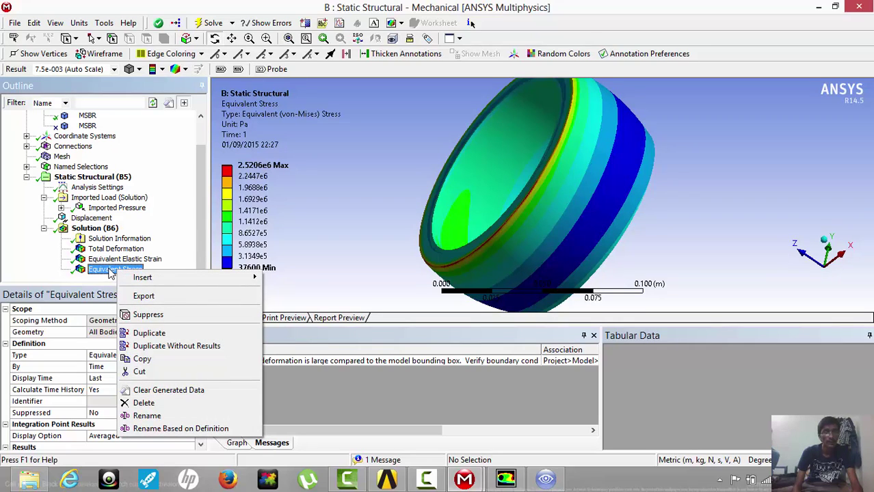
{"action": "left_click", "coordinate": [108, 267]}
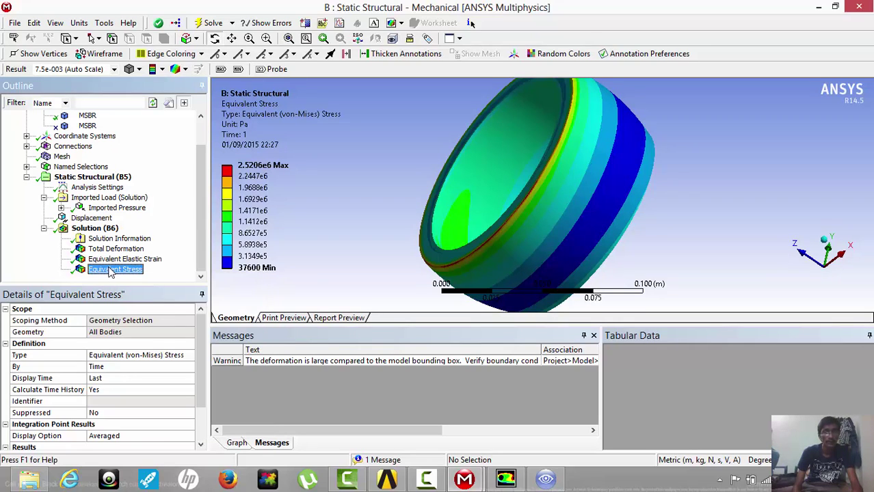
{"action": "left_click", "coordinate": [111, 260]}
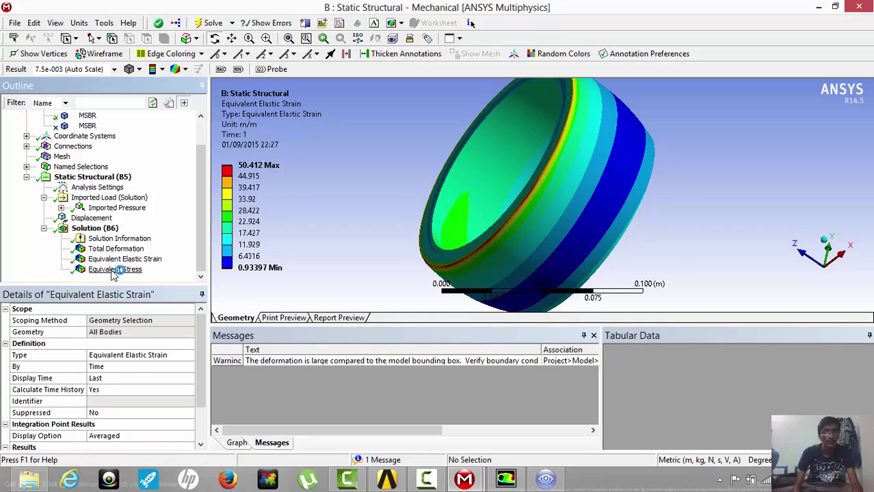
{"action": "left_click", "coordinate": [112, 269]}
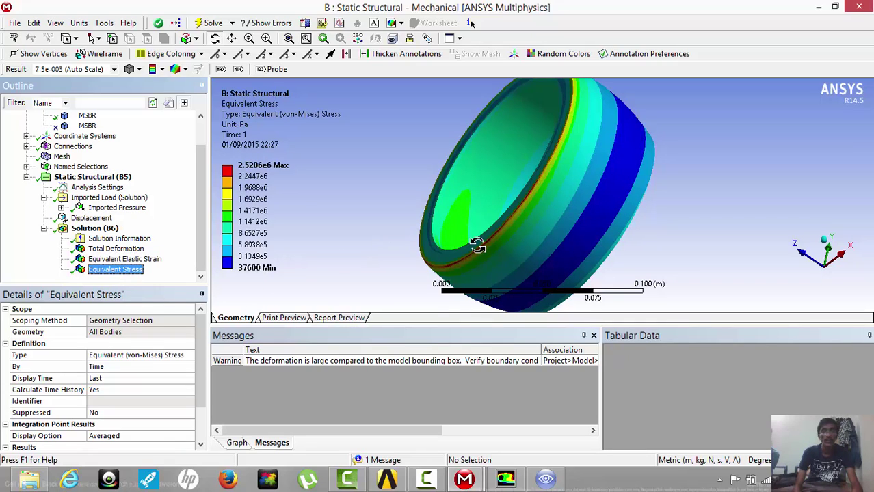
{"action": "left_click", "coordinate": [194, 72]}
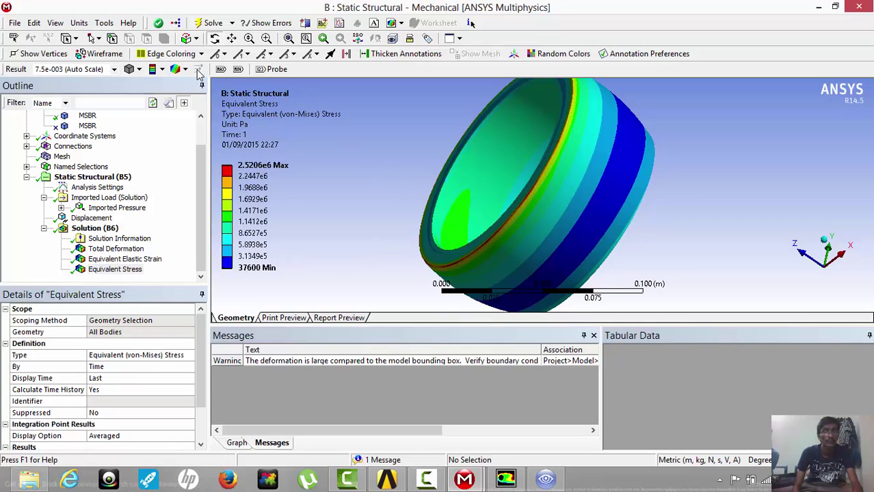
Add a Strain Energy result to the Static Structural solution
{"action": "left_click", "coordinate": [126, 250]}
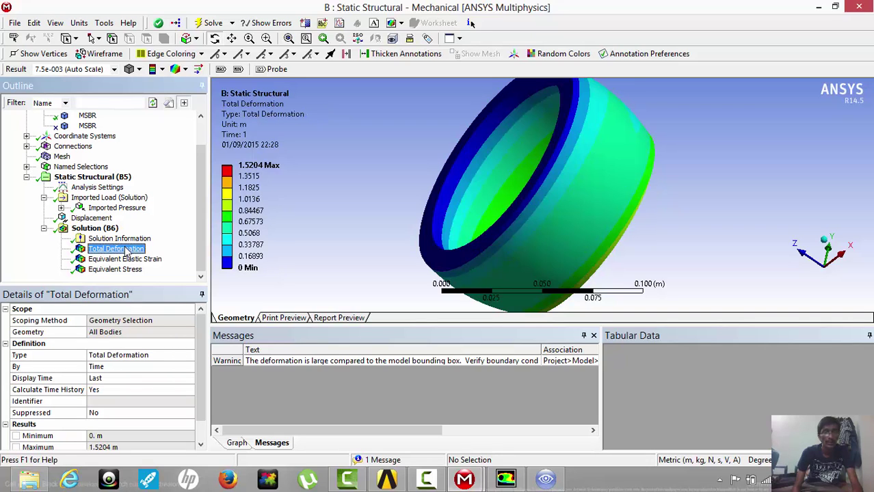
{"action": "right_click", "coordinate": [127, 253]}
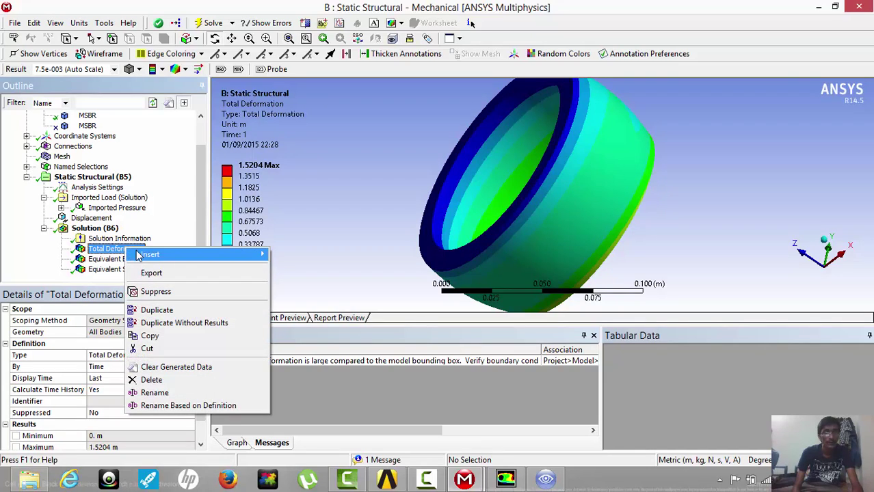
{"action": "mouse_move", "coordinate": [140, 260]}
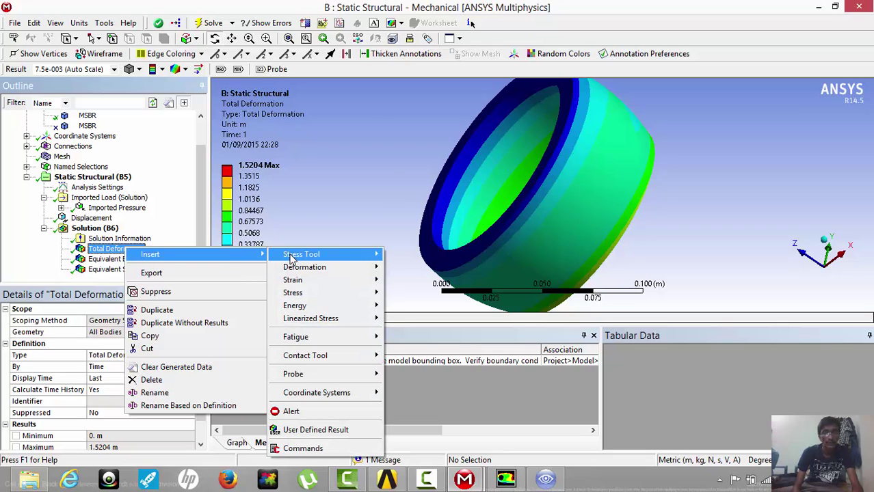
{"action": "mouse_move", "coordinate": [292, 271]}
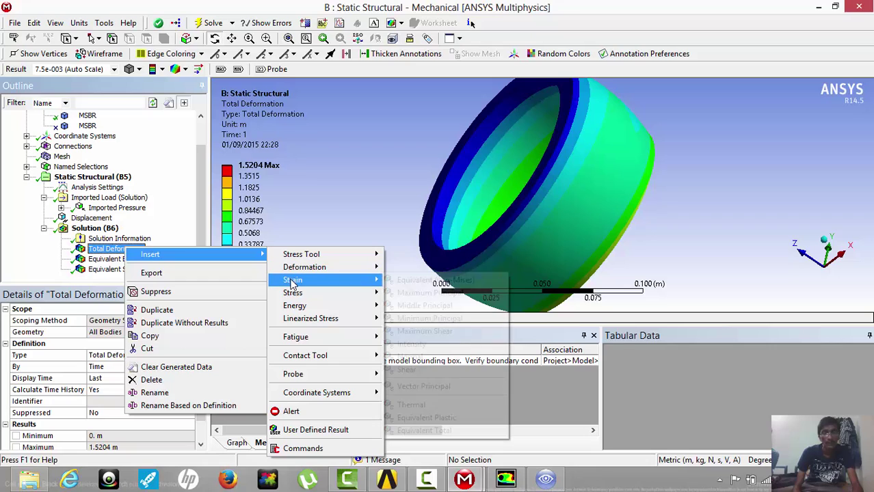
{"action": "mouse_move", "coordinate": [294, 294]}
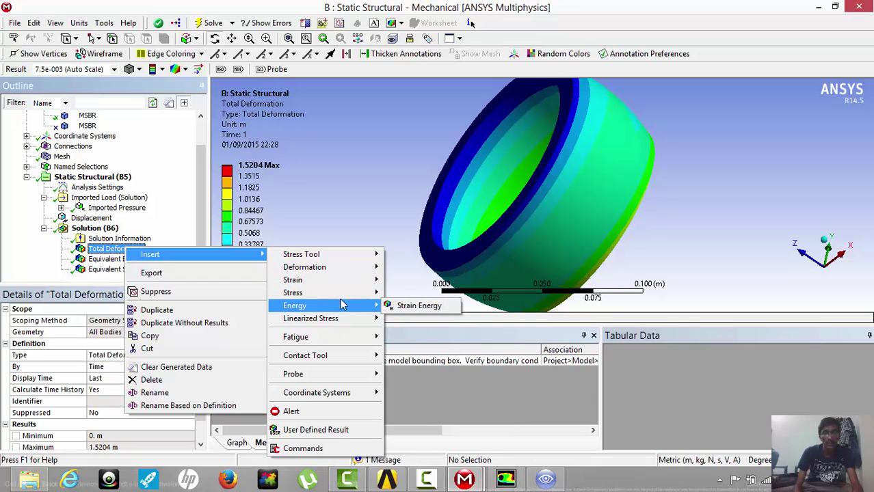
{"action": "left_click", "coordinate": [410, 307]}
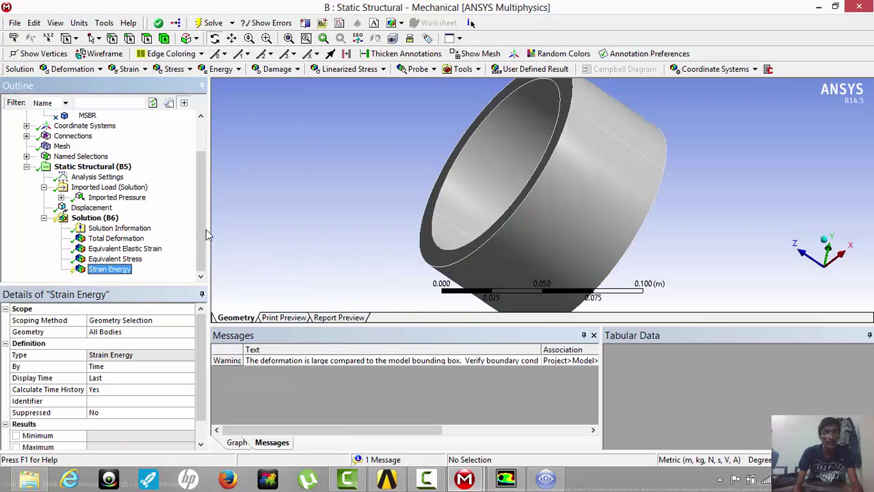
Review the Equivalent Stress, Equivalent Elastic Strain and Total Deformation results in turn, examining the deformation from the bearing's other end
{"action": "left_click", "coordinate": [116, 259]}
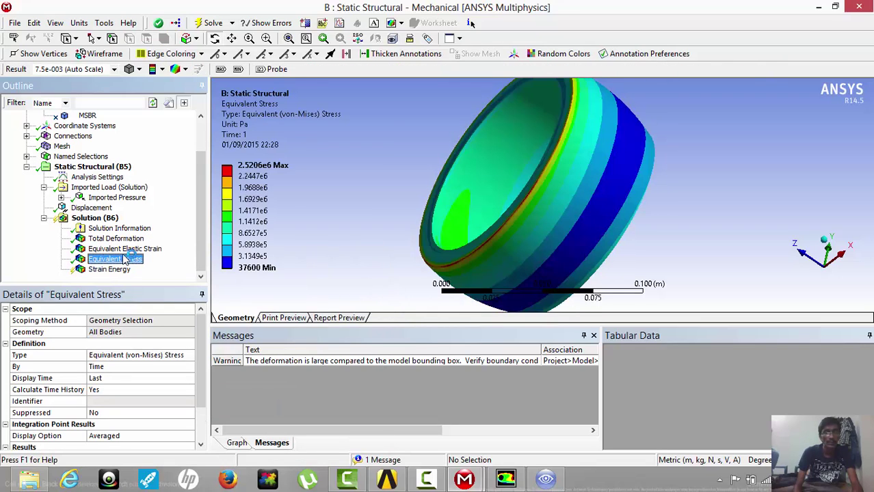
{"action": "left_click", "coordinate": [125, 250]}
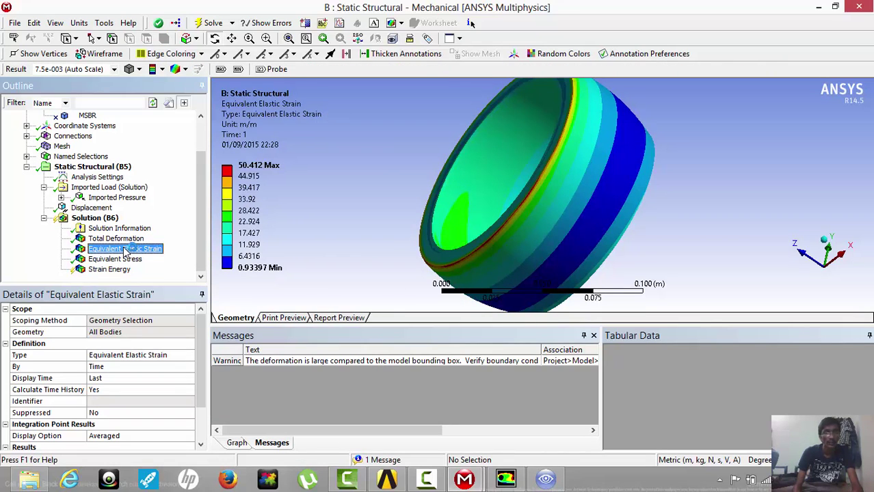
{"action": "left_click", "coordinate": [122, 240]}
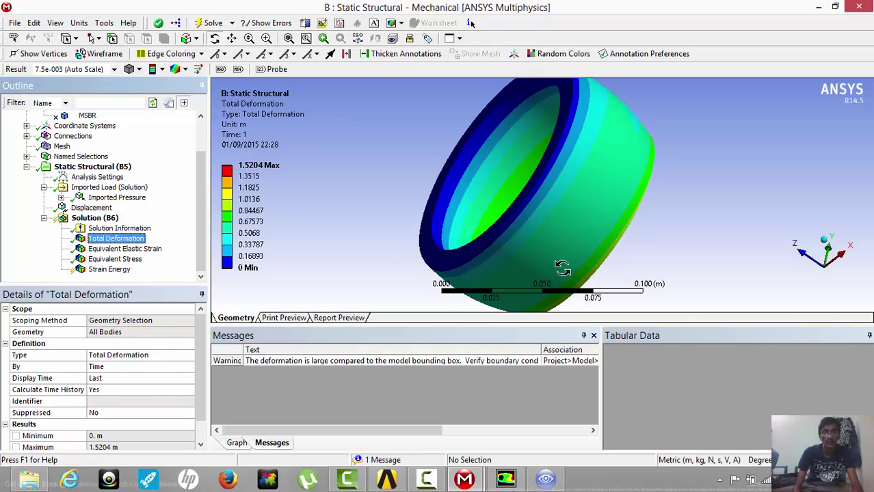
{"action": "left_click_drag", "start_coordinate": [581, 238], "coordinate": [477, 258]}
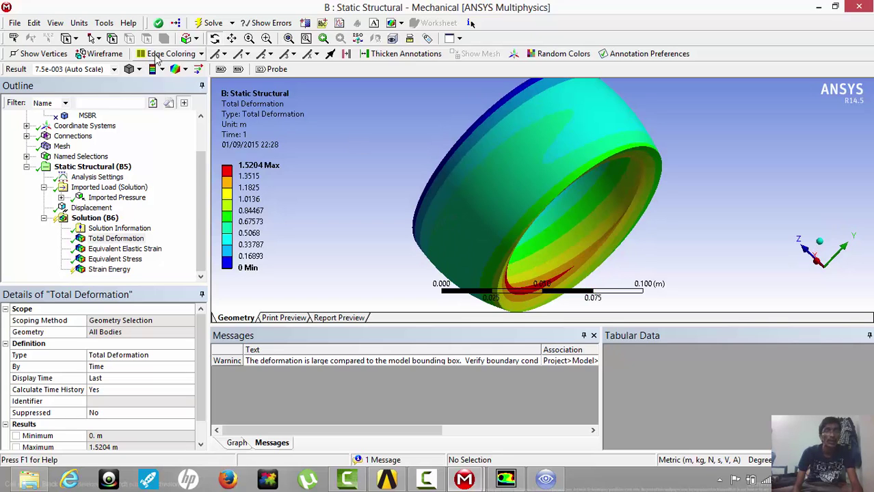
Show the Total Deformation result as vectors and increase the length of the vector arrows
{"action": "left_click", "coordinate": [198, 69]}
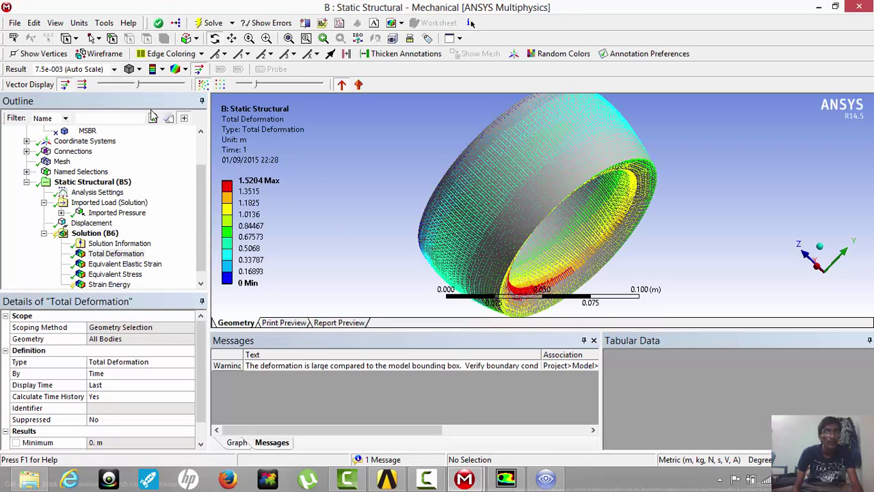
{"action": "left_click_drag", "start_coordinate": [137, 85], "coordinate": [162, 79]}
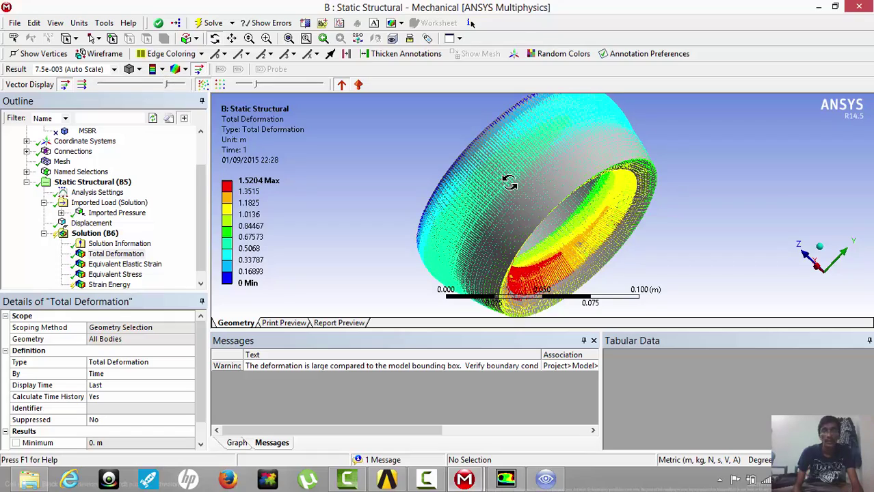
{"action": "middle_click_drag", "start_coordinate": [507, 181], "coordinate": [430, 164]}
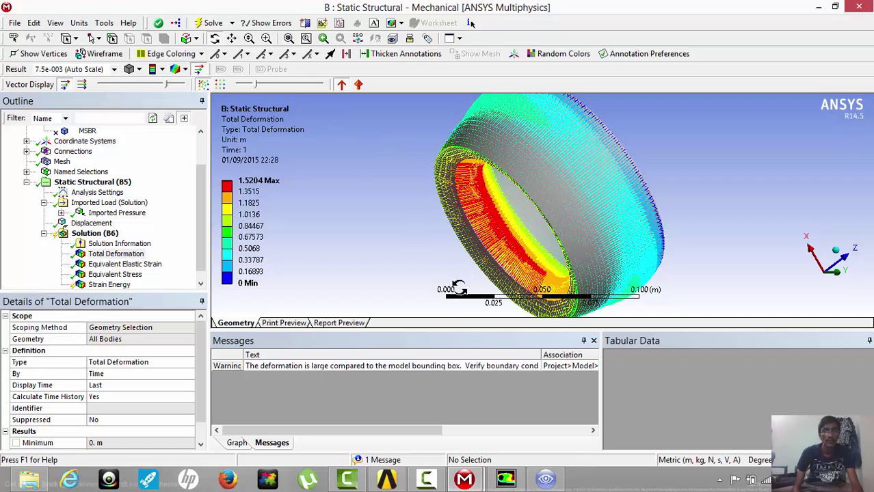
Save the print preview picture of the Total Deformation vectors as preview.png in the ANSYS folder, replacing the existing file, and return to the model view
{"action": "left_click", "coordinate": [280, 324]}
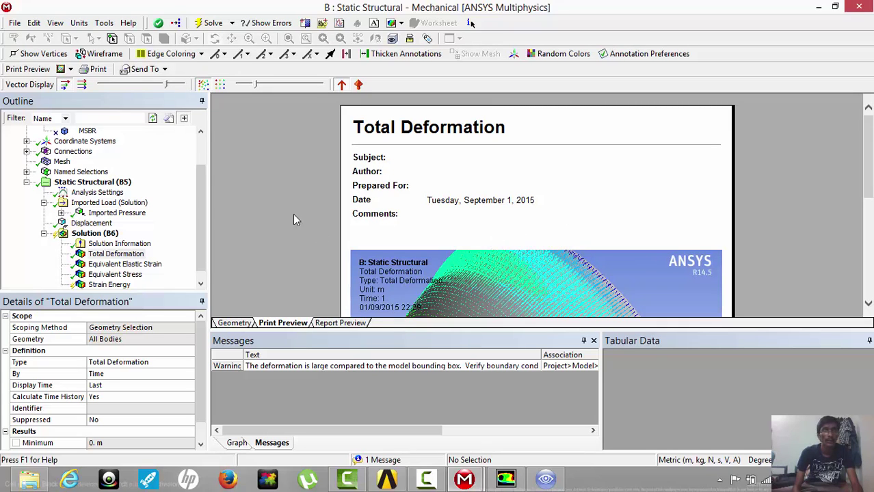
{"action": "right_click", "coordinate": [501, 269]}
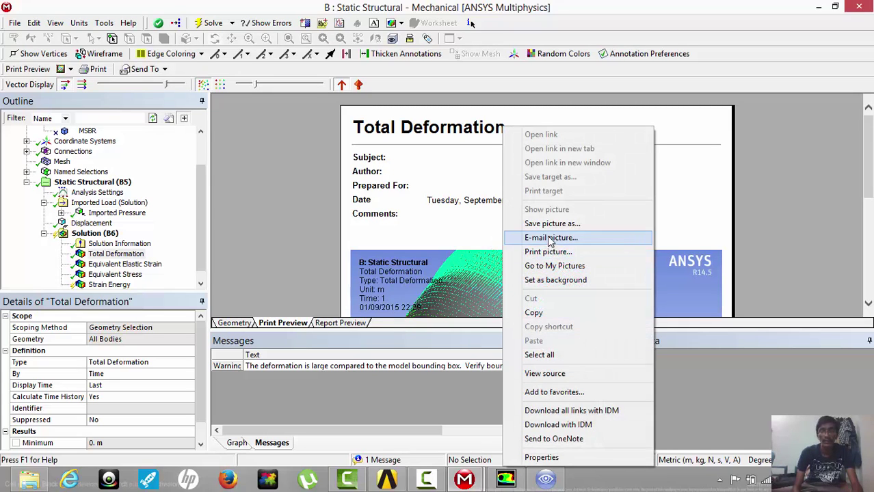
{"action": "left_click", "coordinate": [550, 223]}
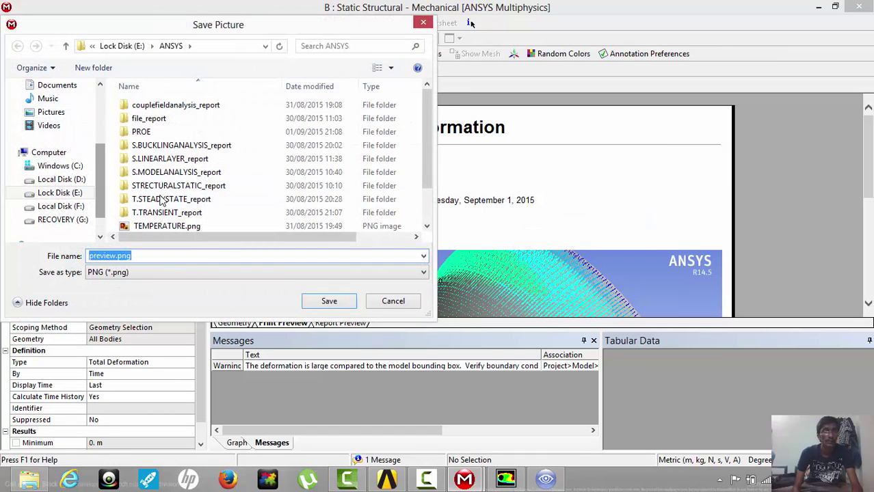
{"action": "left_click", "coordinate": [328, 301]}
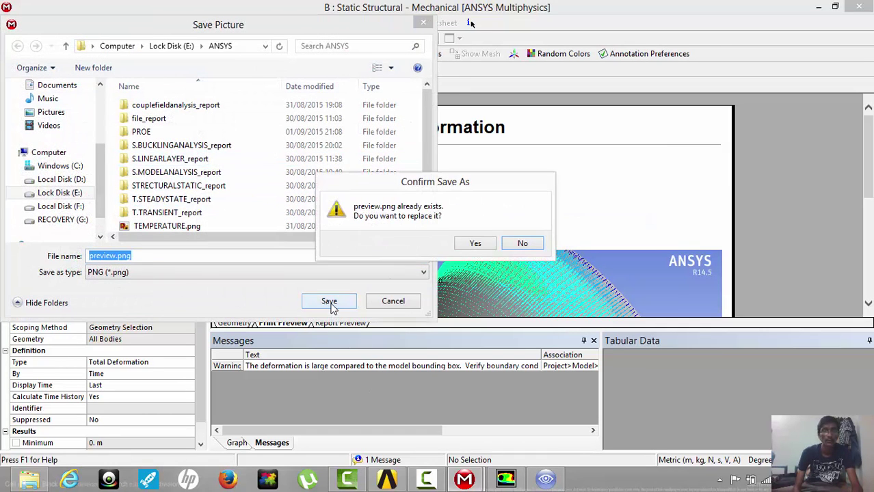
{"action": "left_click", "coordinate": [475, 244]}
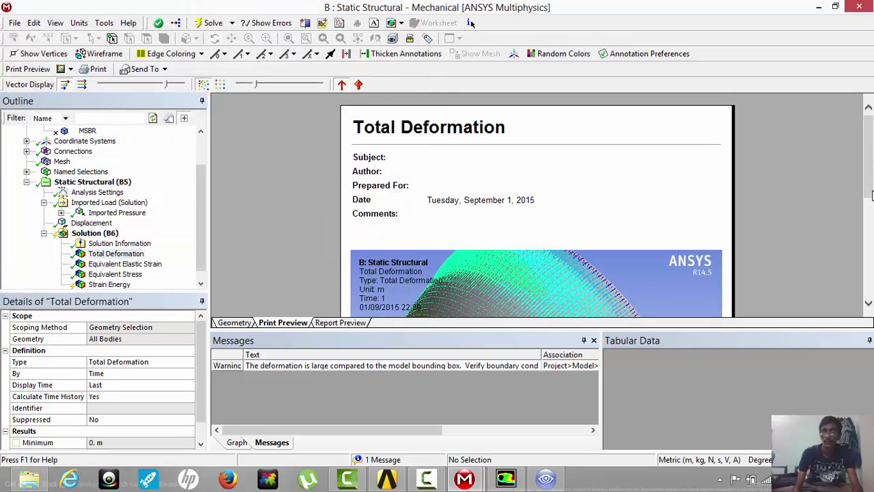
{"action": "left_click_drag", "start_coordinate": [871, 195], "coordinate": [871, 277]}
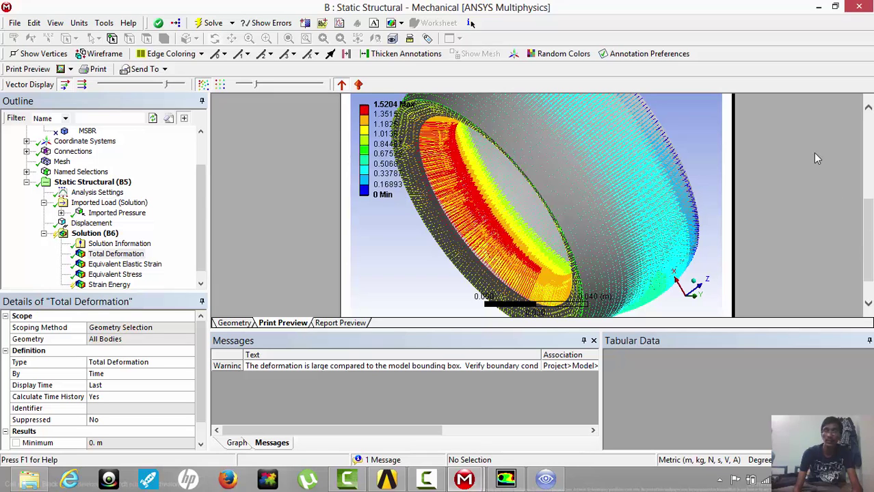
{"action": "left_click", "coordinate": [236, 323]}
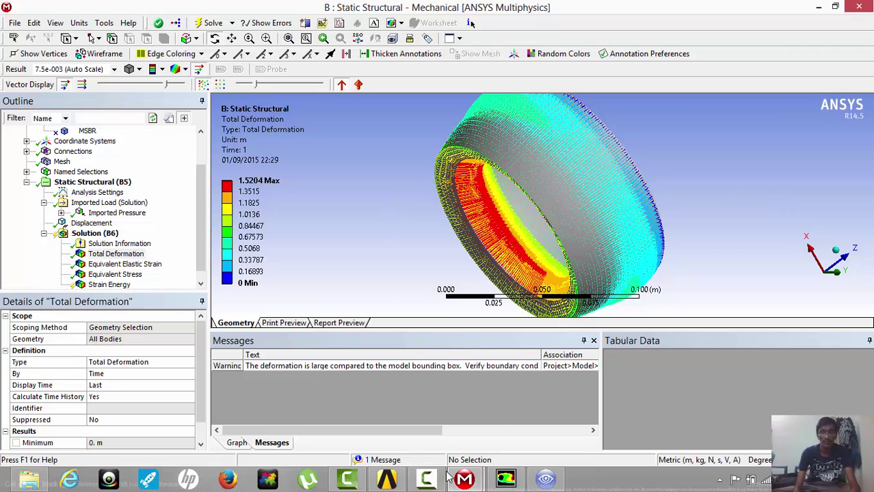
{"action": "left_click", "coordinate": [545, 478]}
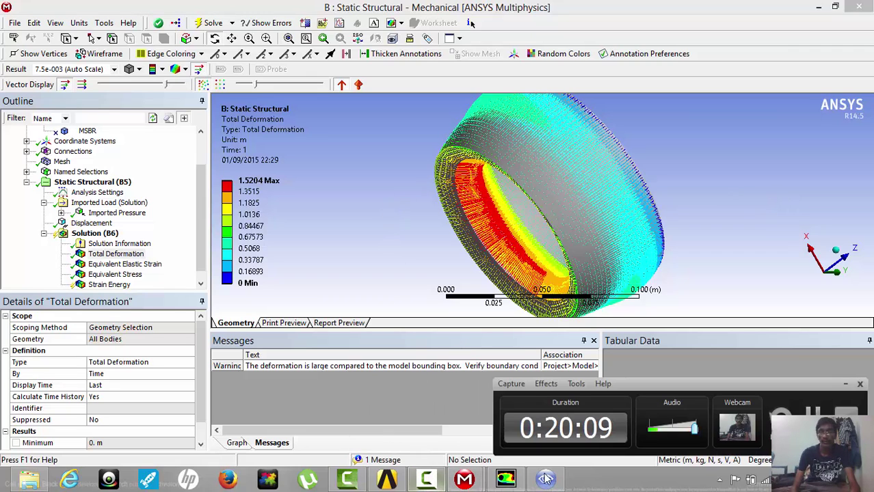